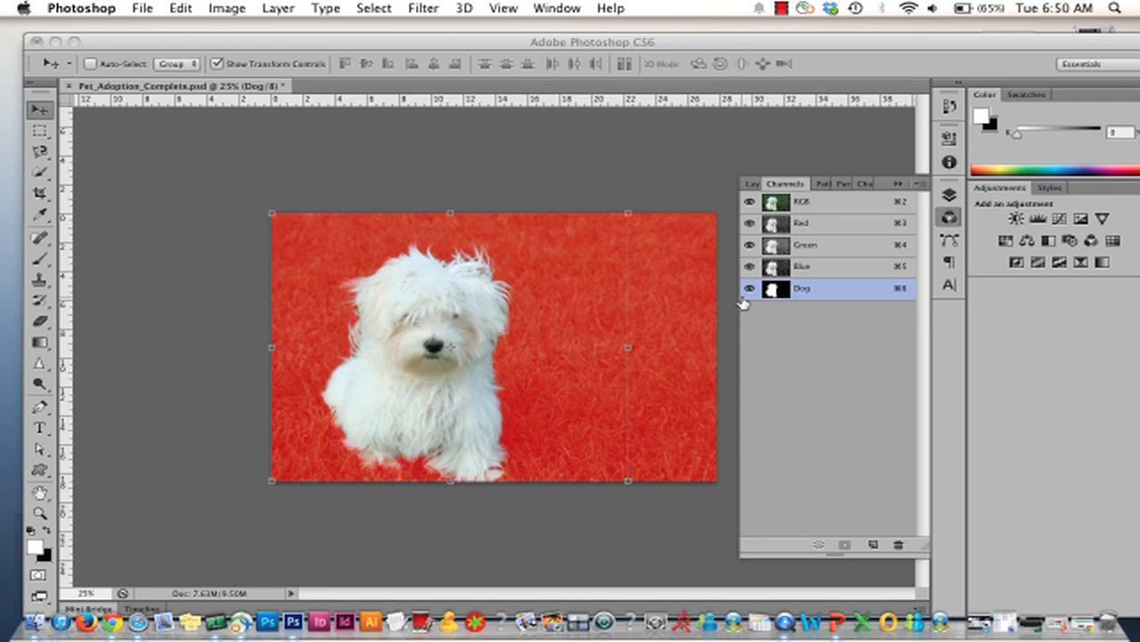
- Hide the Dog alpha channel and duplicate the Background layer
click(751, 290)
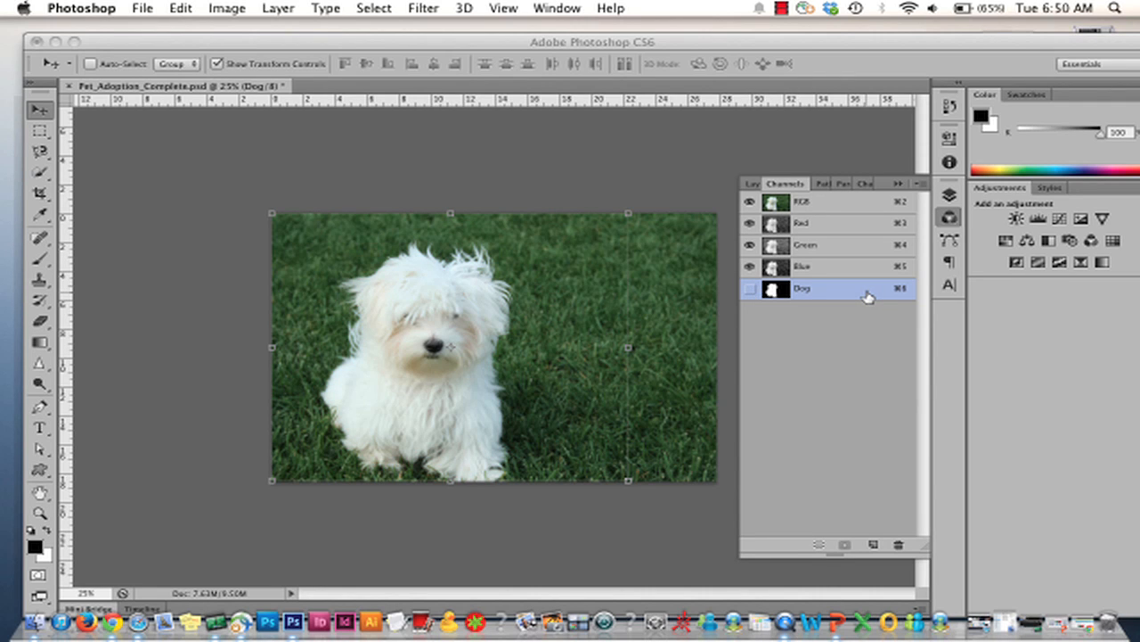
click(753, 185)
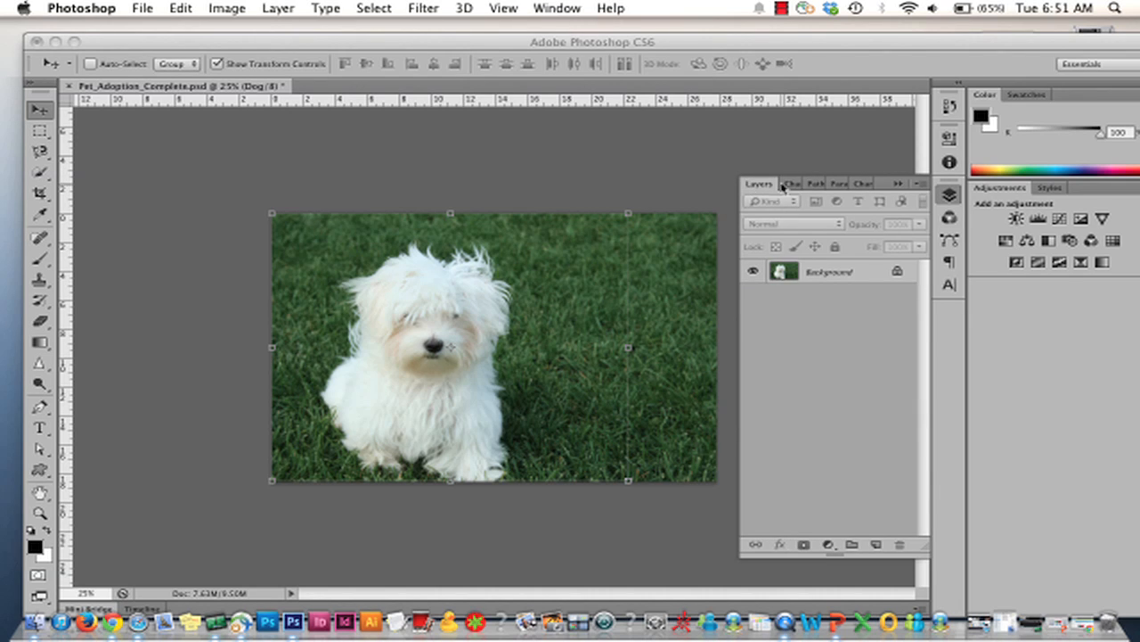
double_click(812, 272)
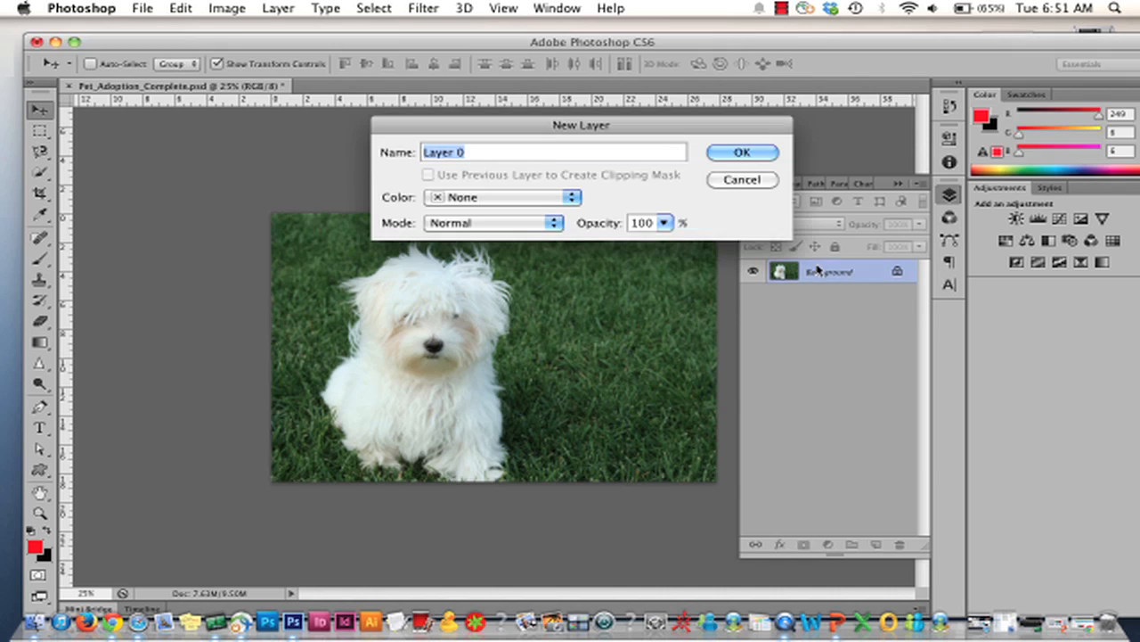
click(749, 181)
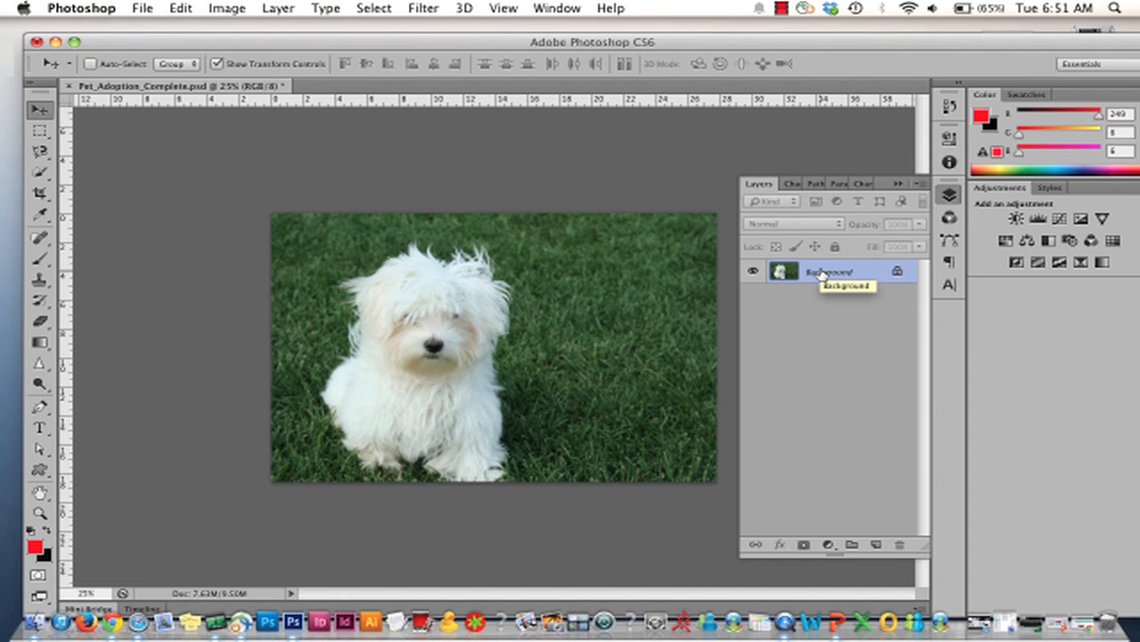
click(282, 8)
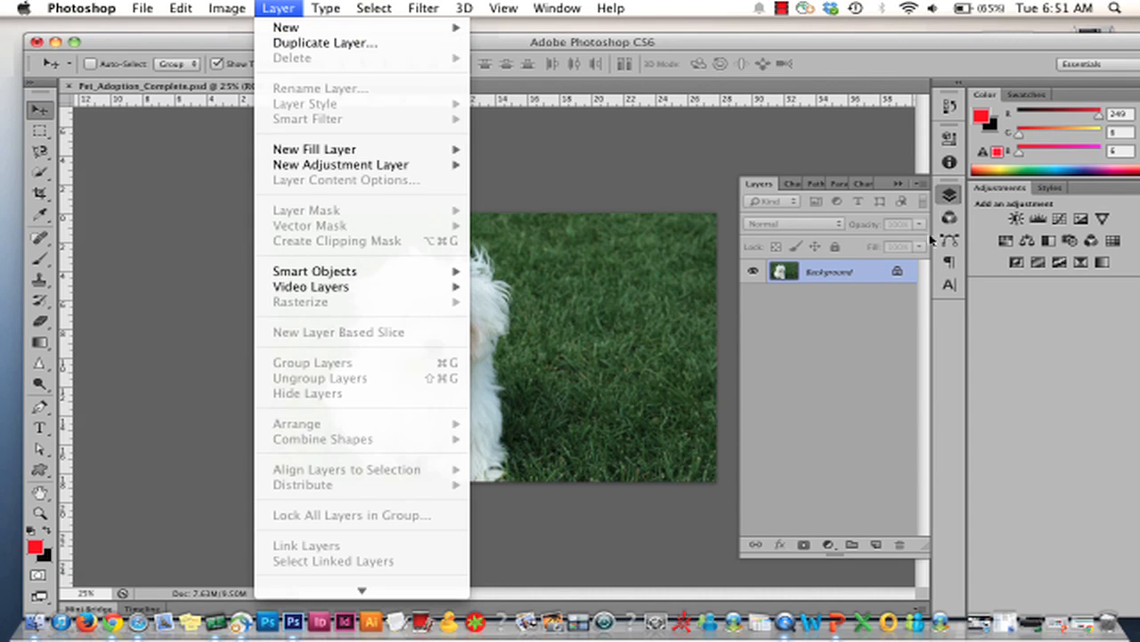
click(833, 280)
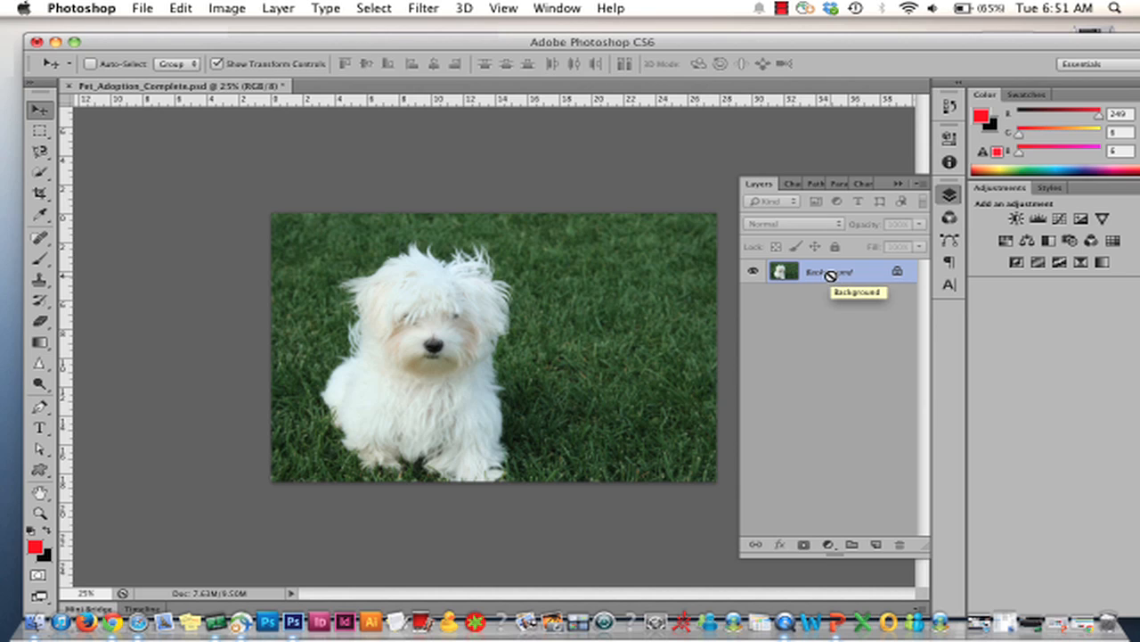
key(super+j)
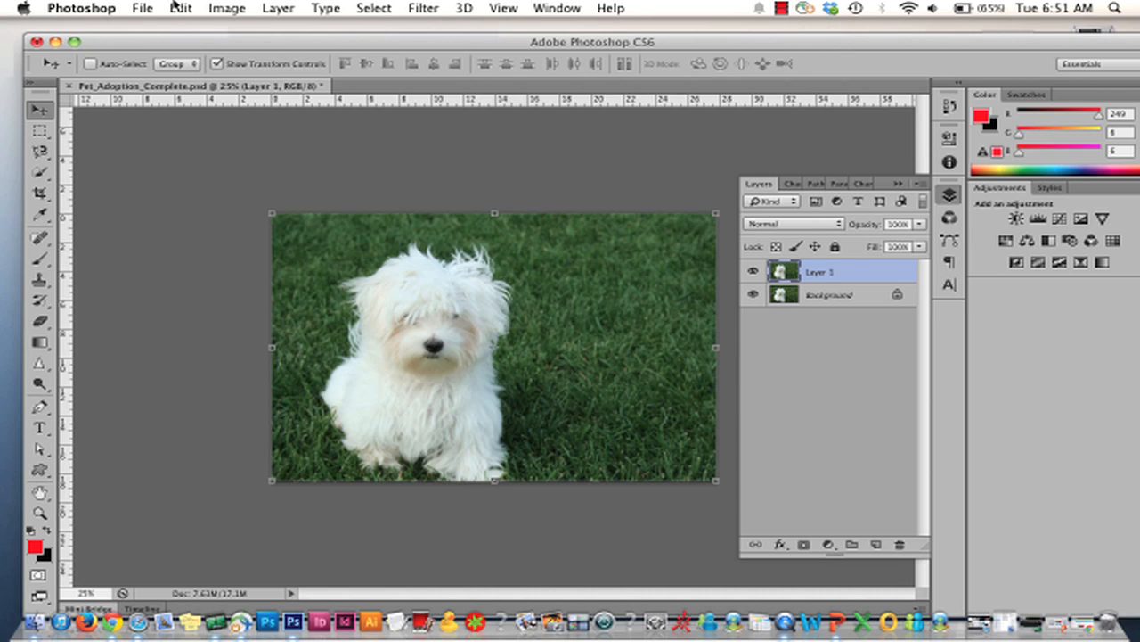
- Open the image file Sky Background.jpg from the Chapter 07 folder
drag(198, 40, 189, 25)
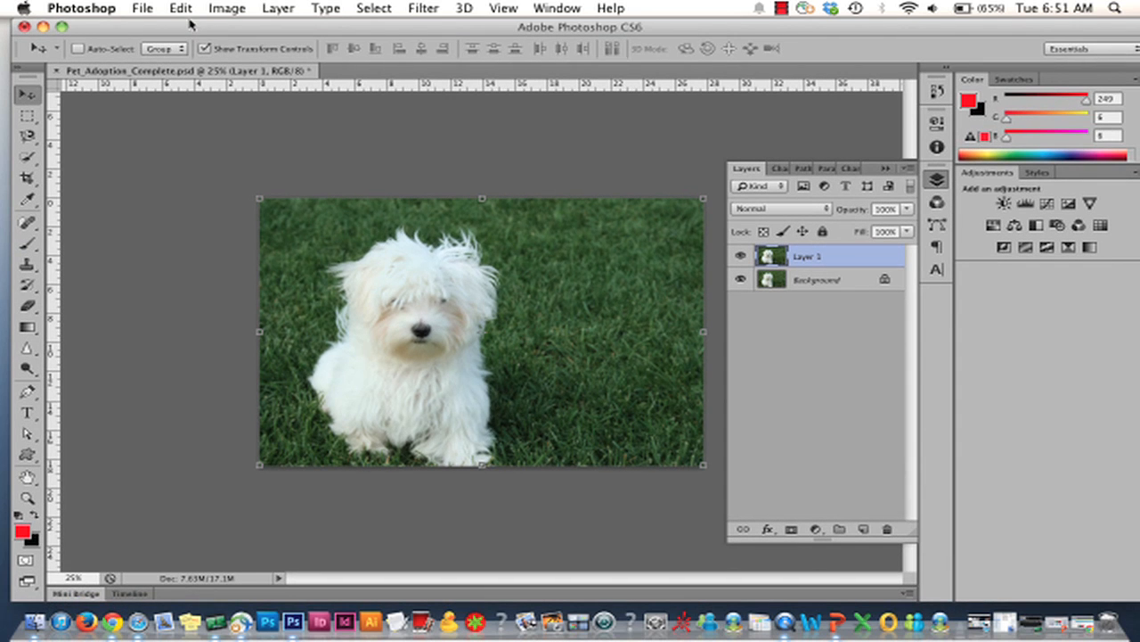
click(142, 8)
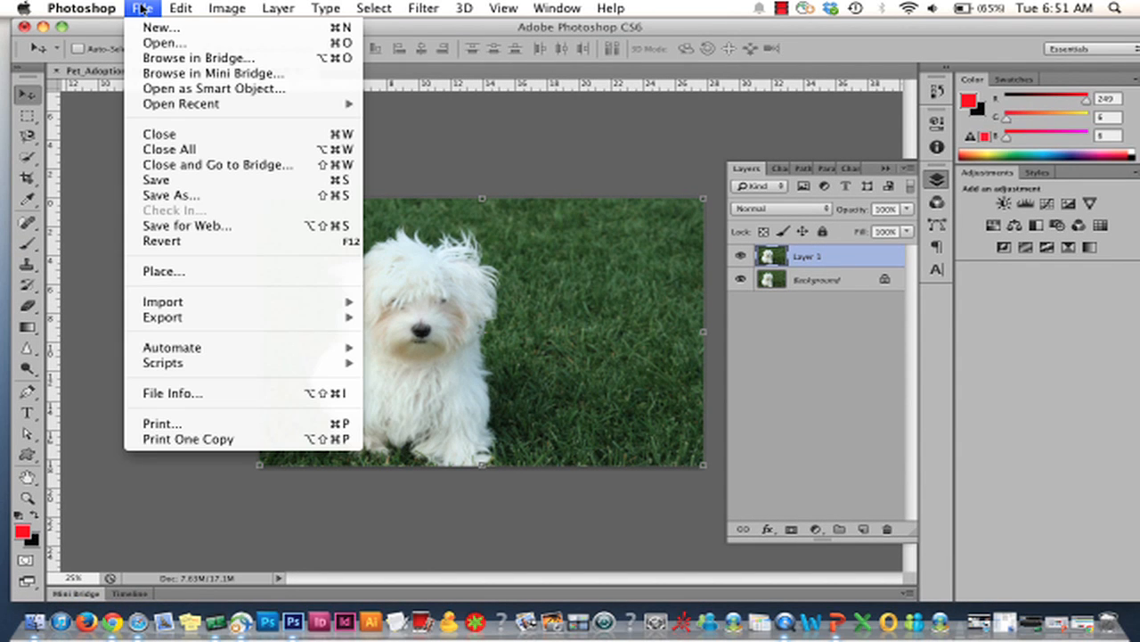
click(152, 45)
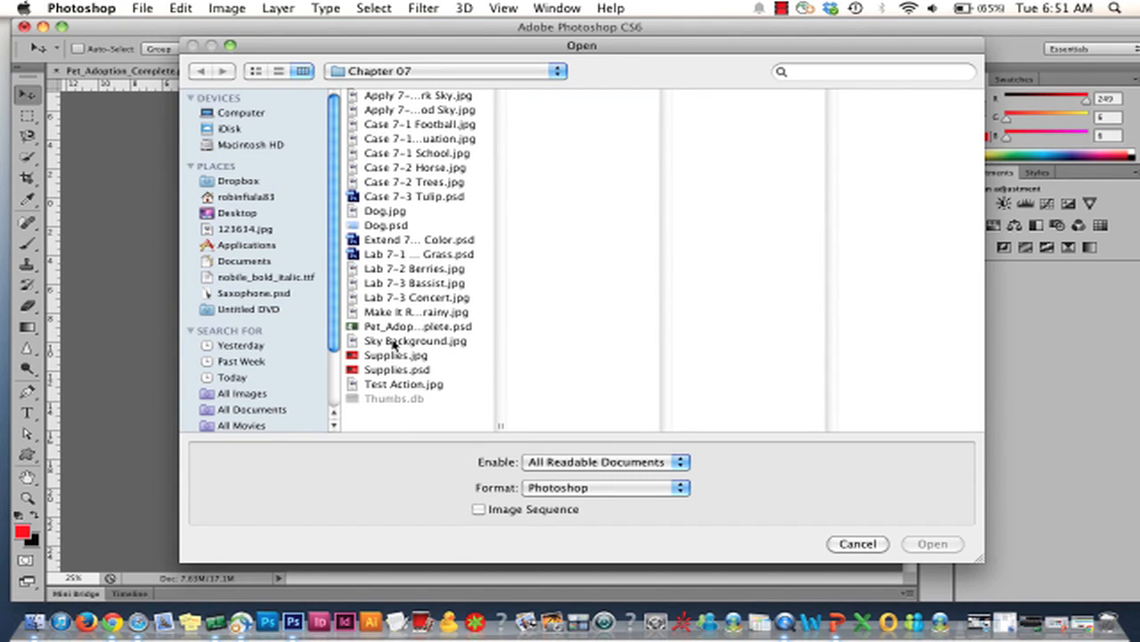
click(392, 344)
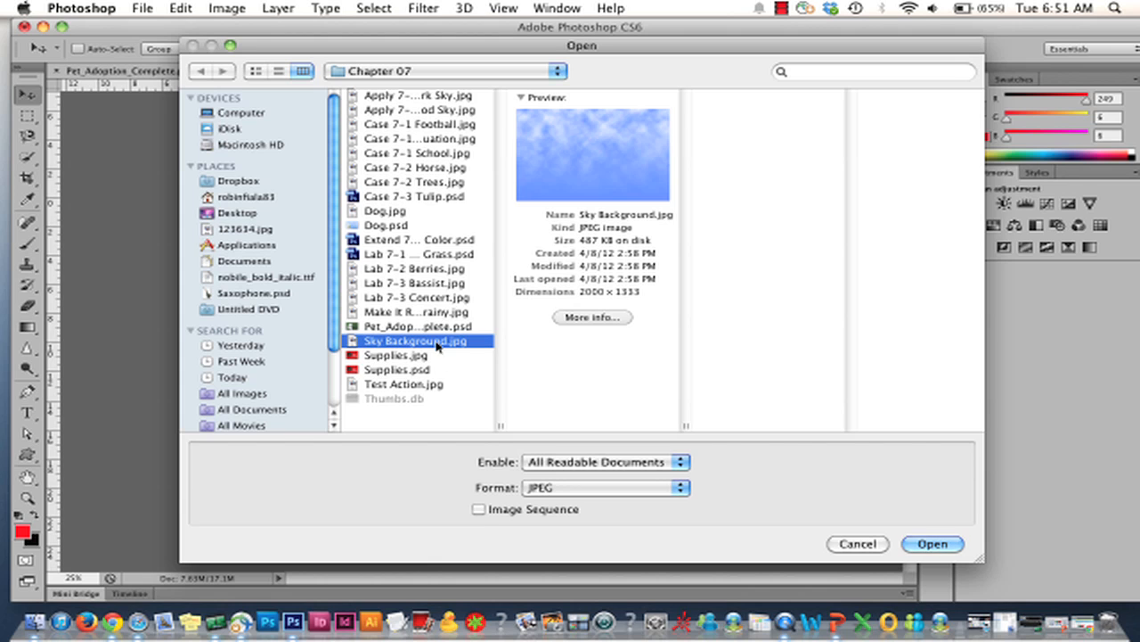
click(950, 548)
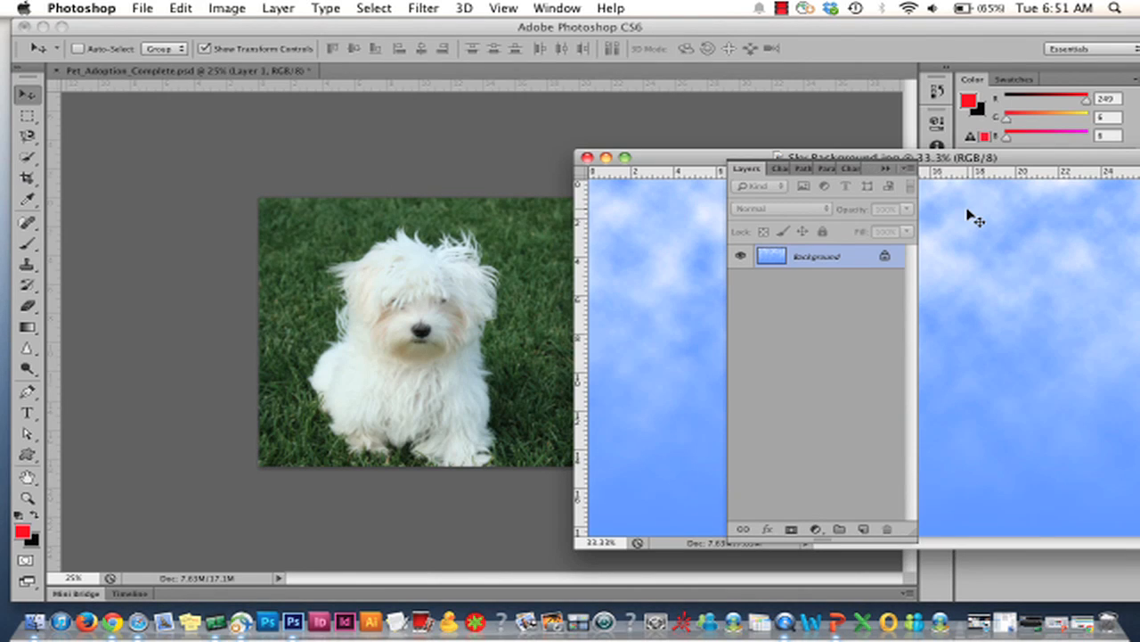
- Copy the sky image into Pet_Adoption_Complete.psd as a new layer covering the whole canvas
click(462, 246)
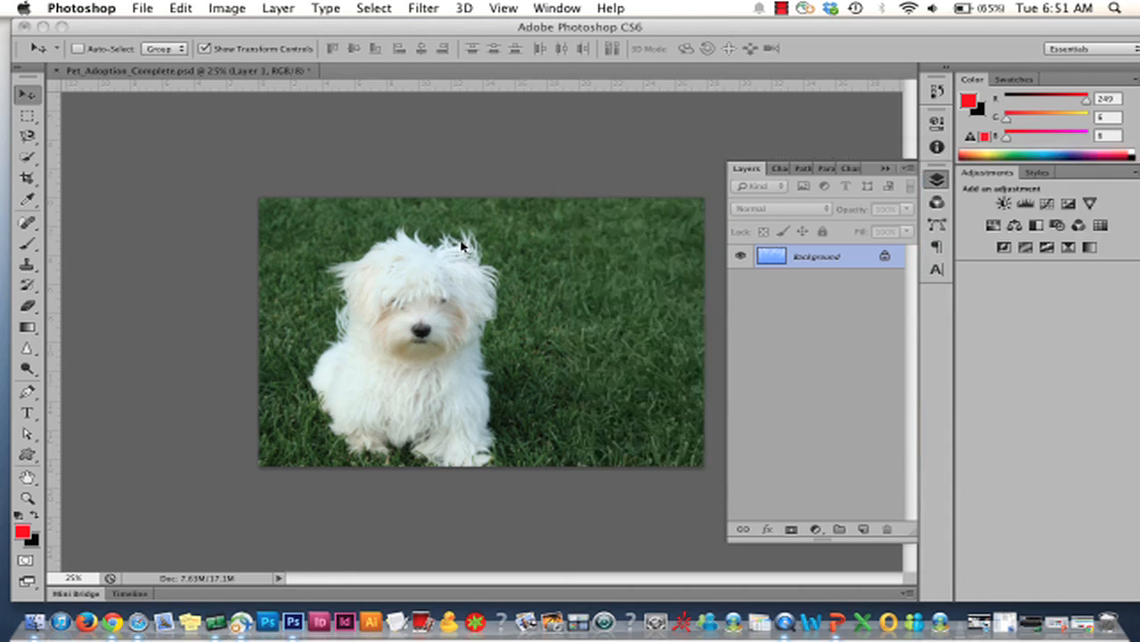
drag(463, 246, 461, 247)
drag(580, 258, 428, 260)
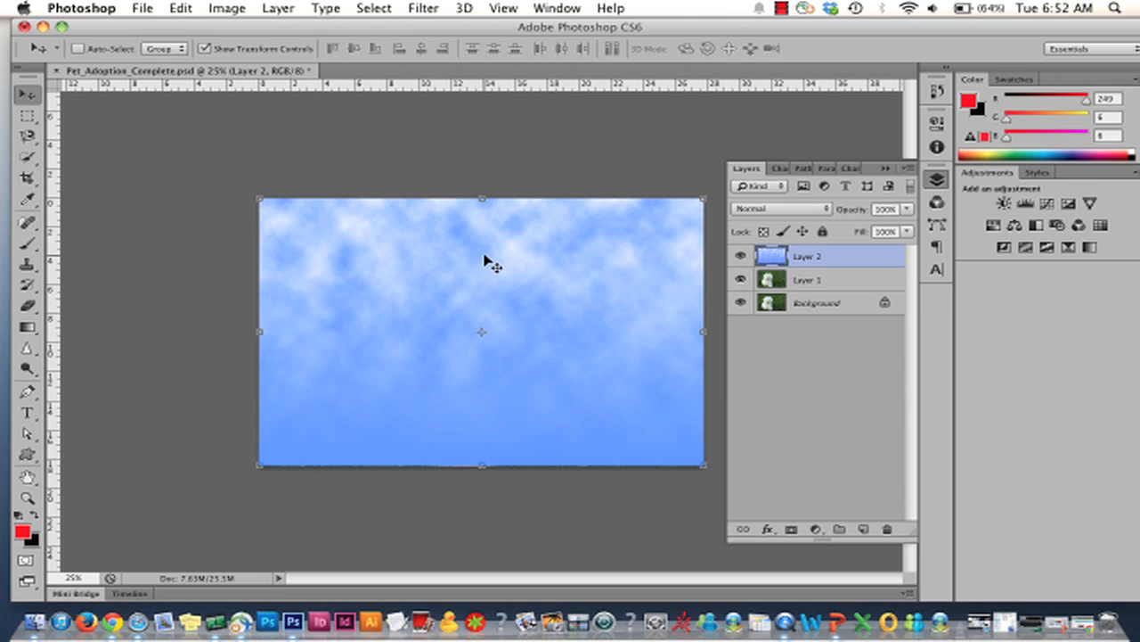
- Move the sky layer, Layer 2, beneath Layer 1 and make Layer 1 the active layer
click(802, 284)
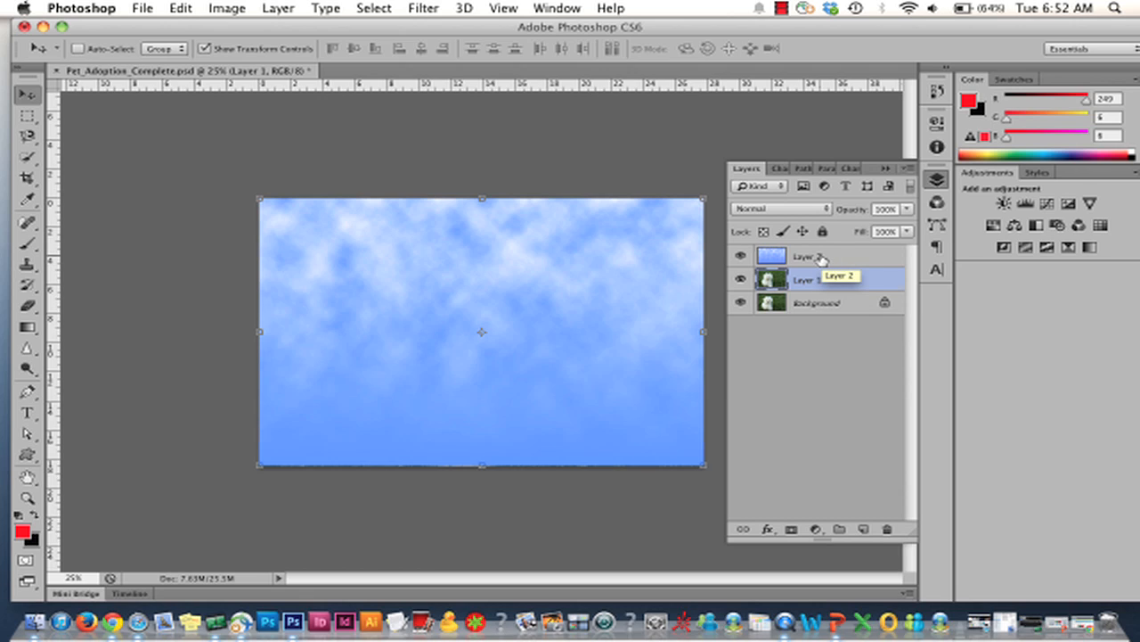
click(820, 258)
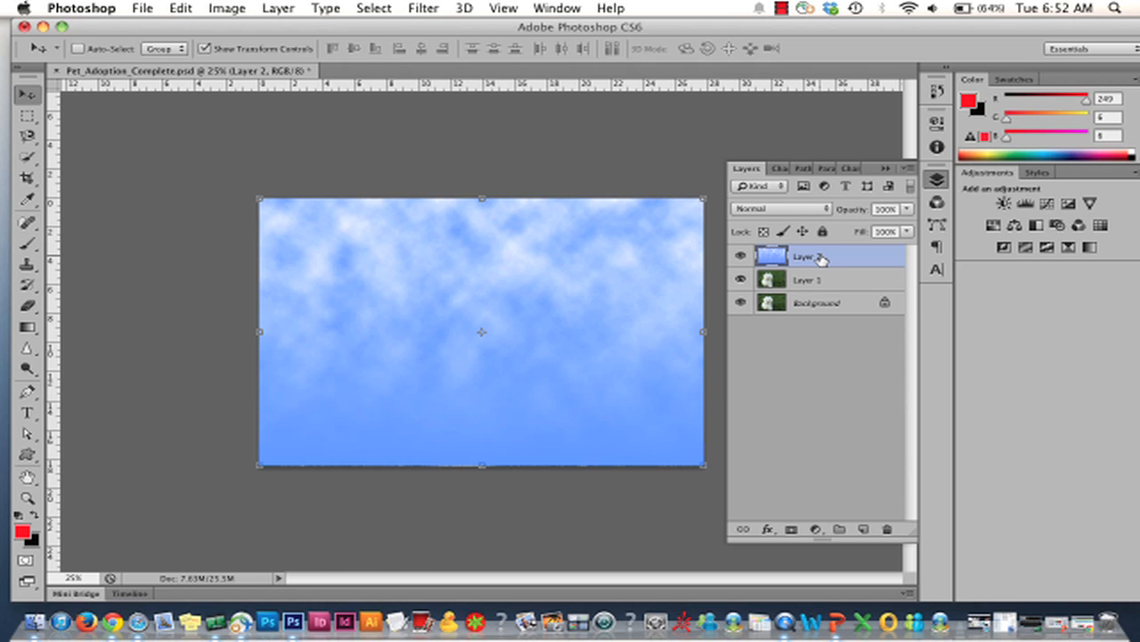
drag(820, 258, 811, 292)
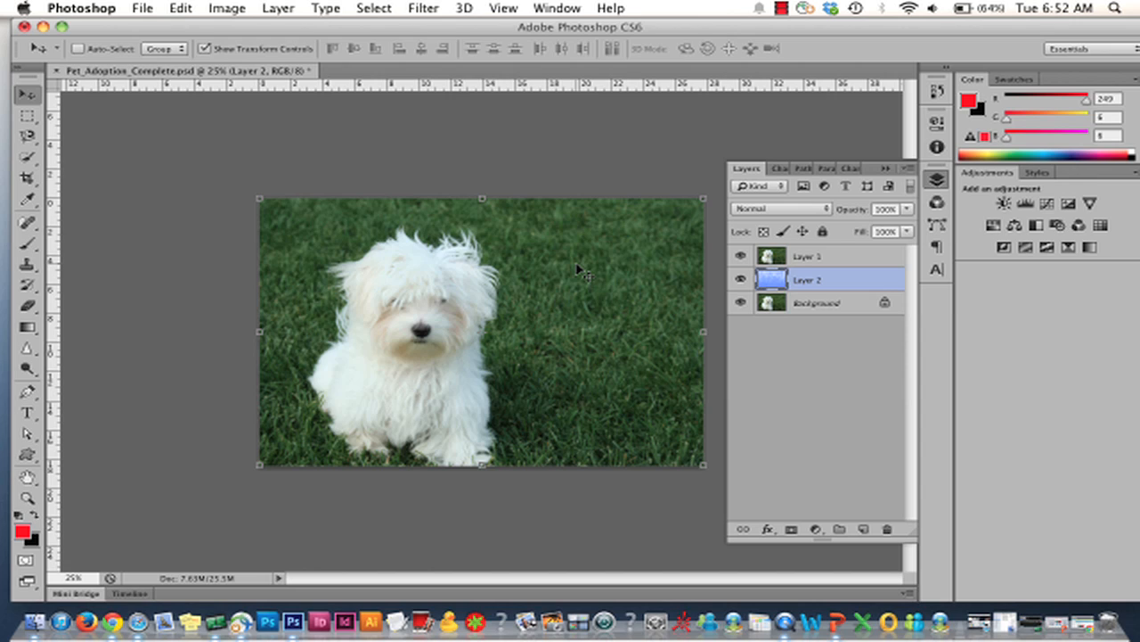
click(840, 260)
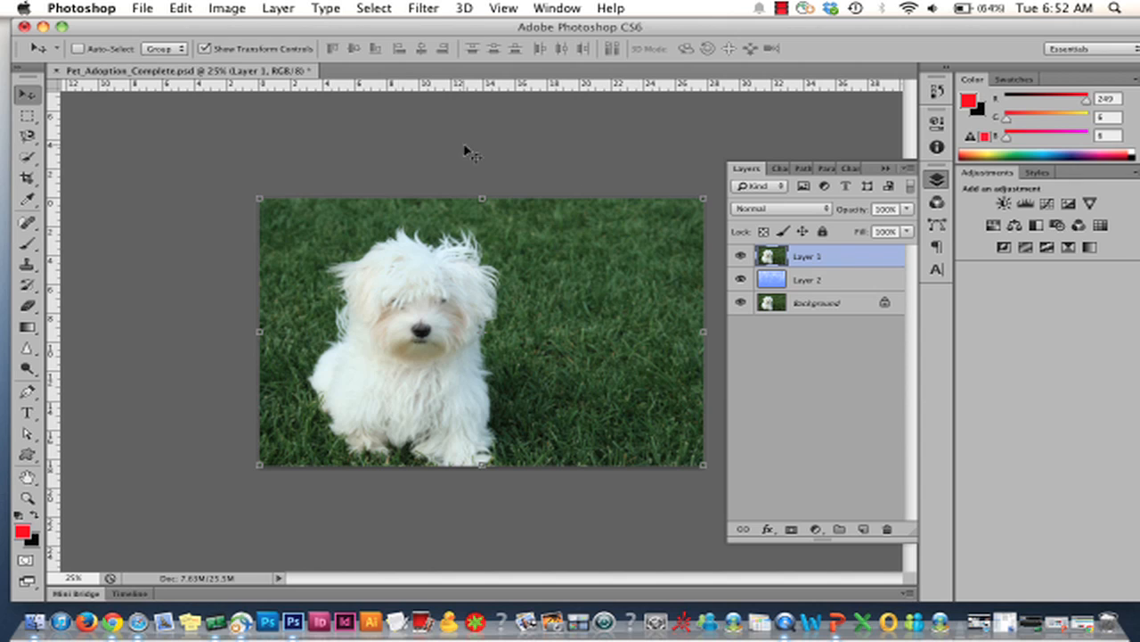
click(144, 11)
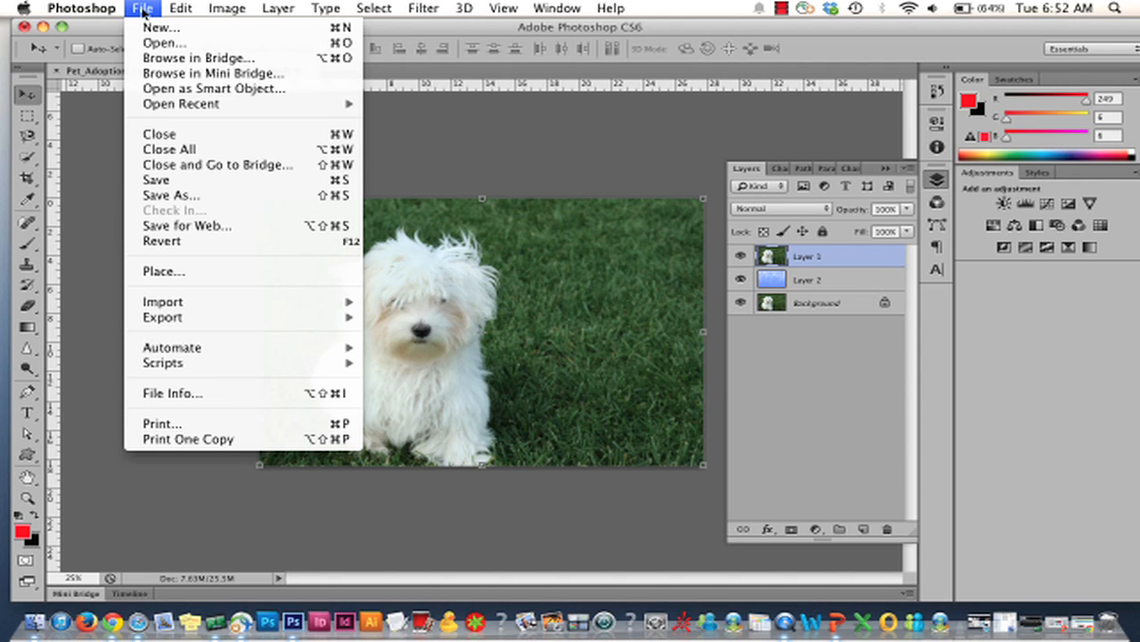
click(172, 196)
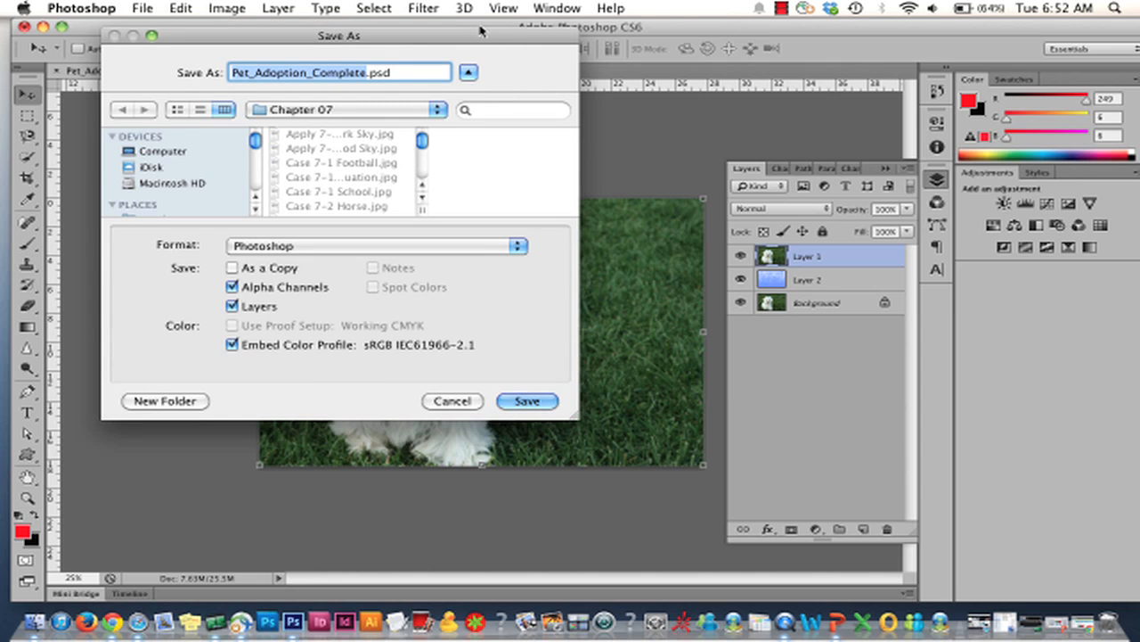
drag(482, 31, 429, 138)
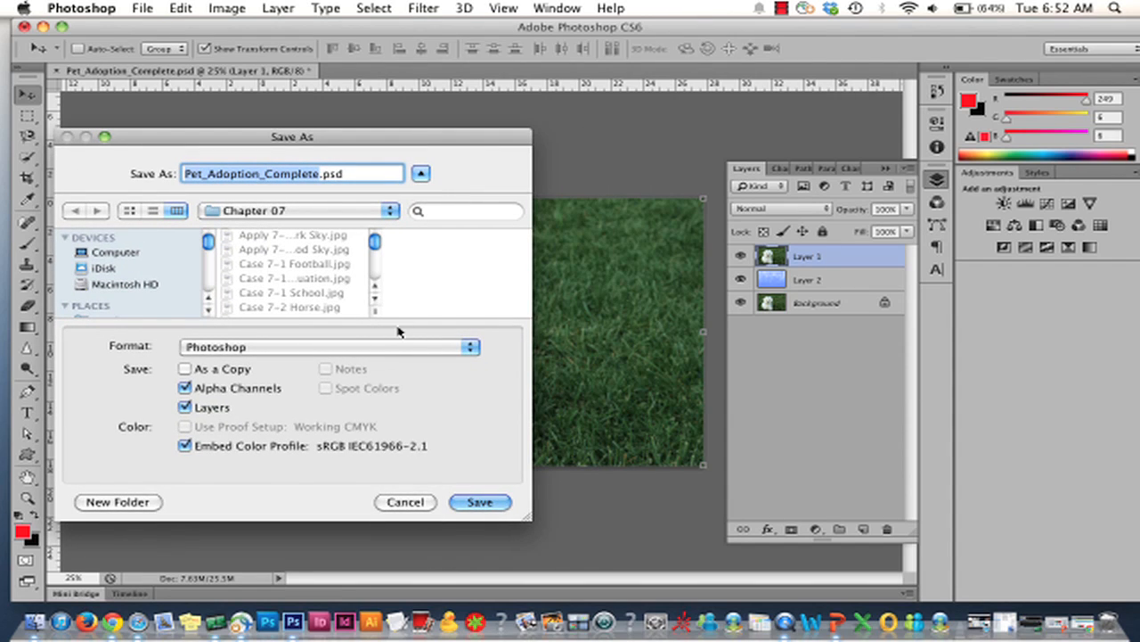
click(373, 345)
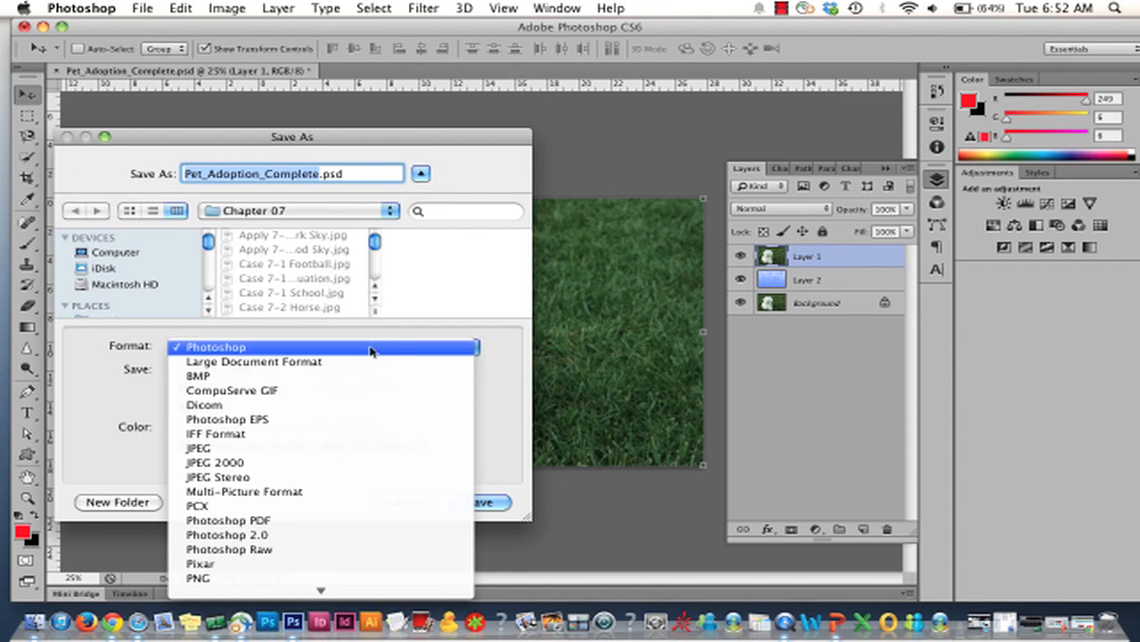
click(298, 141)
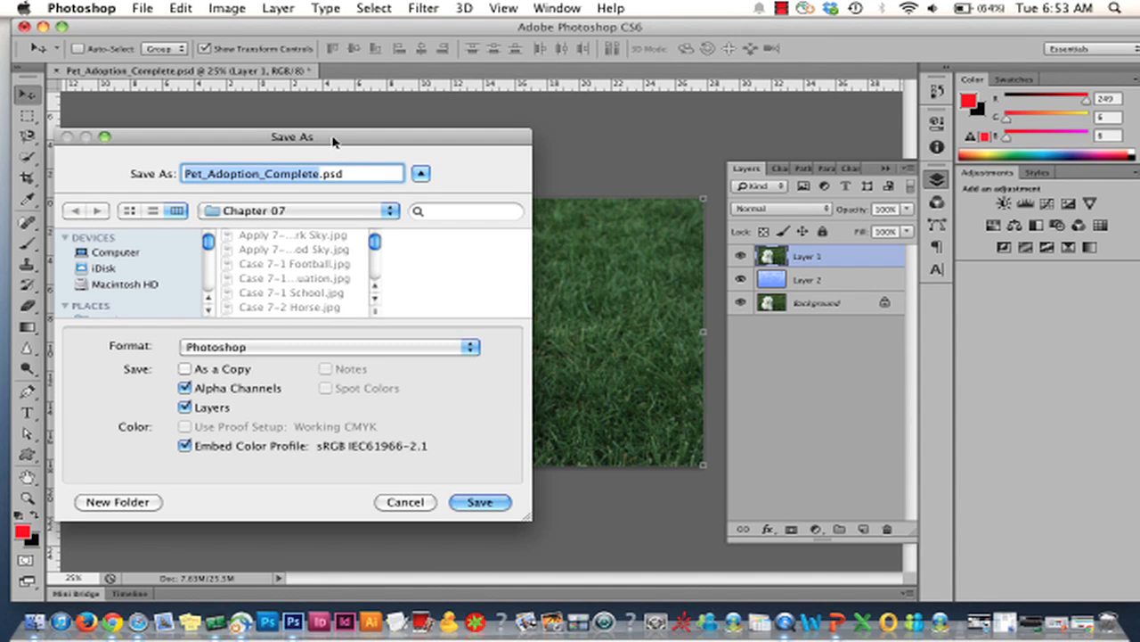
drag(332, 138, 350, 99)
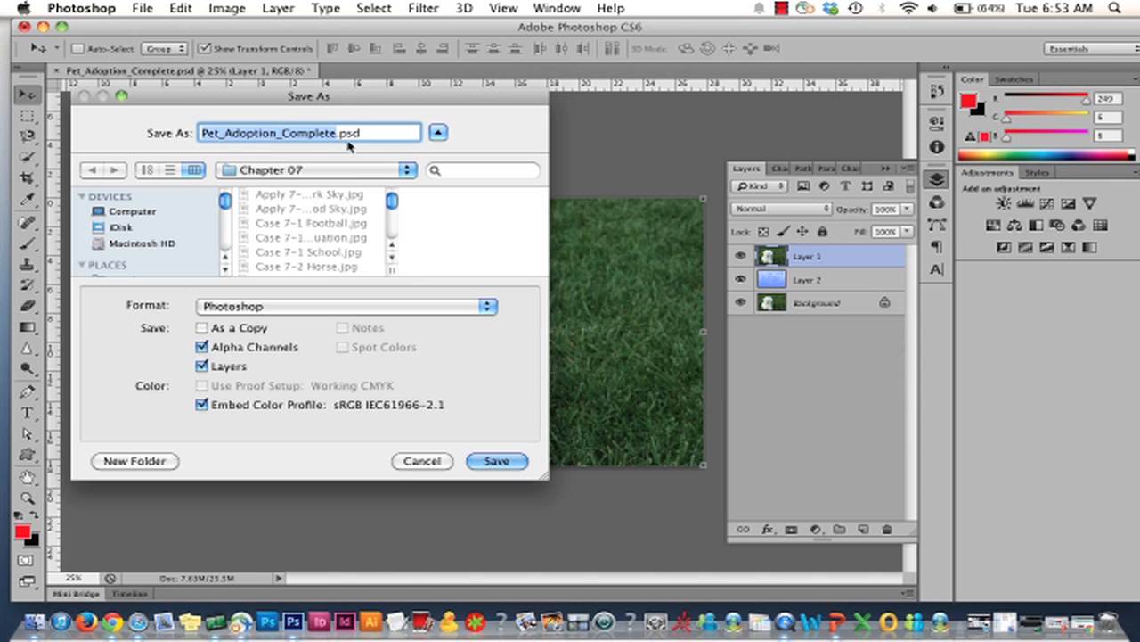
click(292, 307)
click(292, 306)
click(351, 308)
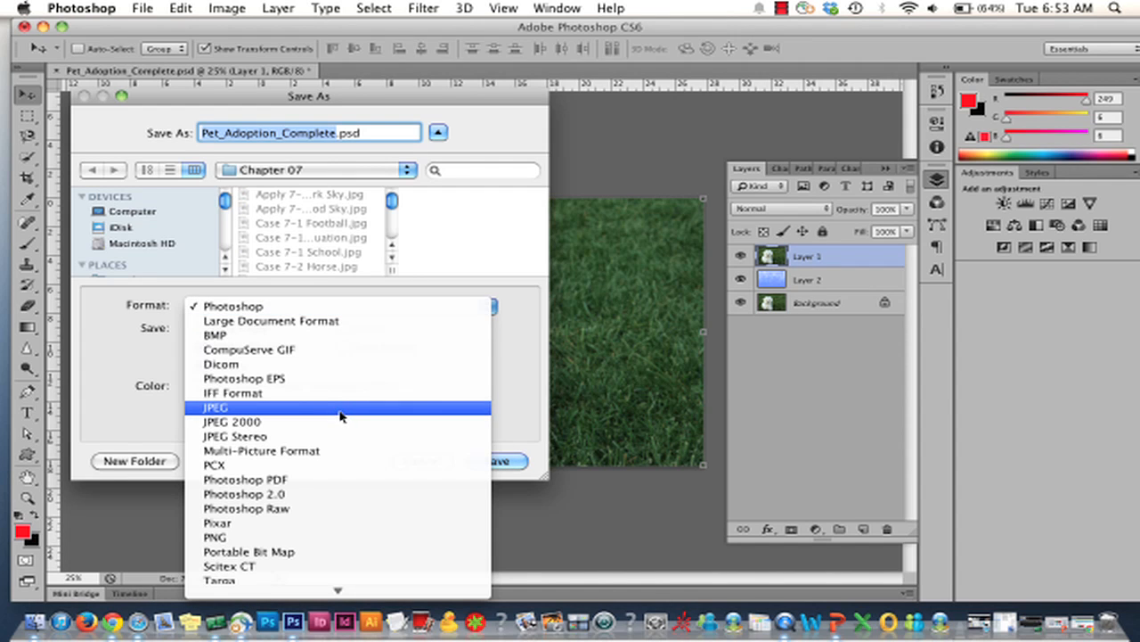
click(527, 364)
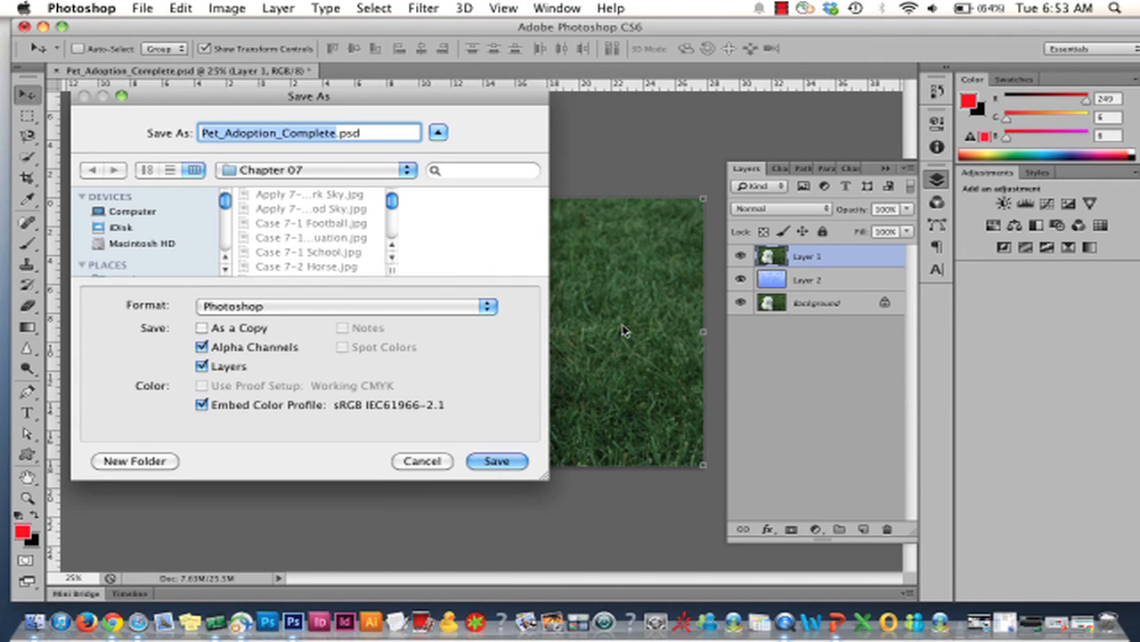
click(422, 460)
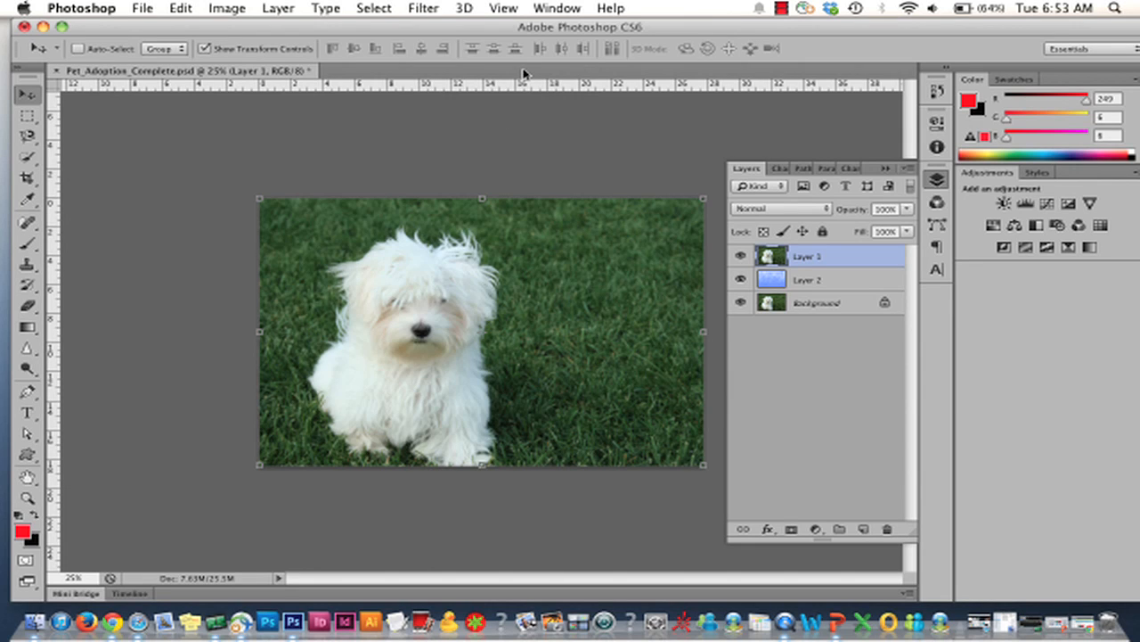
- Save Pet_Adoption_Complete.psd under its existing name with Maximize Compatibility enabled
key(super+s)
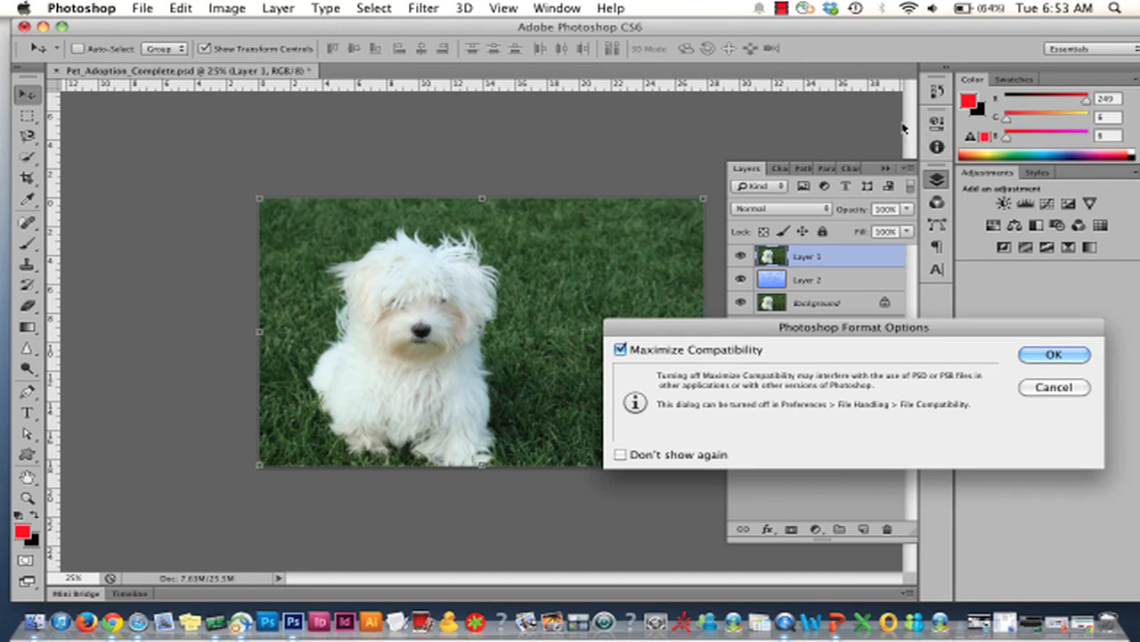
click(1038, 361)
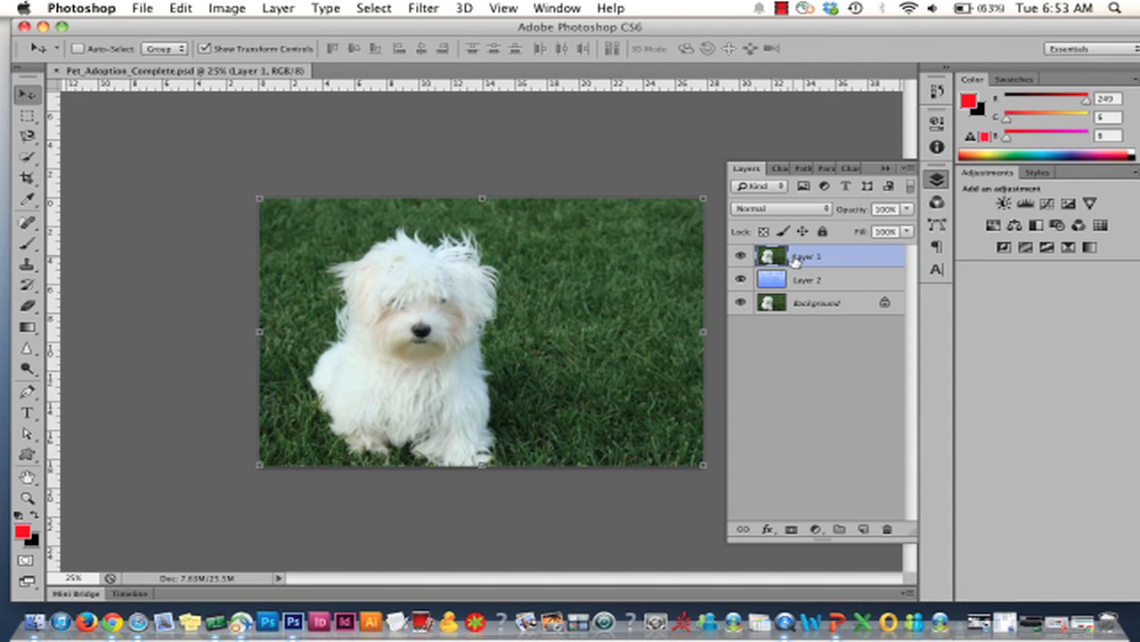
- Load the saved Dog channel as a new, non-inverted selection on Layer 1
click(383, 11)
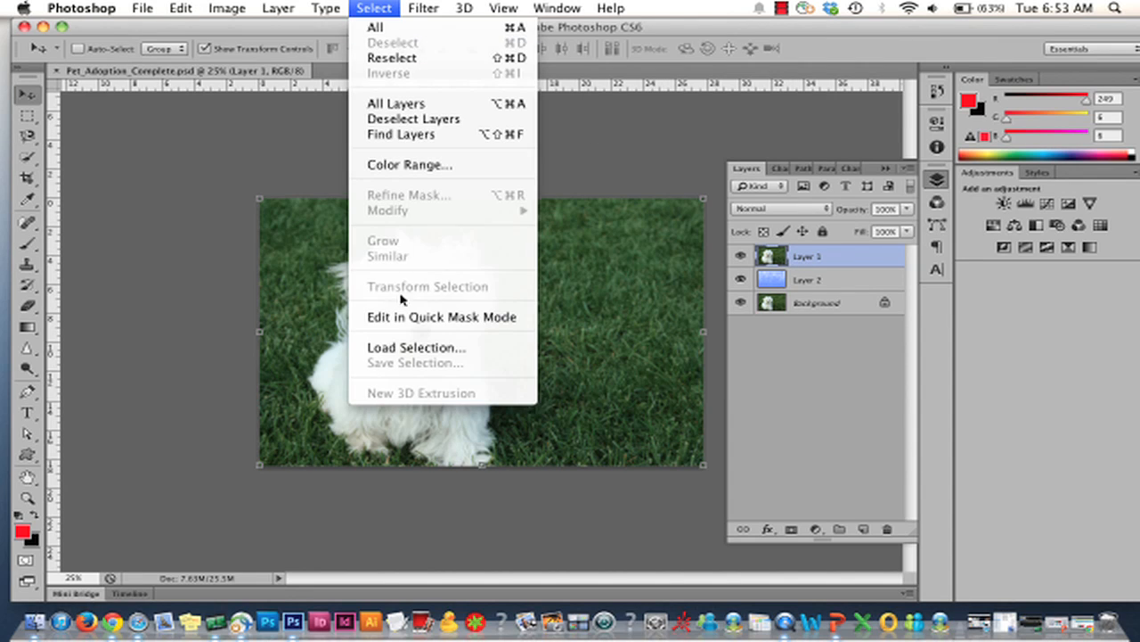
click(407, 350)
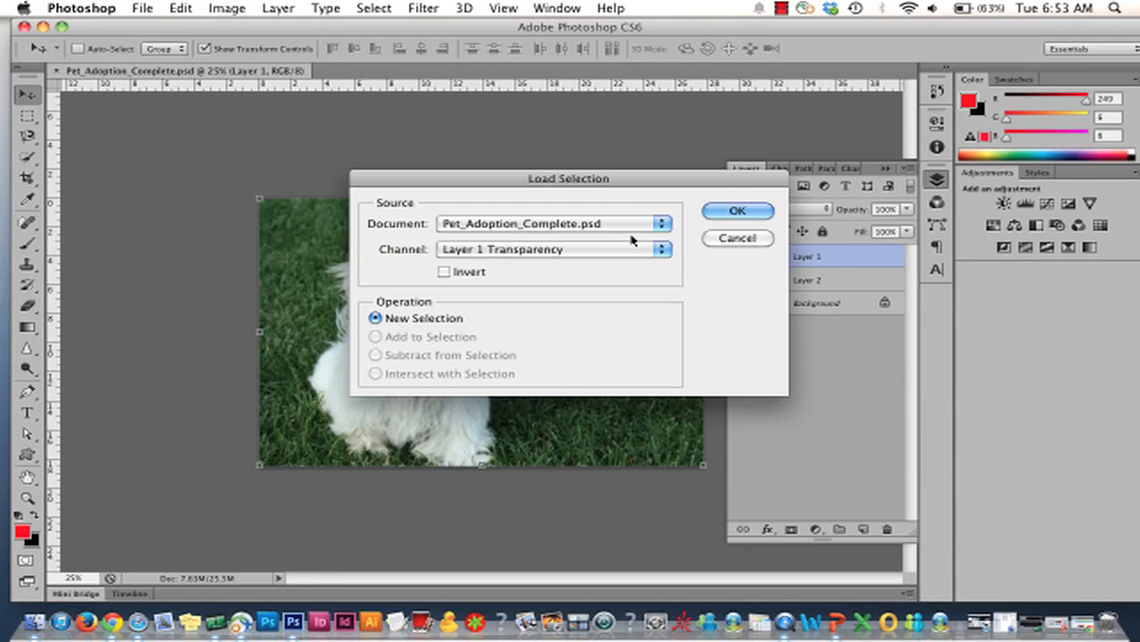
click(554, 251)
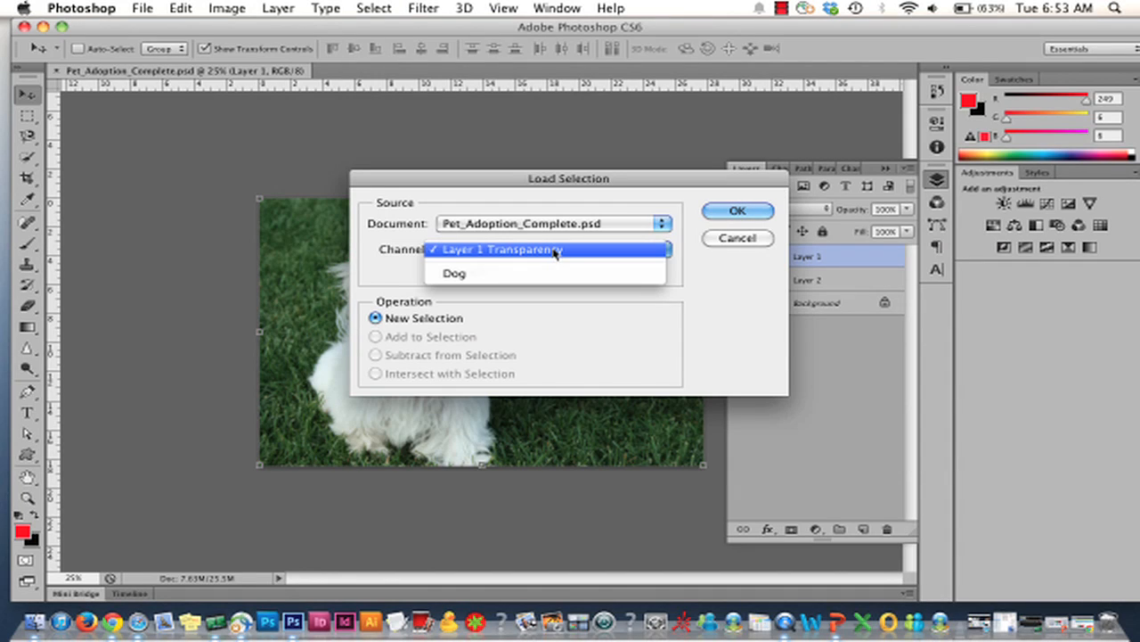
click(456, 274)
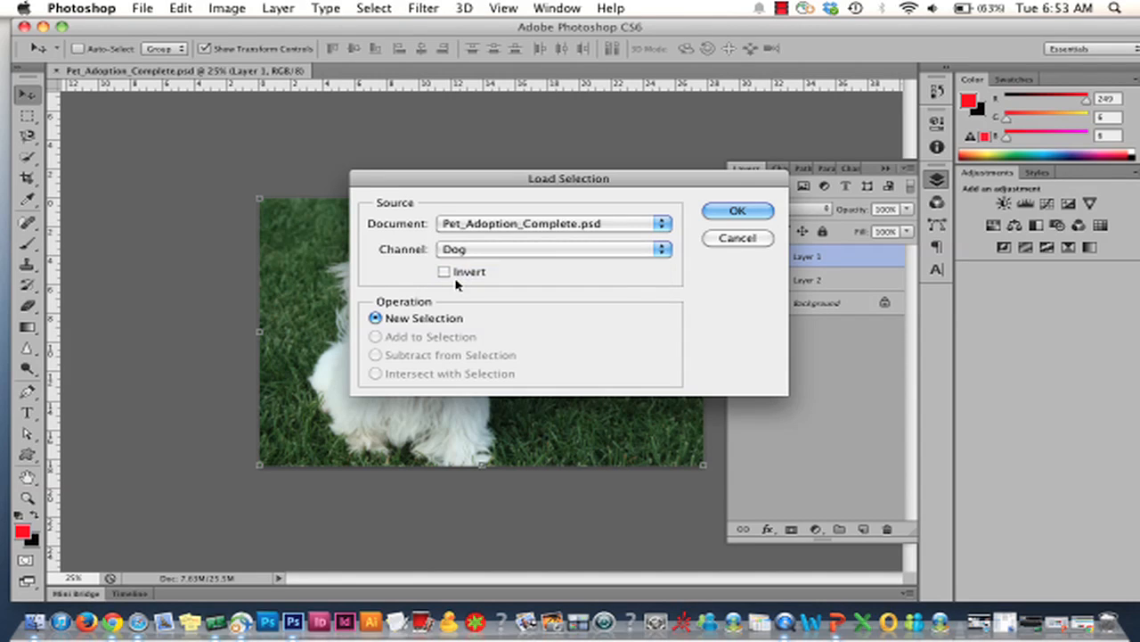
click(723, 212)
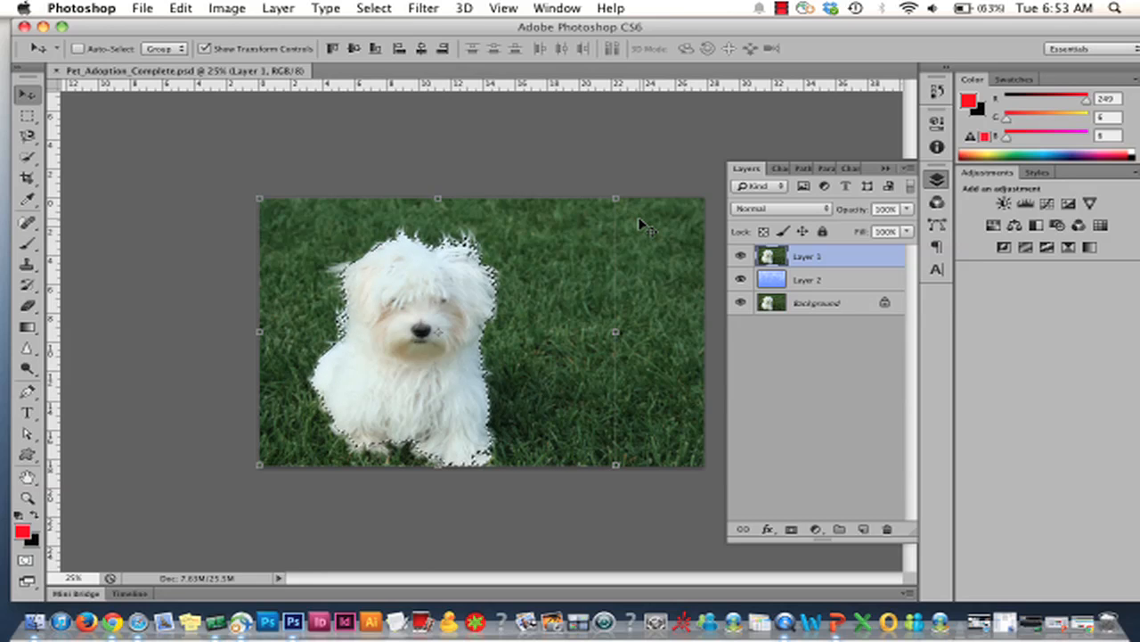
- Open Refine Edge for the dog selection and set its preview view mode to On Layers
click(356, 7)
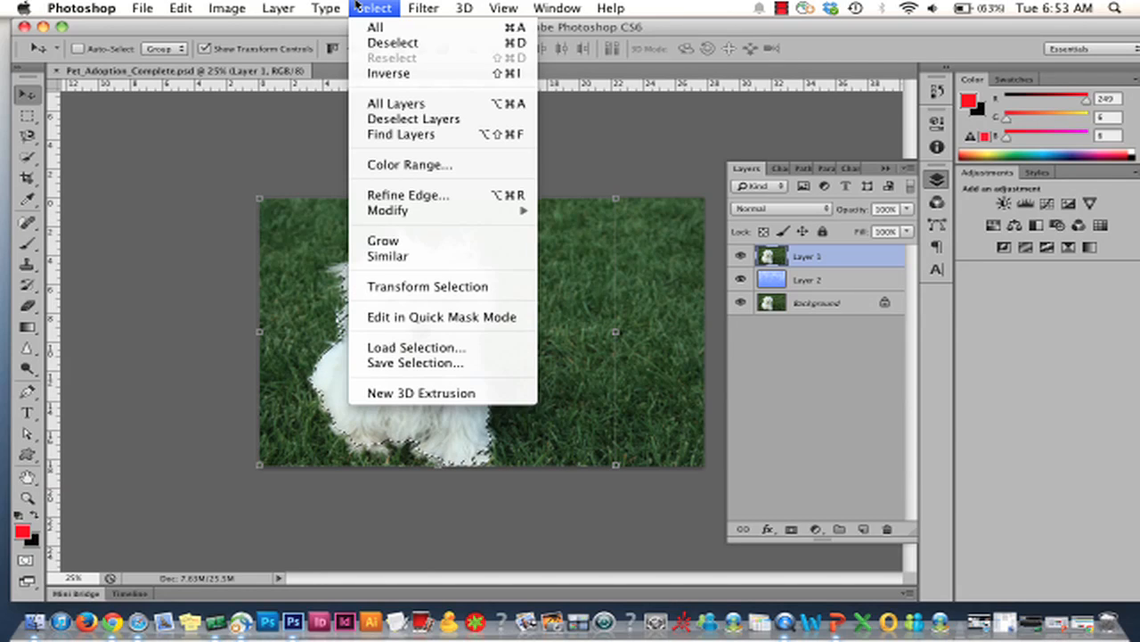
click(402, 195)
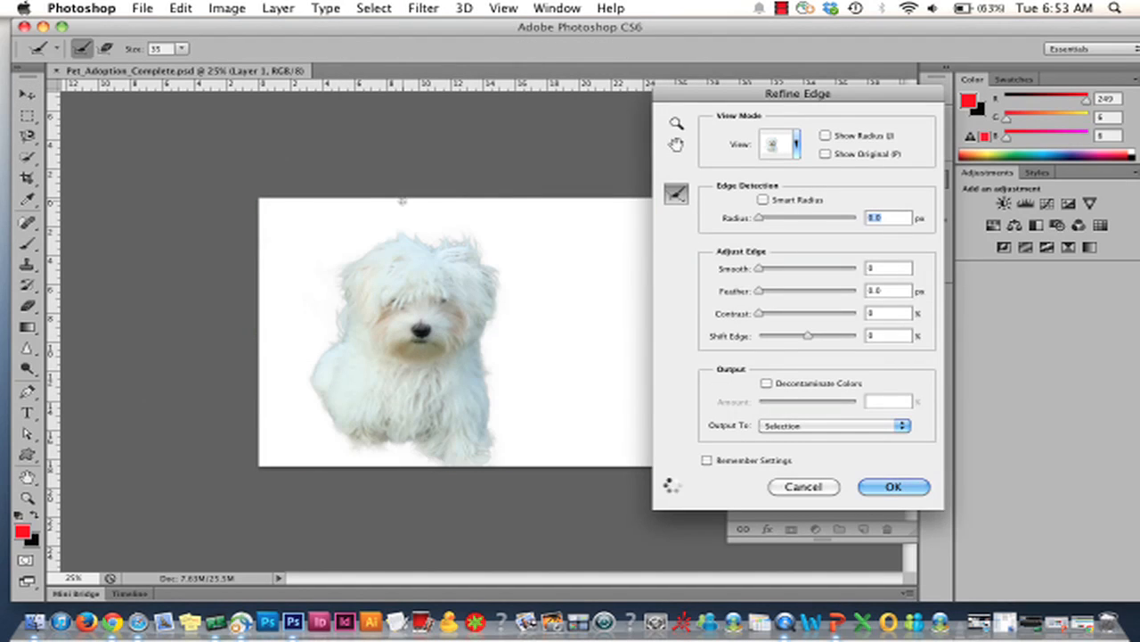
drag(753, 92, 654, 67)
click(700, 120)
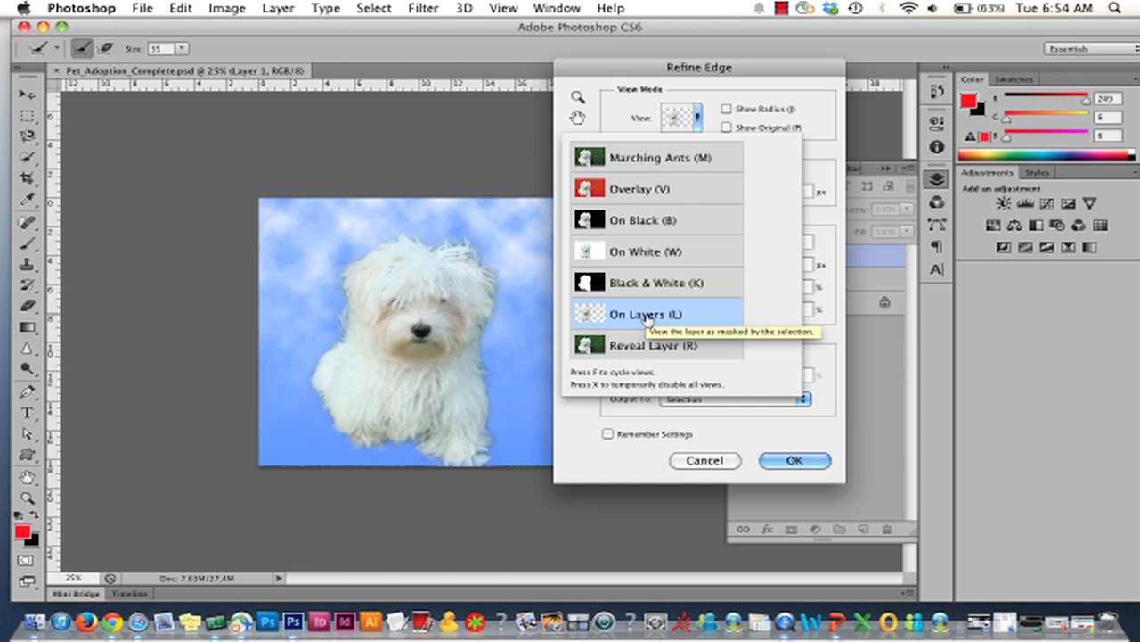
click(403, 220)
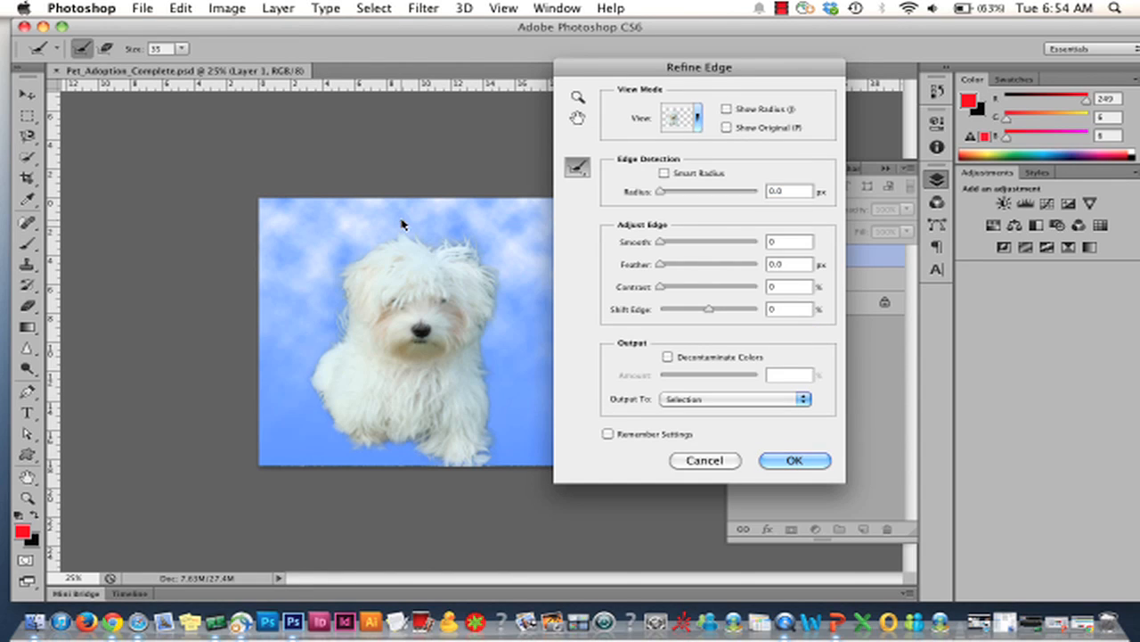
click(695, 124)
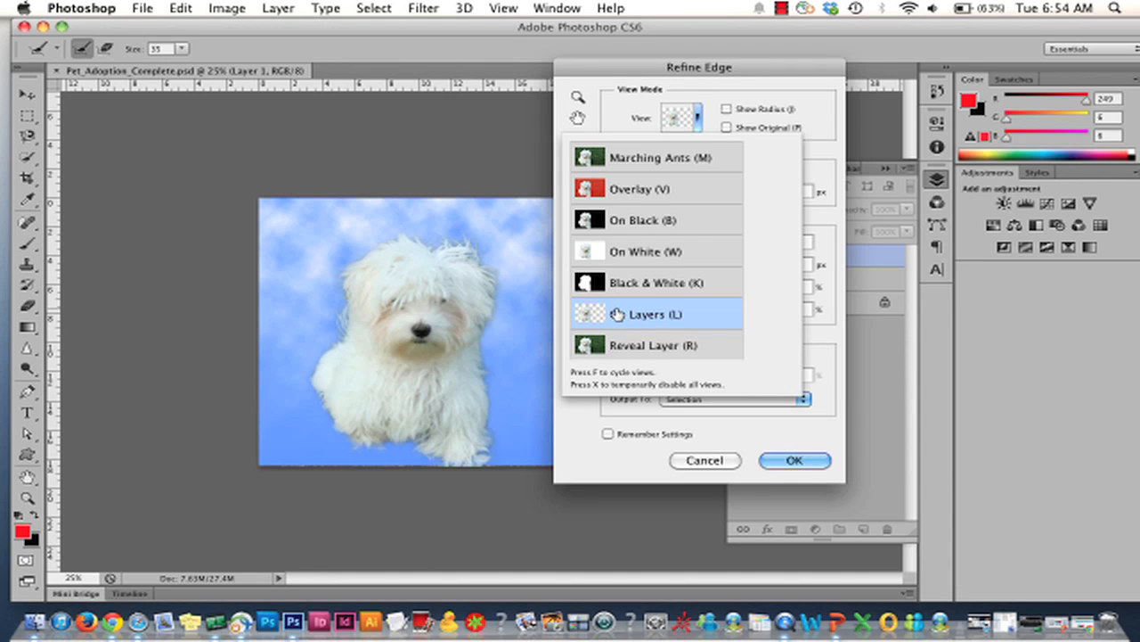
click(437, 342)
- Examine the fur edges along the dog's head and body against the sky at magnifications up to 300%
click(436, 342)
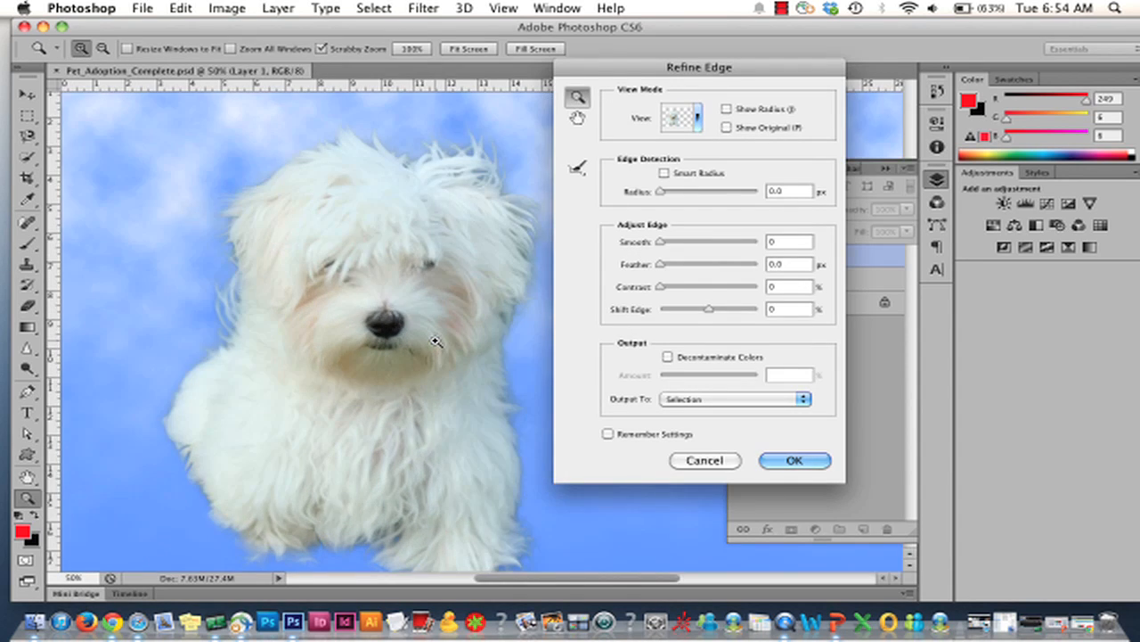
click(436, 342)
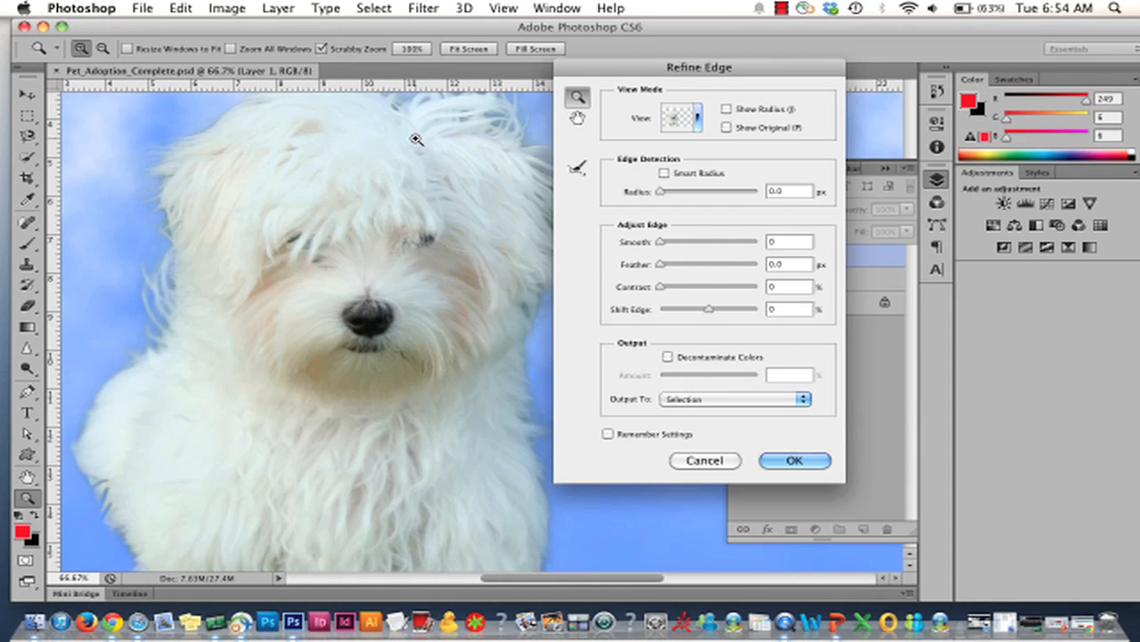
scroll(415, 196, up, 5)
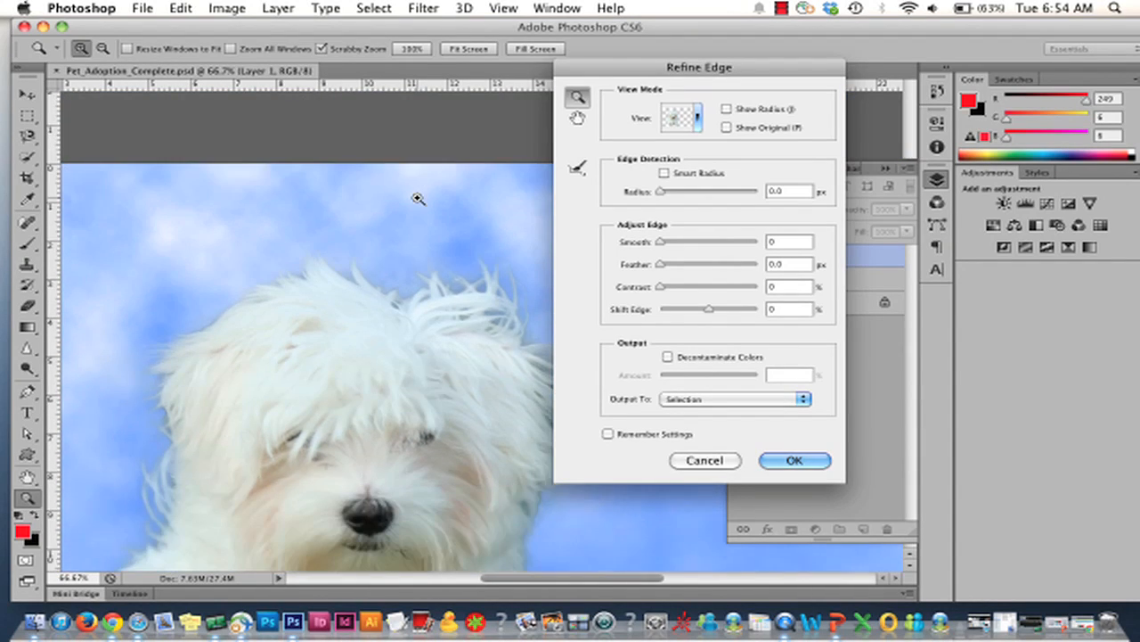
scroll(418, 198, down, 2)
click(350, 281)
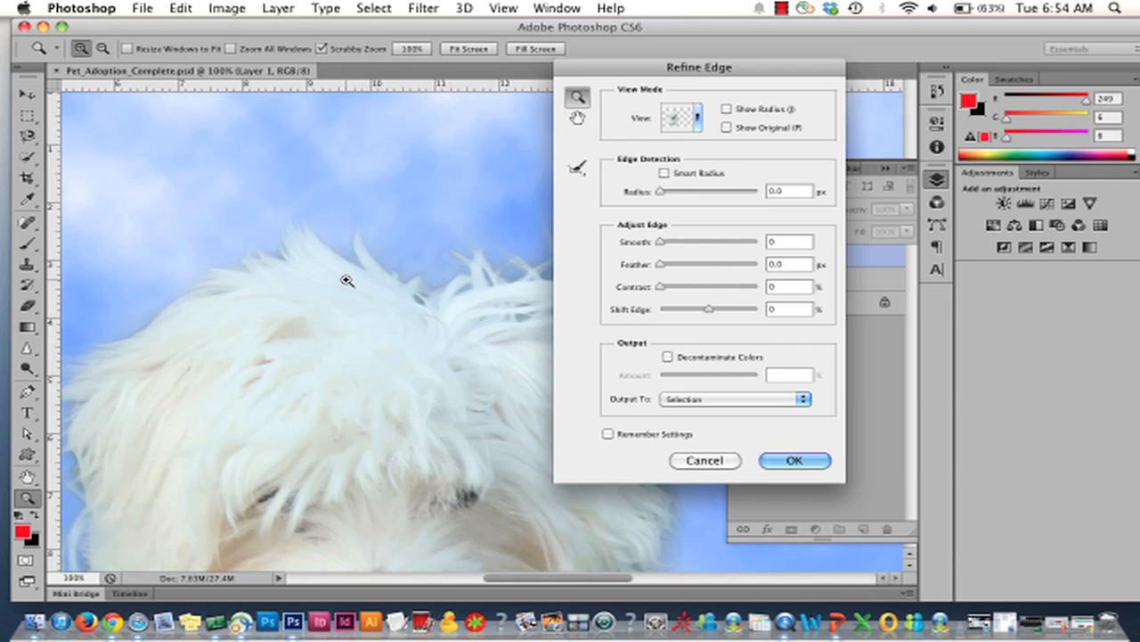
click(346, 280)
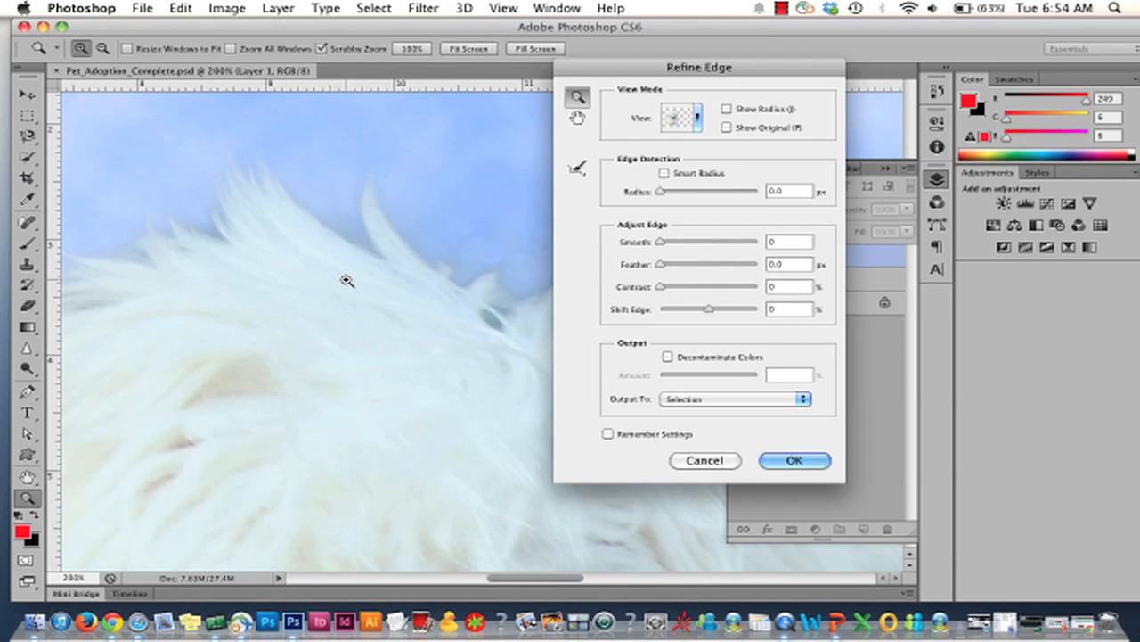
click(346, 281)
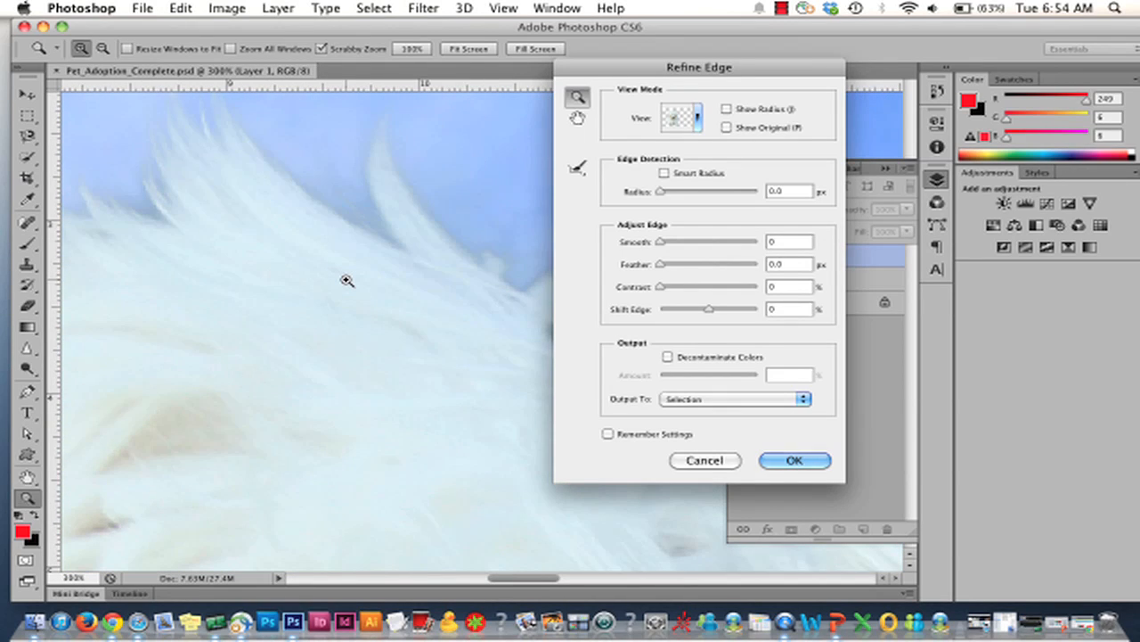
key(super+minus)
key(super+minus)
key(super+minus)
key(super+minus)
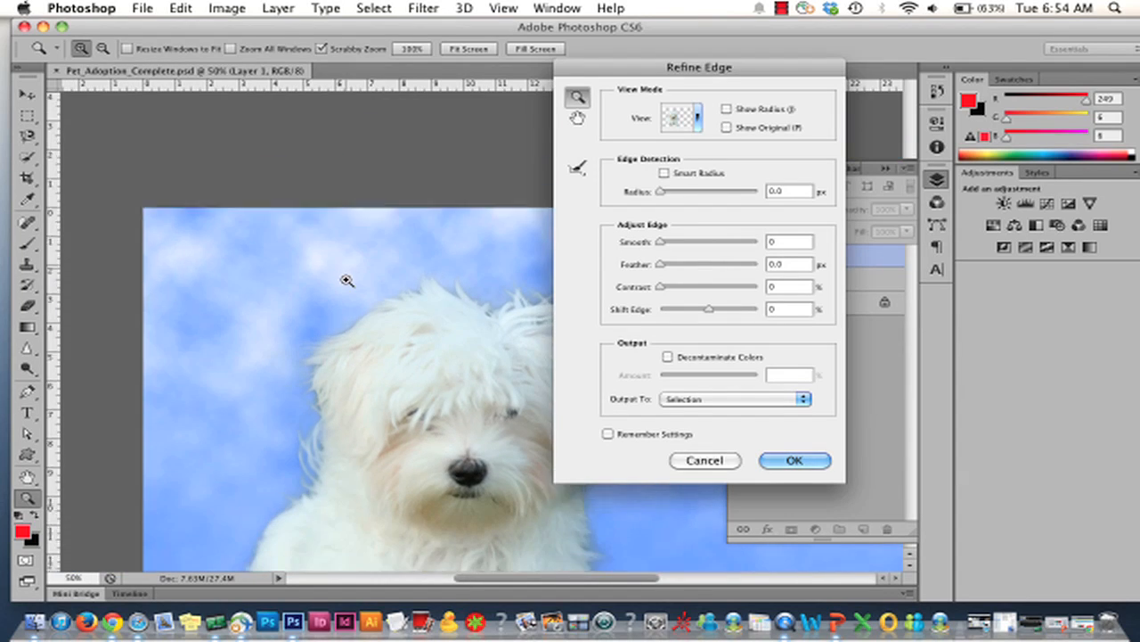
scroll(347, 281, down, 4)
scroll(347, 281, right, 3)
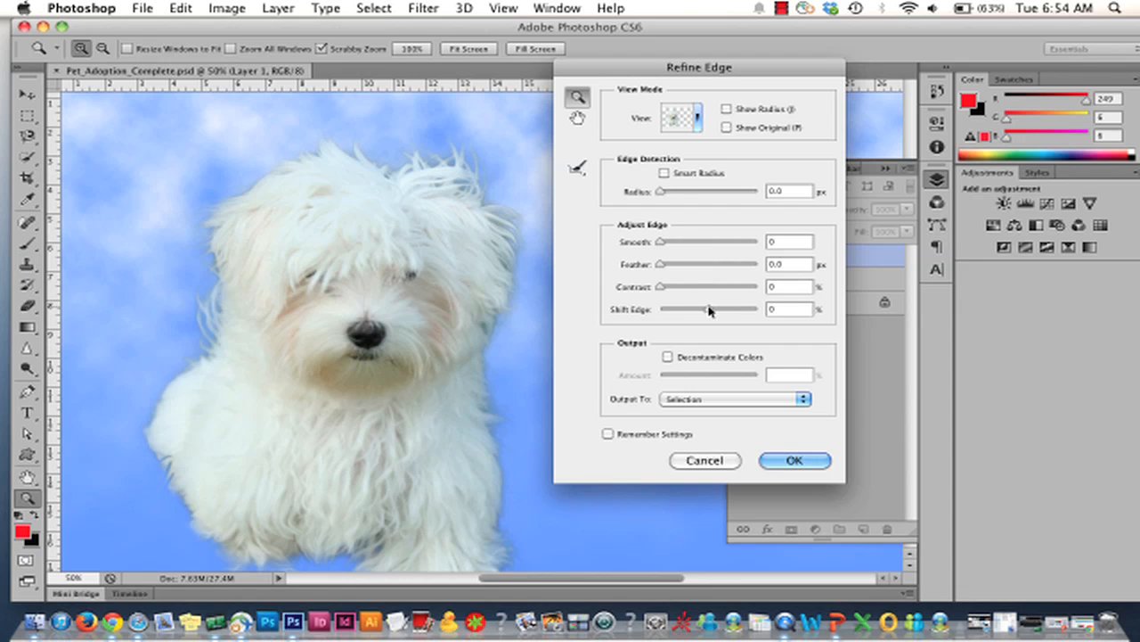
- Refine the dog selection with Shift Edge +5% and Decontaminate Colors at 58%, outputting it to a new layer with layer mask
drag(710, 310, 744, 309)
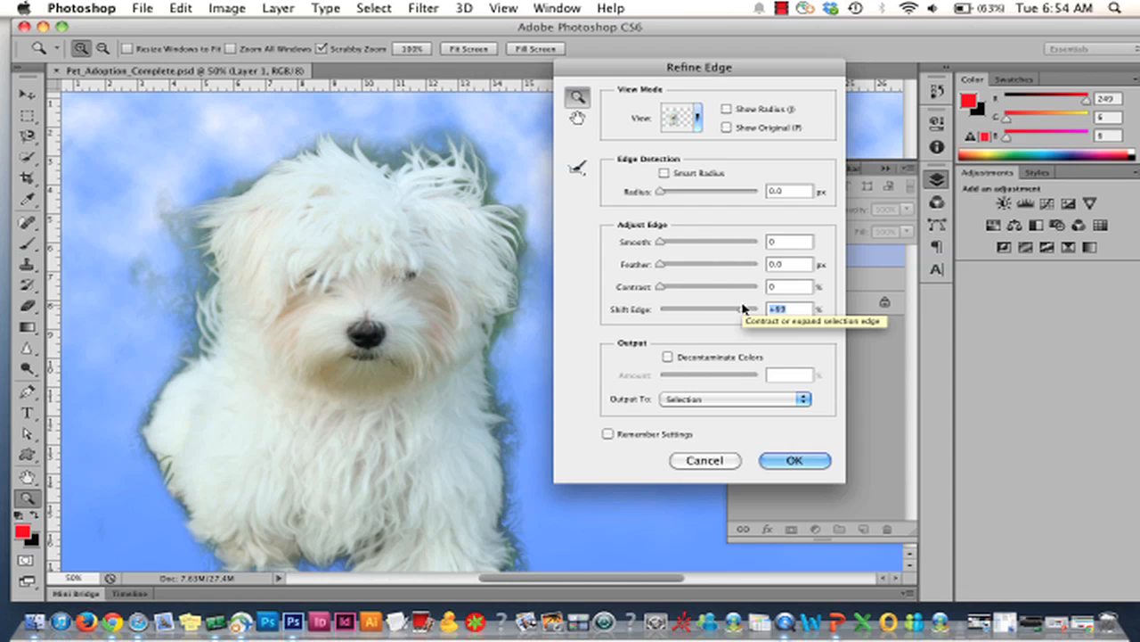
drag(744, 309, 711, 315)
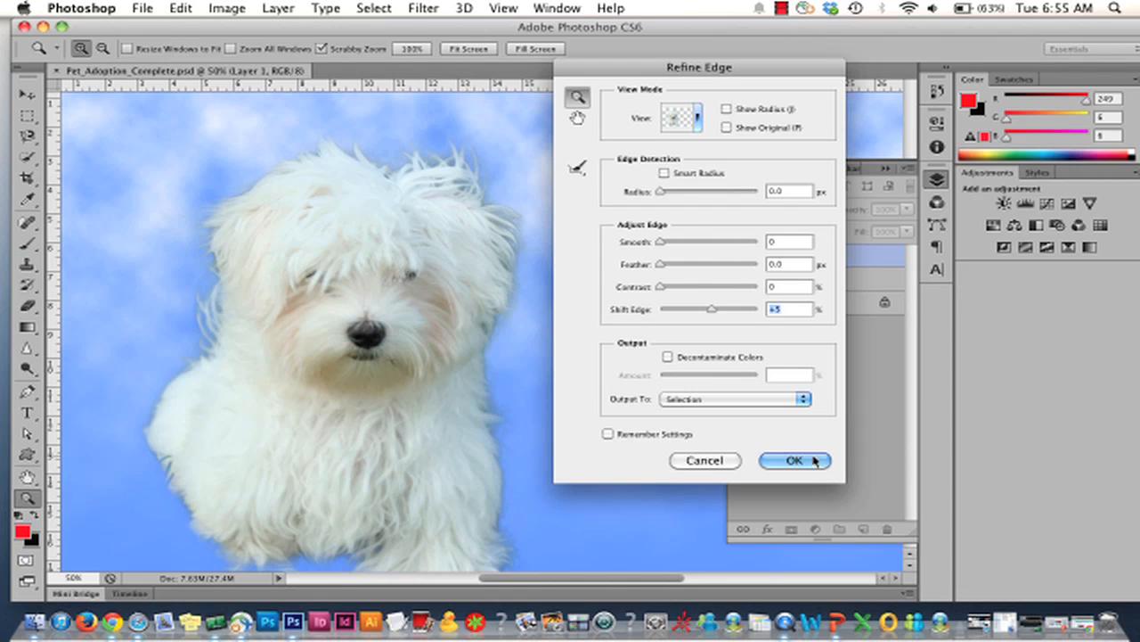
click(668, 358)
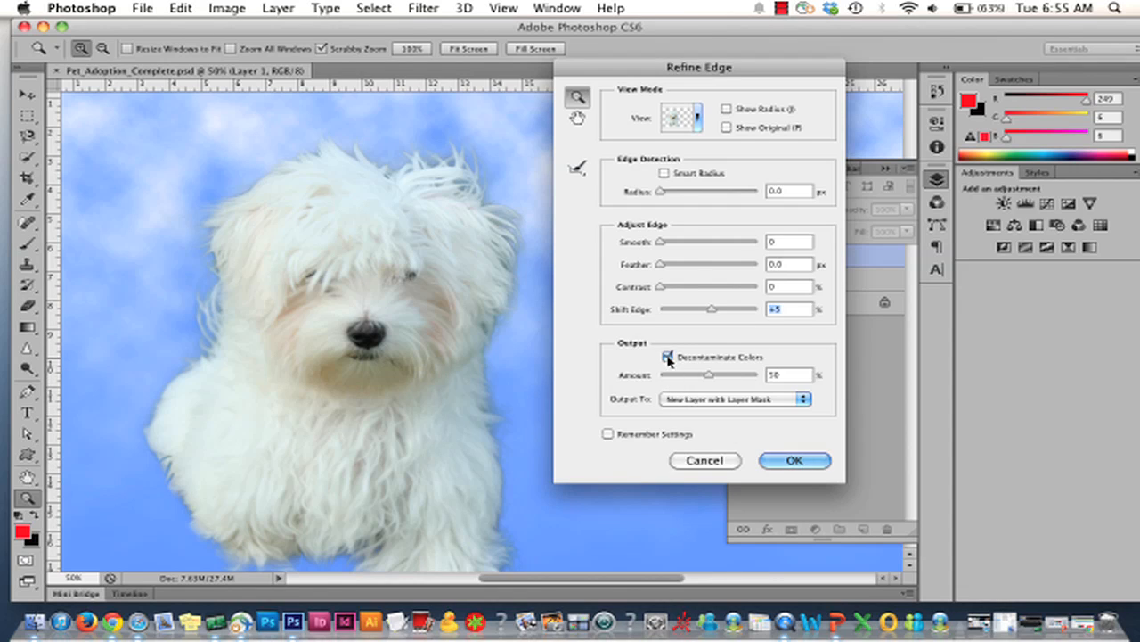
mouse_move(710, 376)
mouse_down()
mouse_move(725, 378)
mouse_move(701, 376)
mouse_move(720, 377)
mouse_up()
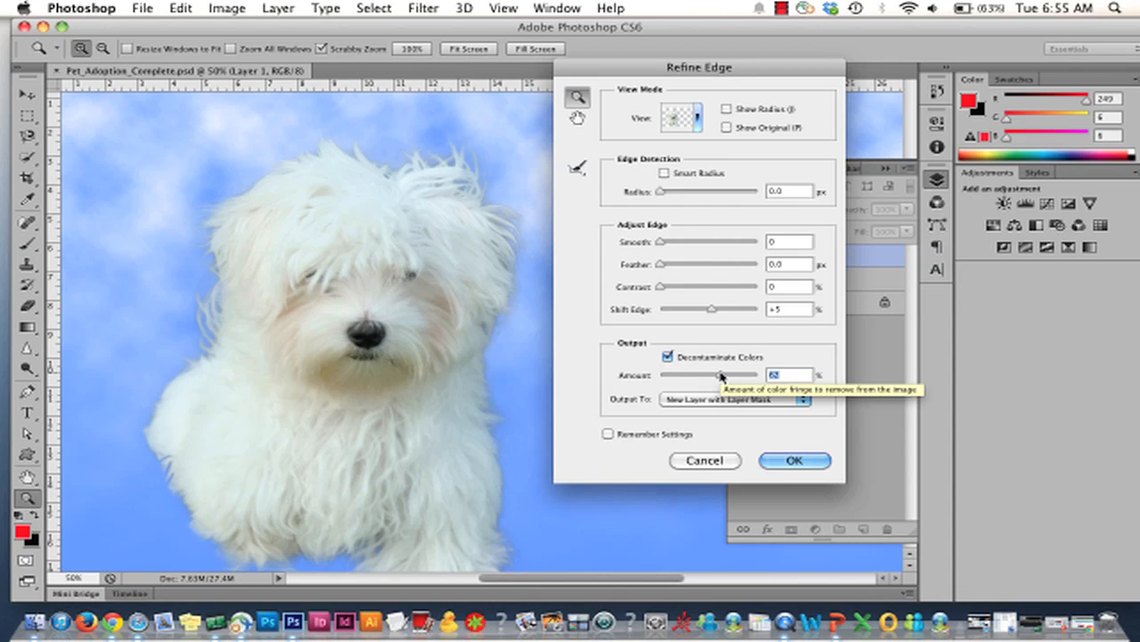
drag(721, 376, 718, 376)
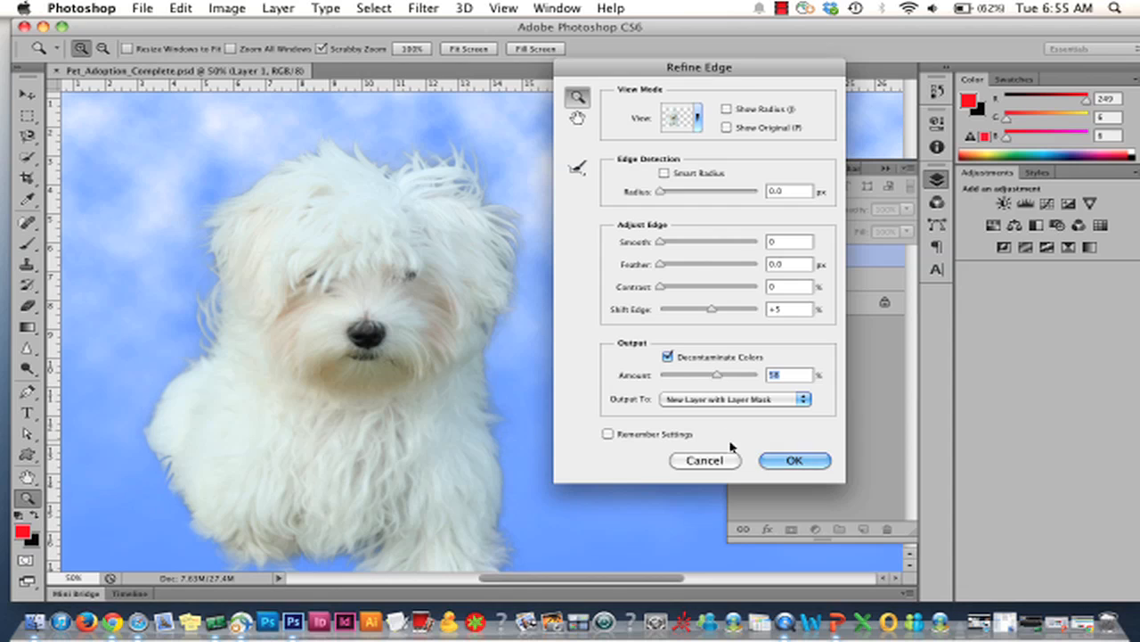
click(793, 461)
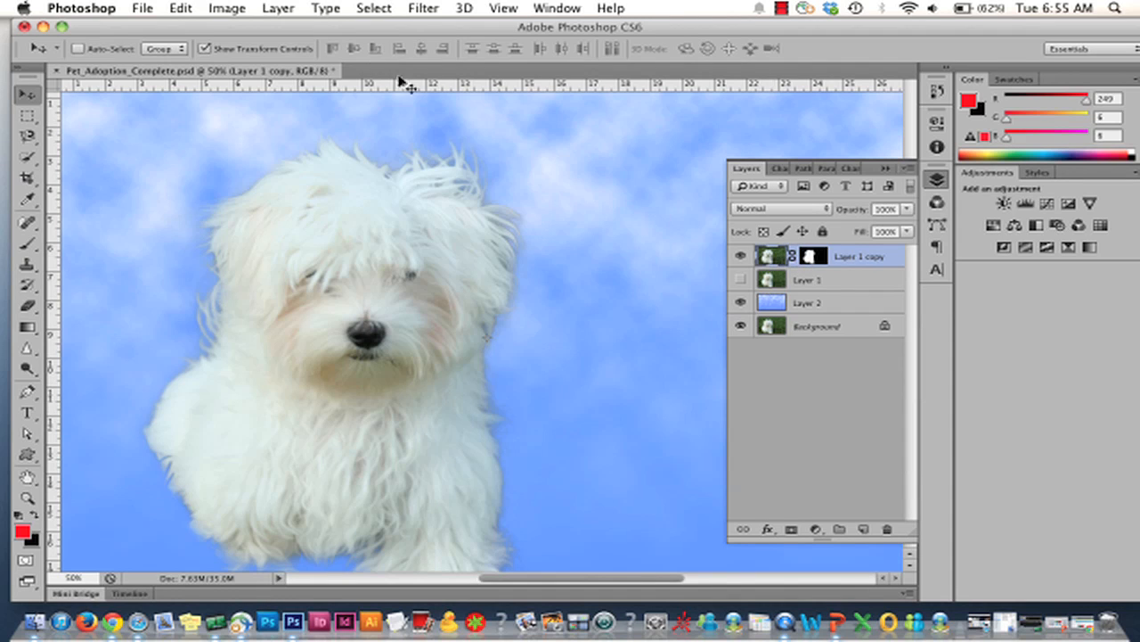
- Open Refine Mask for the mask of Layer 1 copy and examine its settings and output option
click(371, 9)
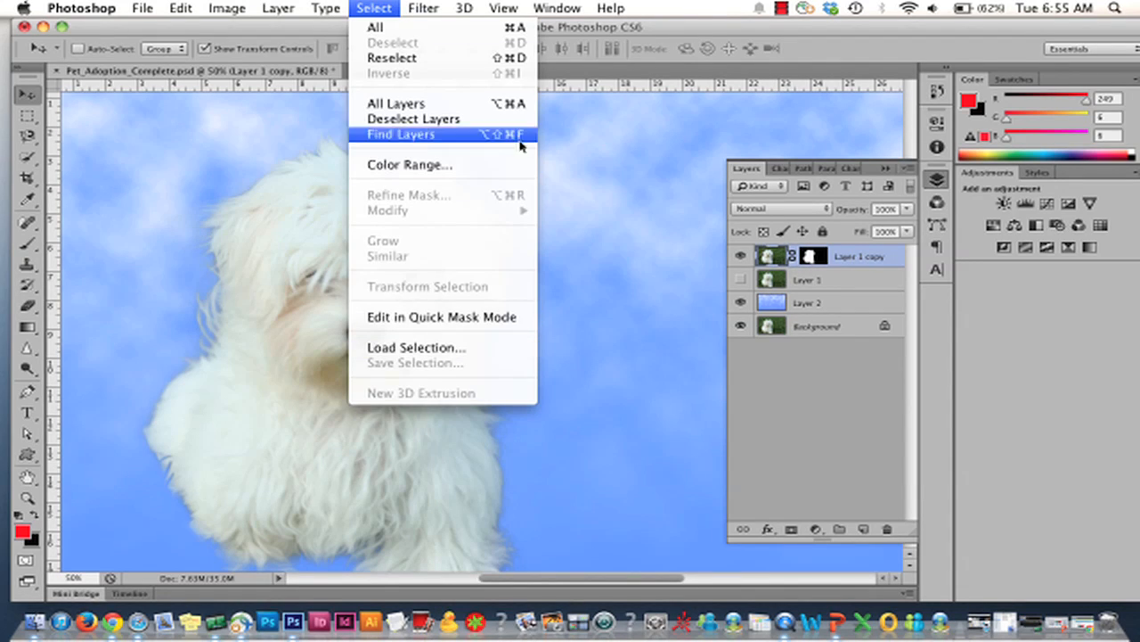
click(851, 261)
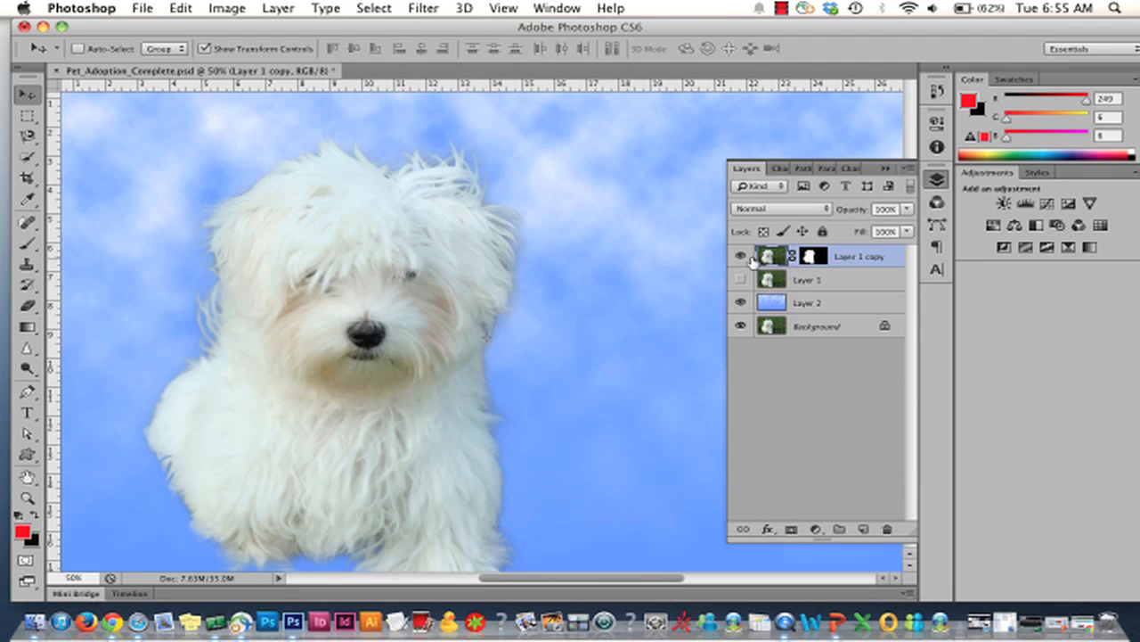
click(812, 256)
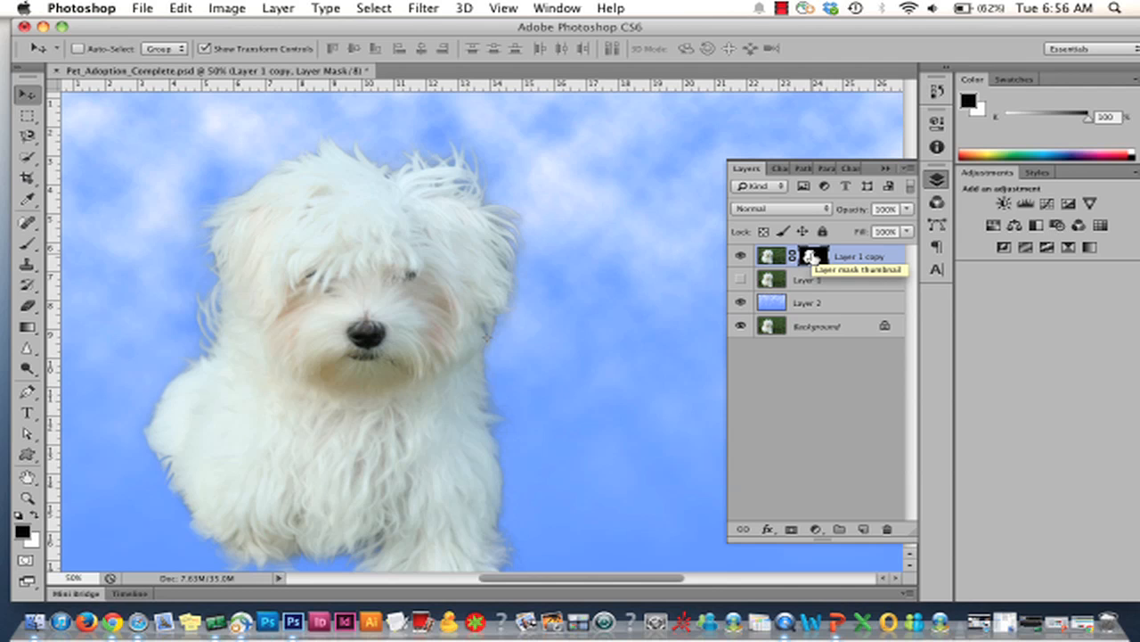
click(374, 8)
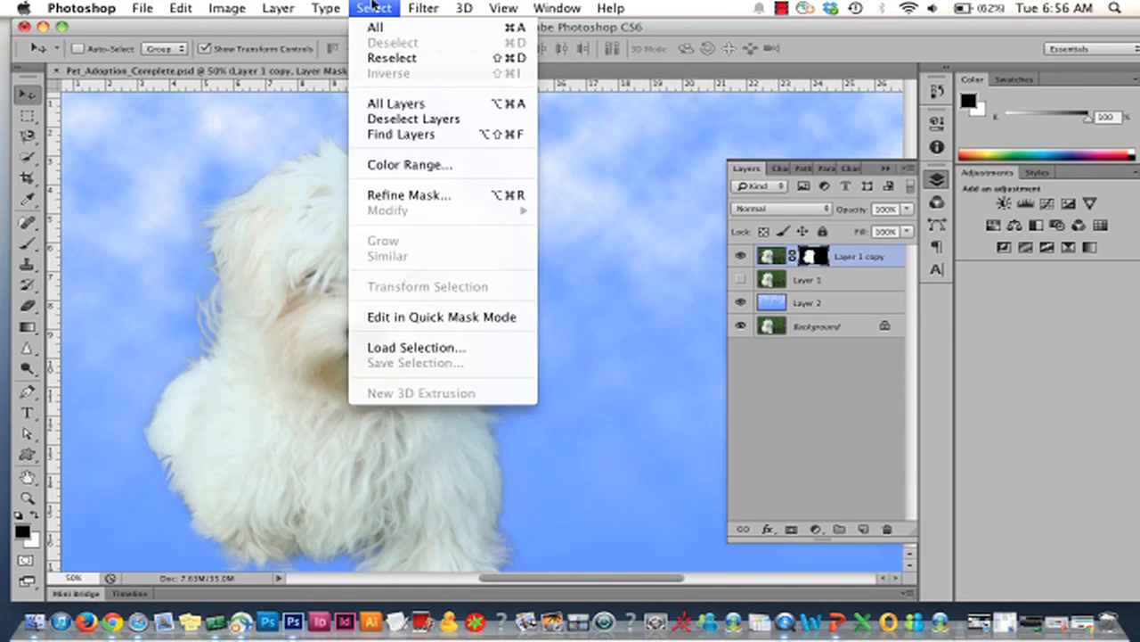
click(400, 194)
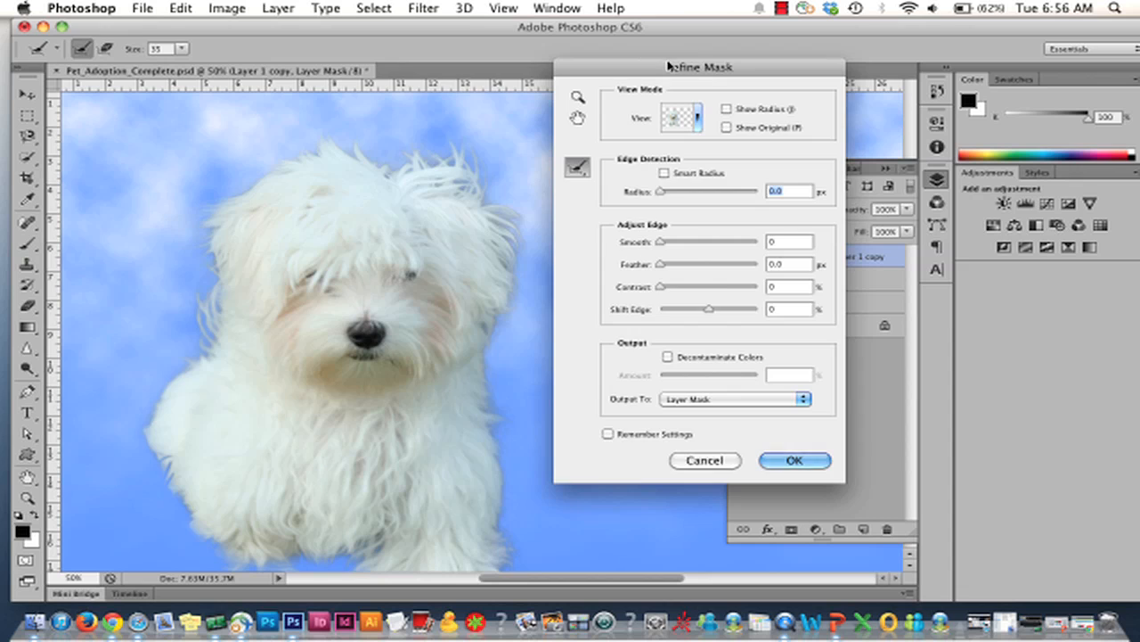
drag(669, 66, 517, 45)
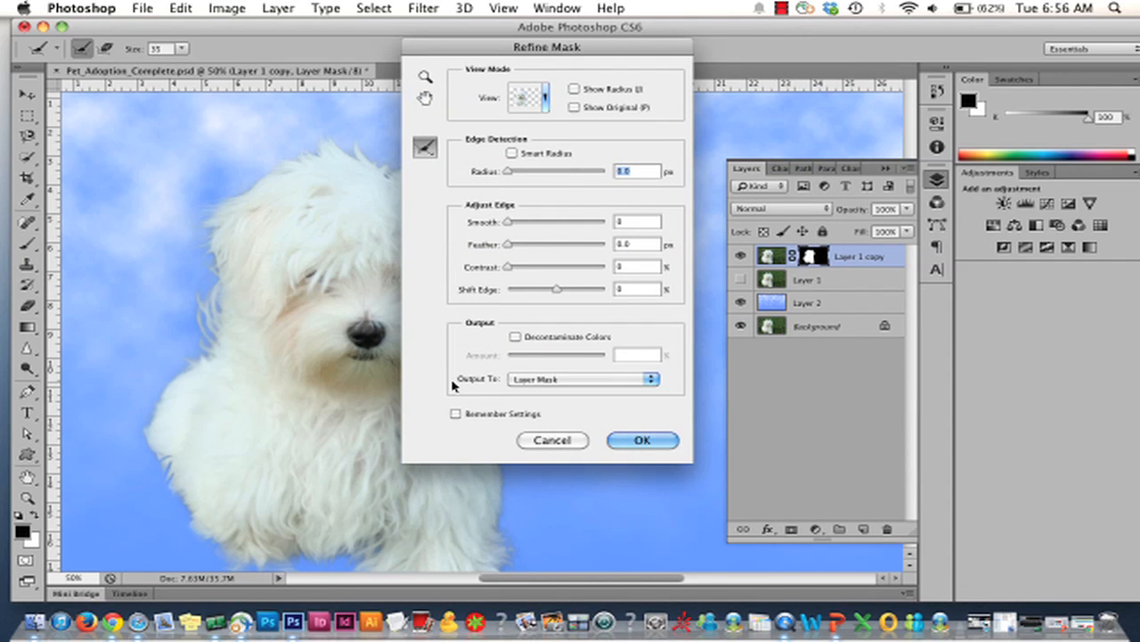
click(510, 380)
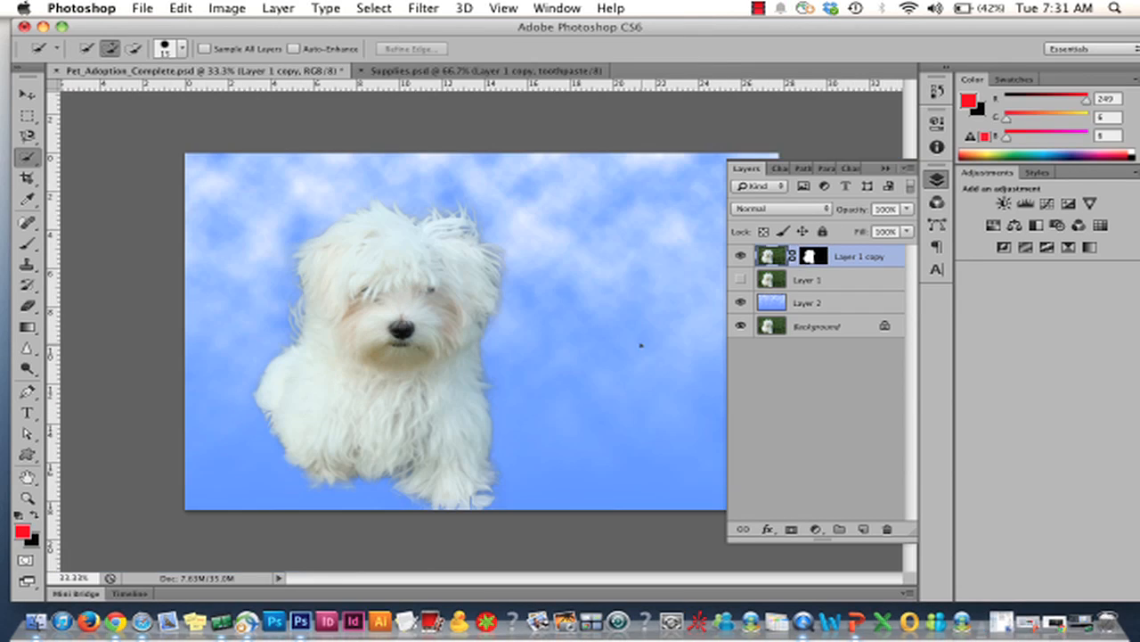
- Rename the Layer 1 copy layer as "refined dog", with no selection active
click(641, 345)
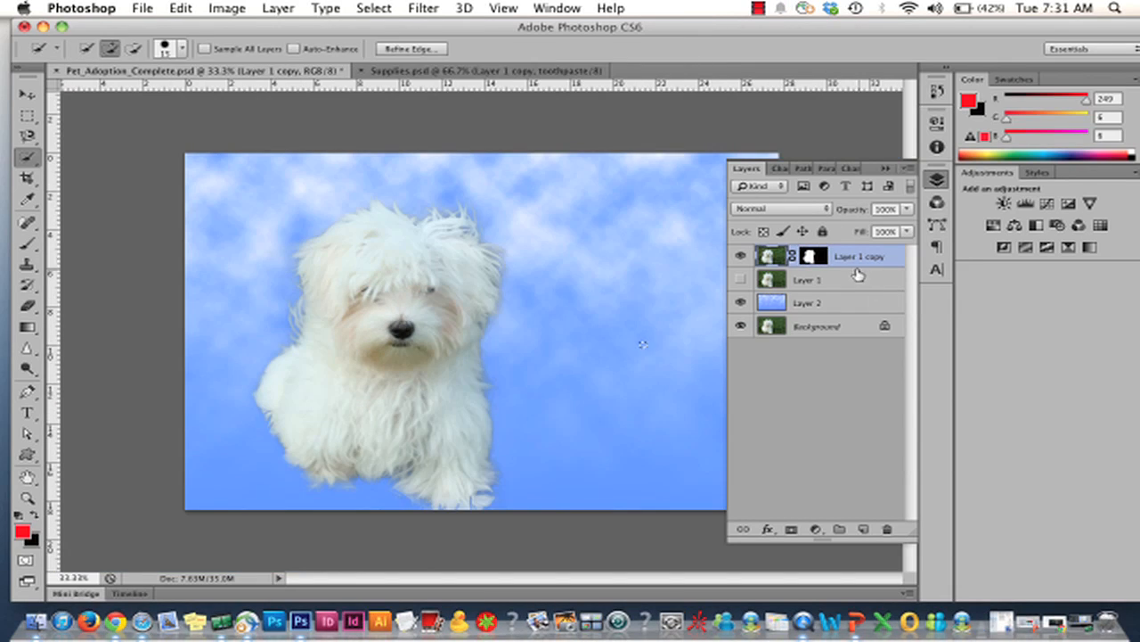
key(super+d)
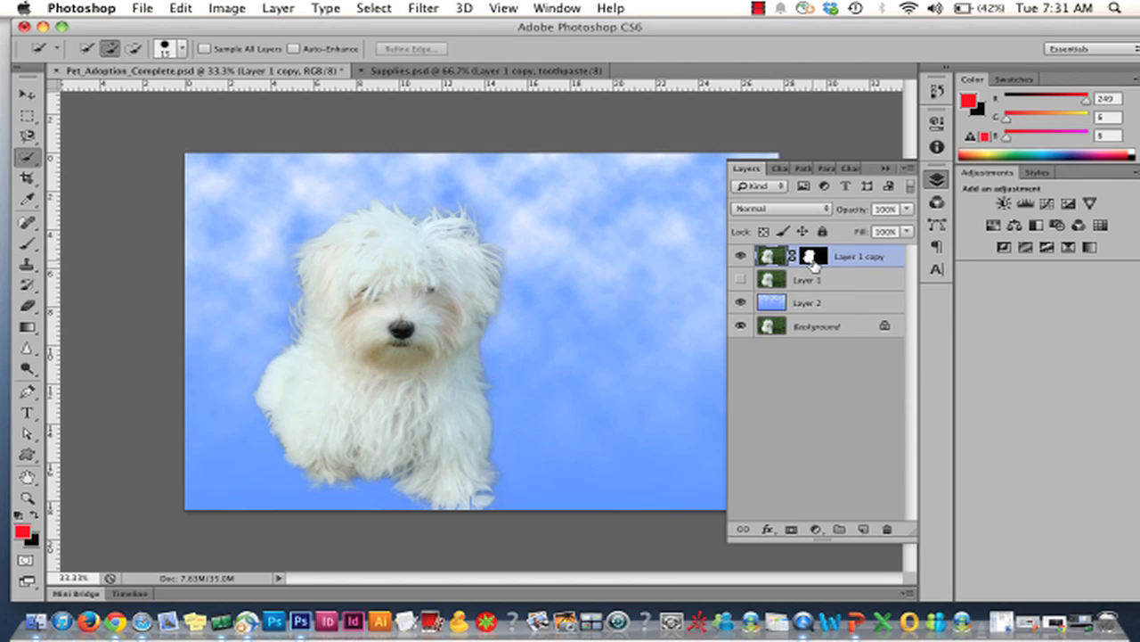
double_click(861, 258)
text(re)
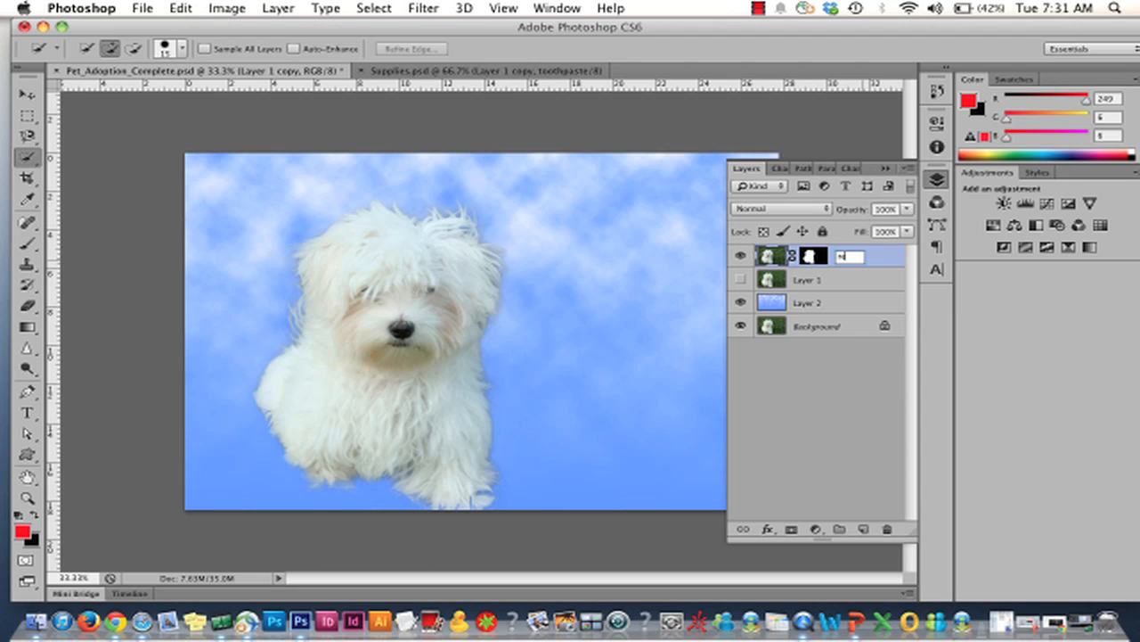
text(fined dog)
key(Return)
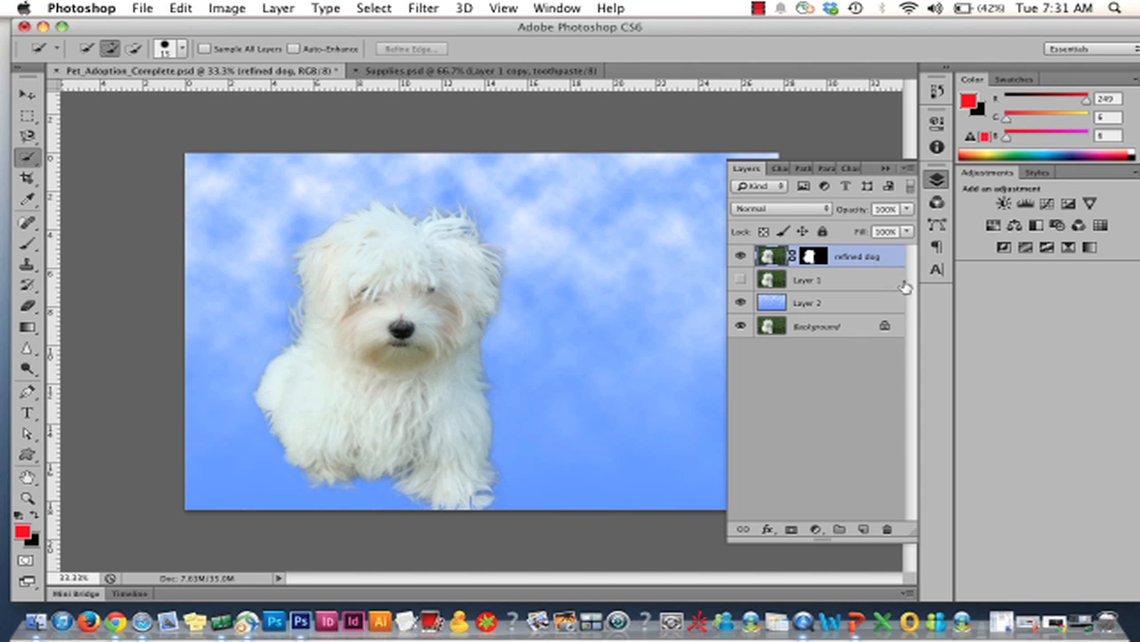
- Delete the original dog layer, Layer 1
click(809, 280)
click(738, 280)
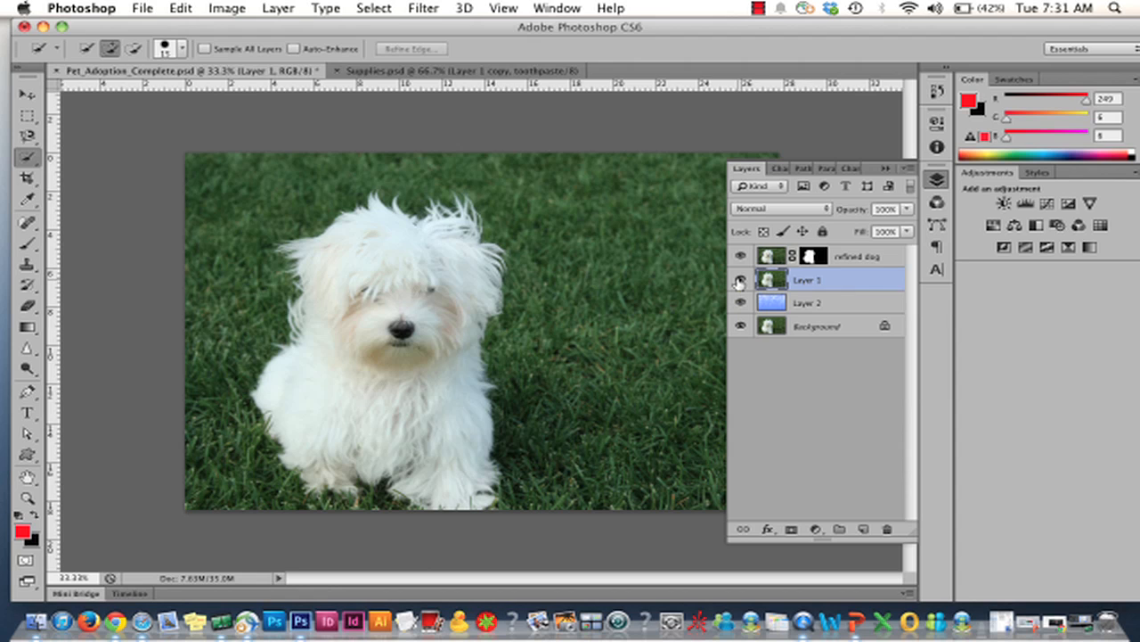
key(Delete)
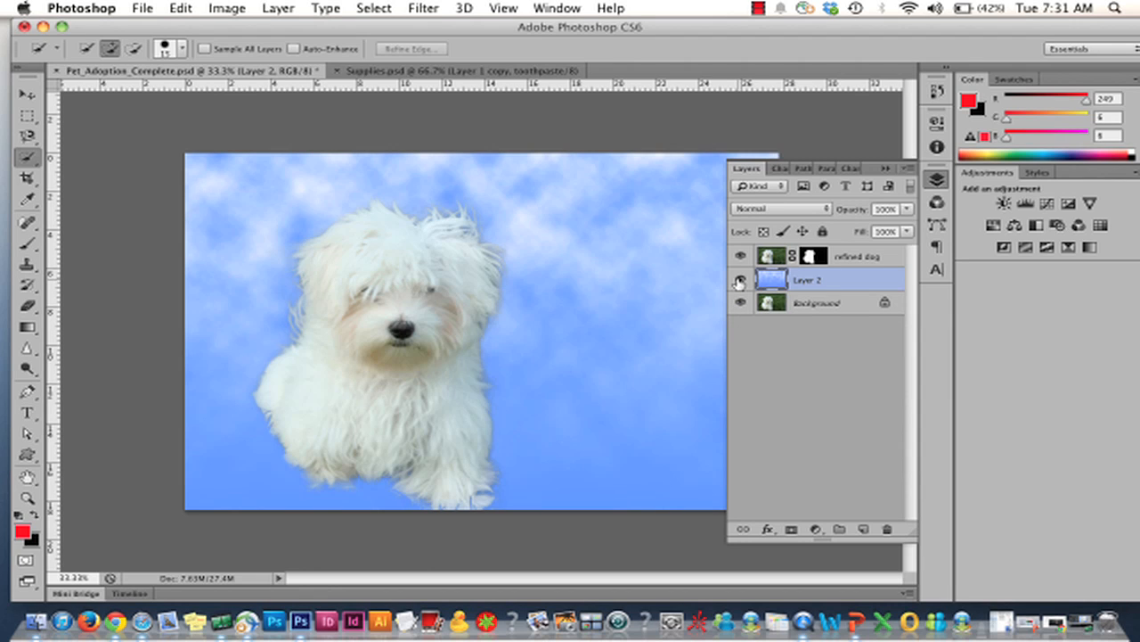
- Move the refined dog layer so the dog sits in the lower-left corner of the sky canvas
click(851, 259)
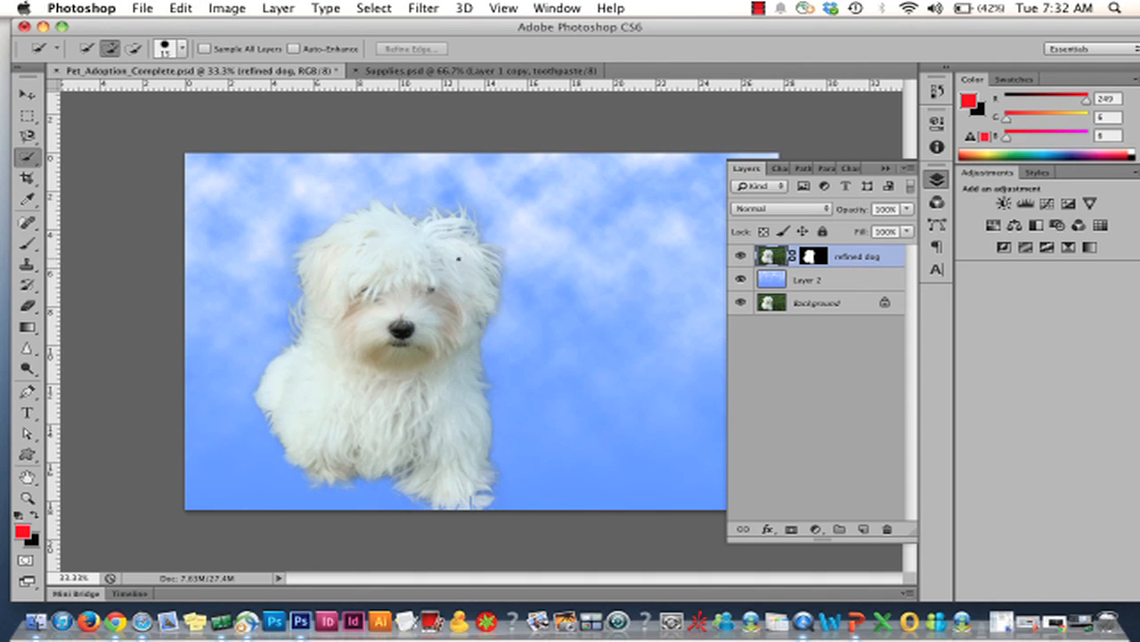
click(34, 93)
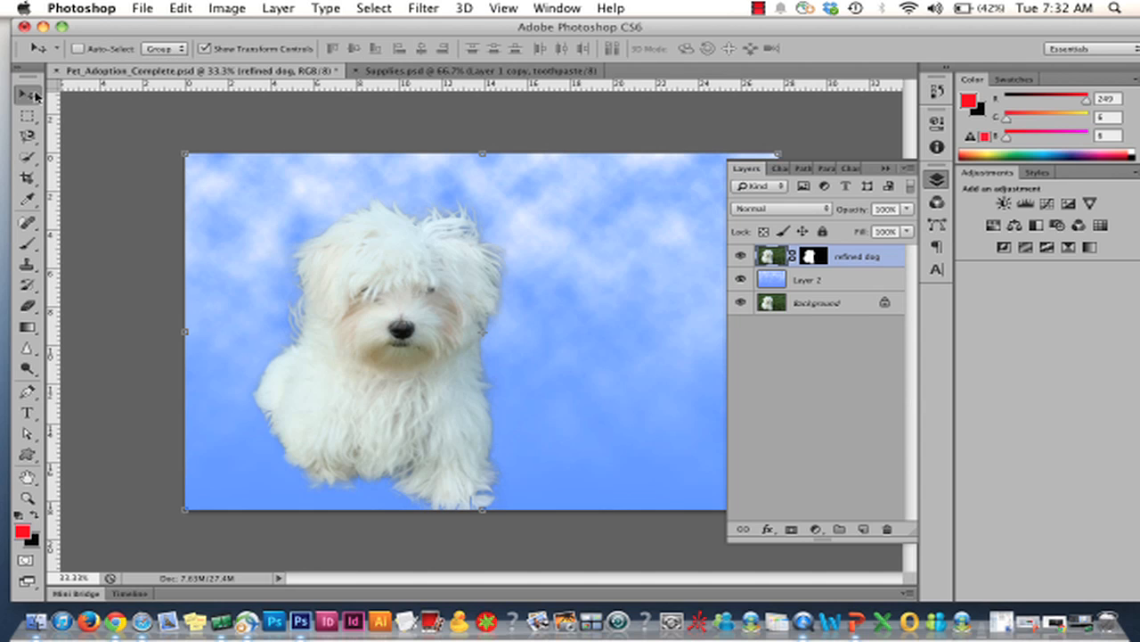
drag(371, 315, 308, 354)
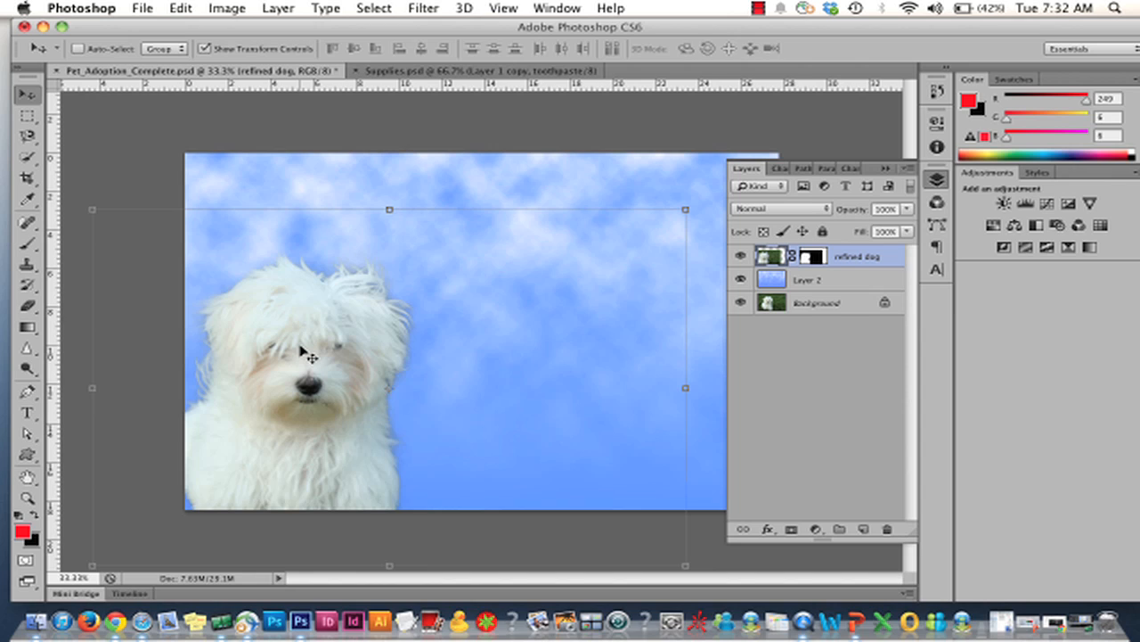
- Enlarge the refined dog layer with Free Transform and reposition it in the lower-left corner of the sky canvas
key(super+t)
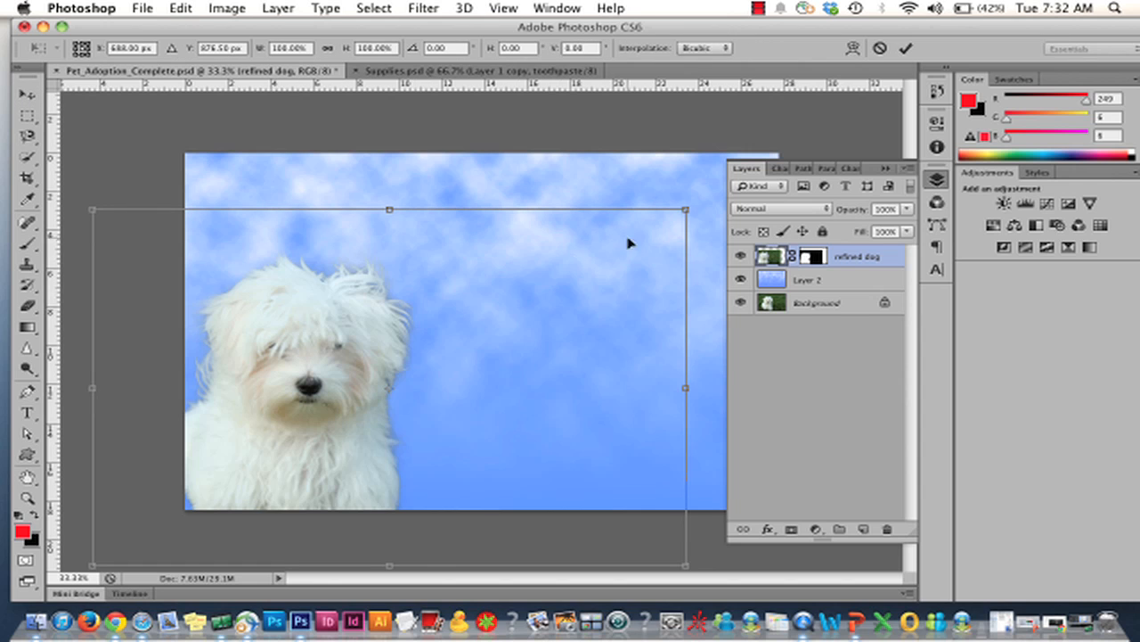
drag(685, 208, 766, 178)
key(Return)
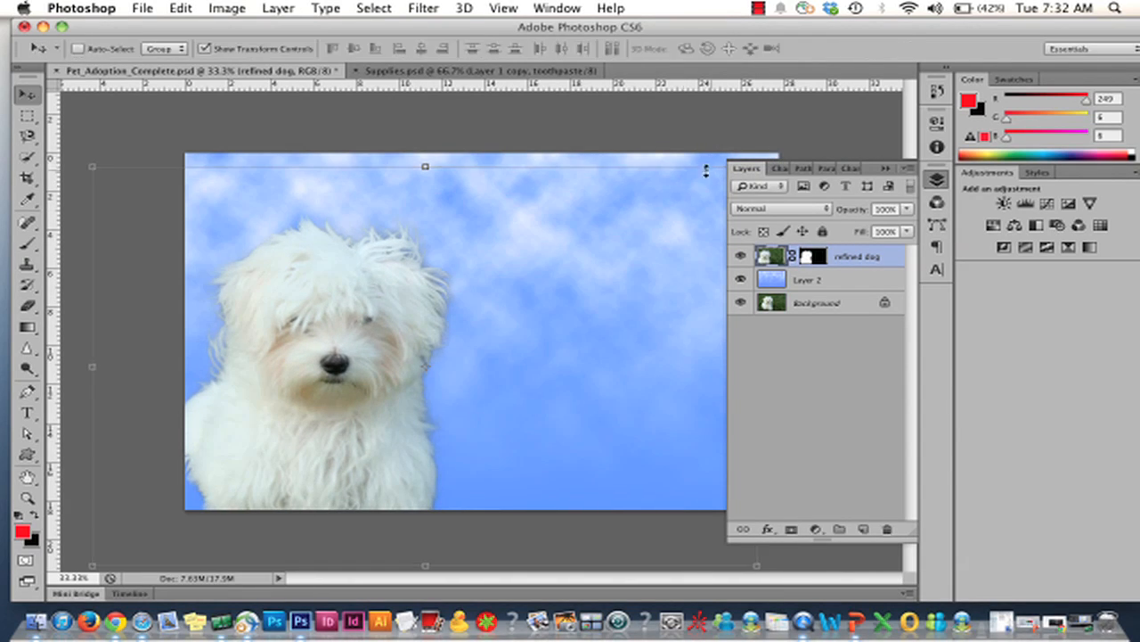
drag(343, 328, 334, 355)
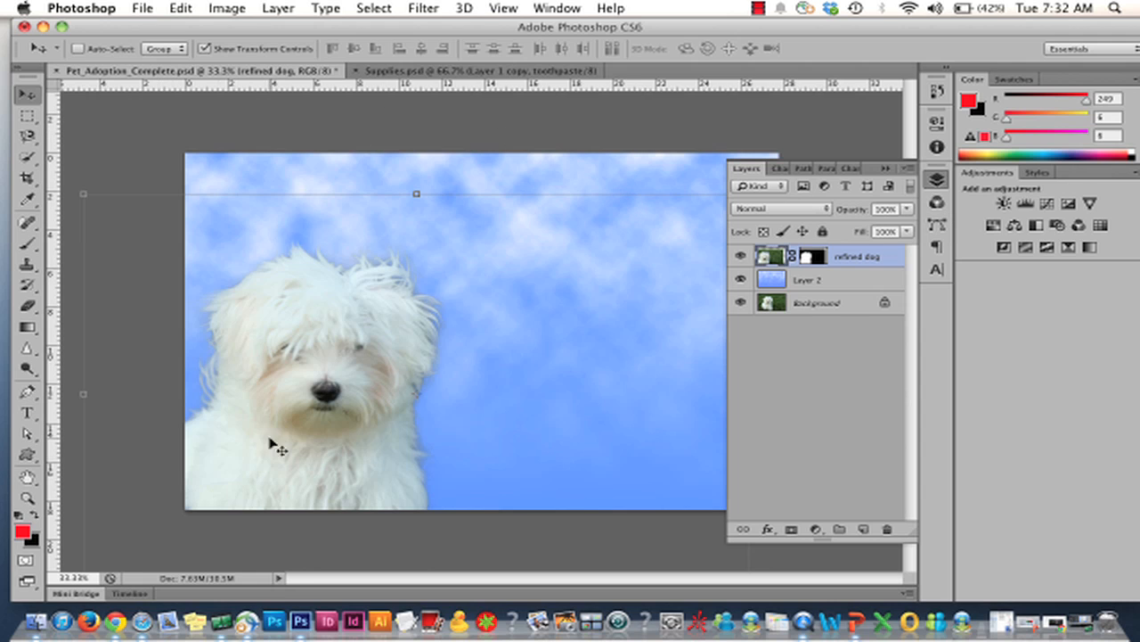
- Switch to the Supplies.psd document and check its layers and saved toothpaste and toothbrush channels
click(373, 71)
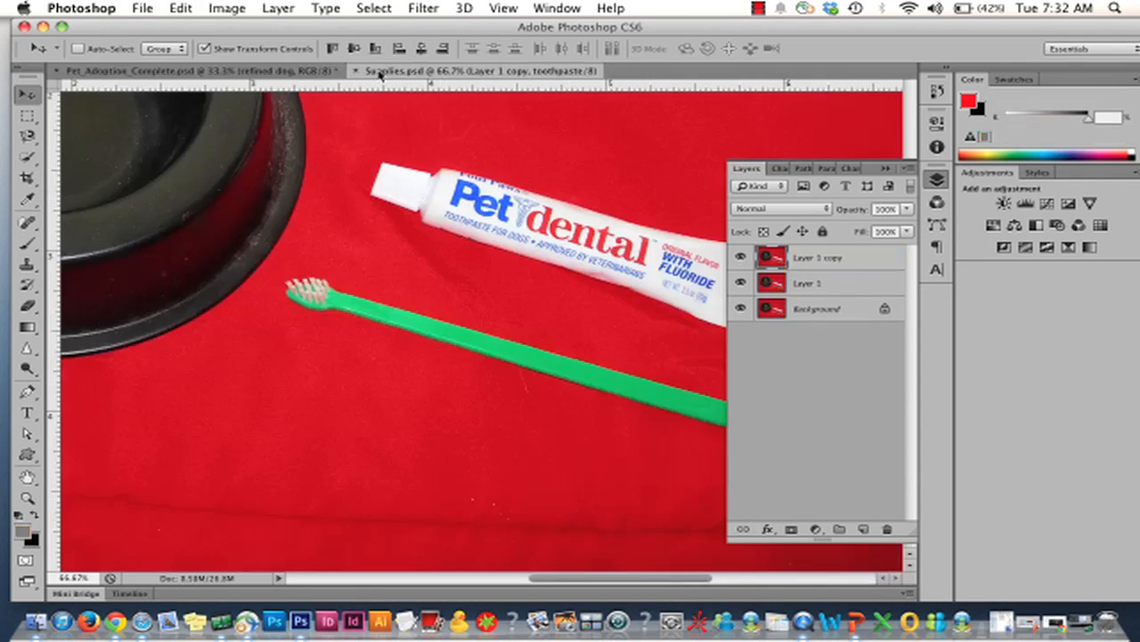
click(626, 187)
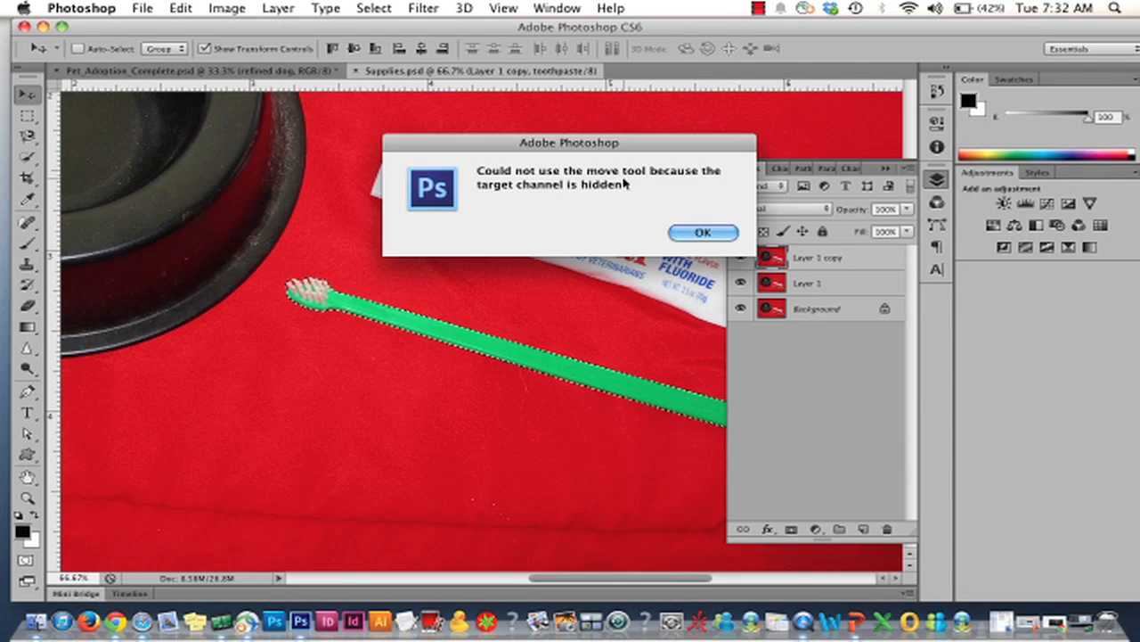
click(701, 233)
click(804, 283)
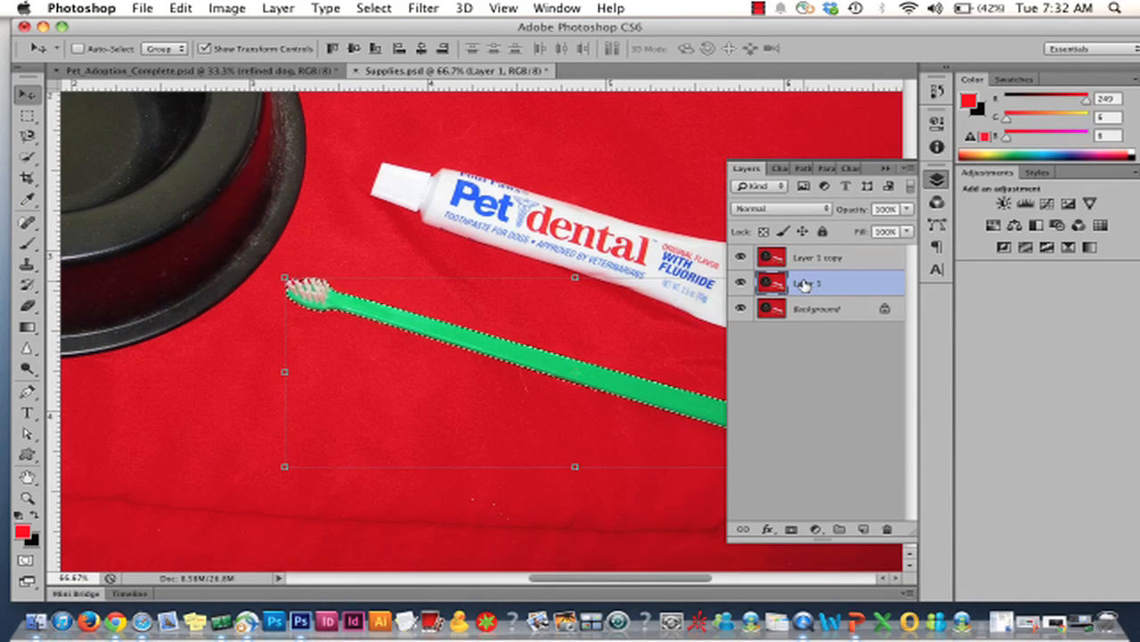
click(818, 255)
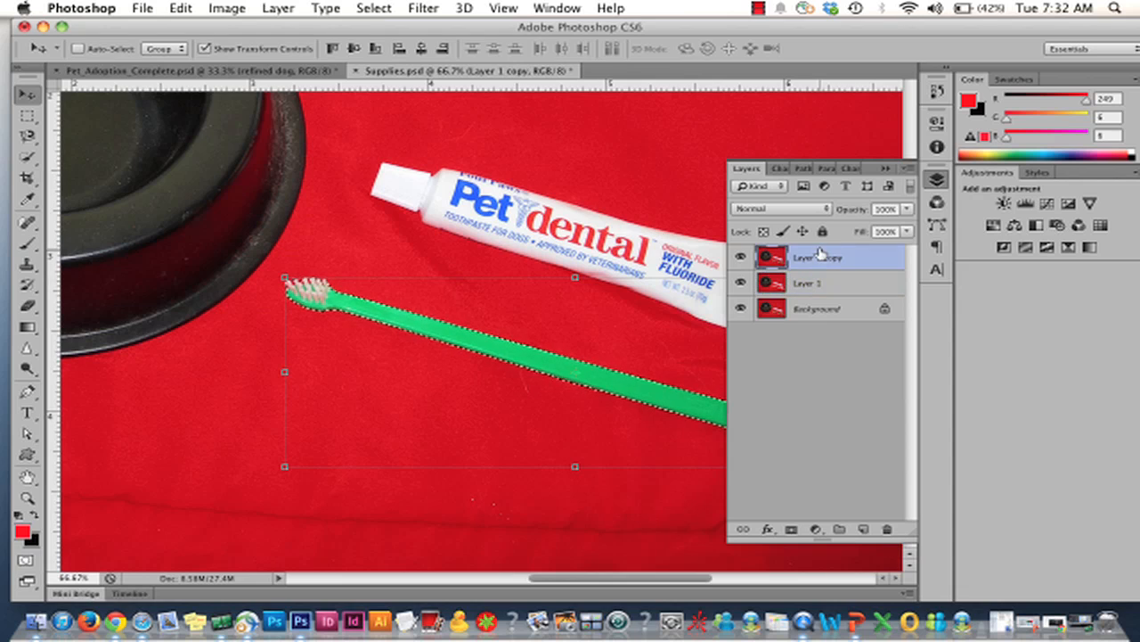
click(779, 169)
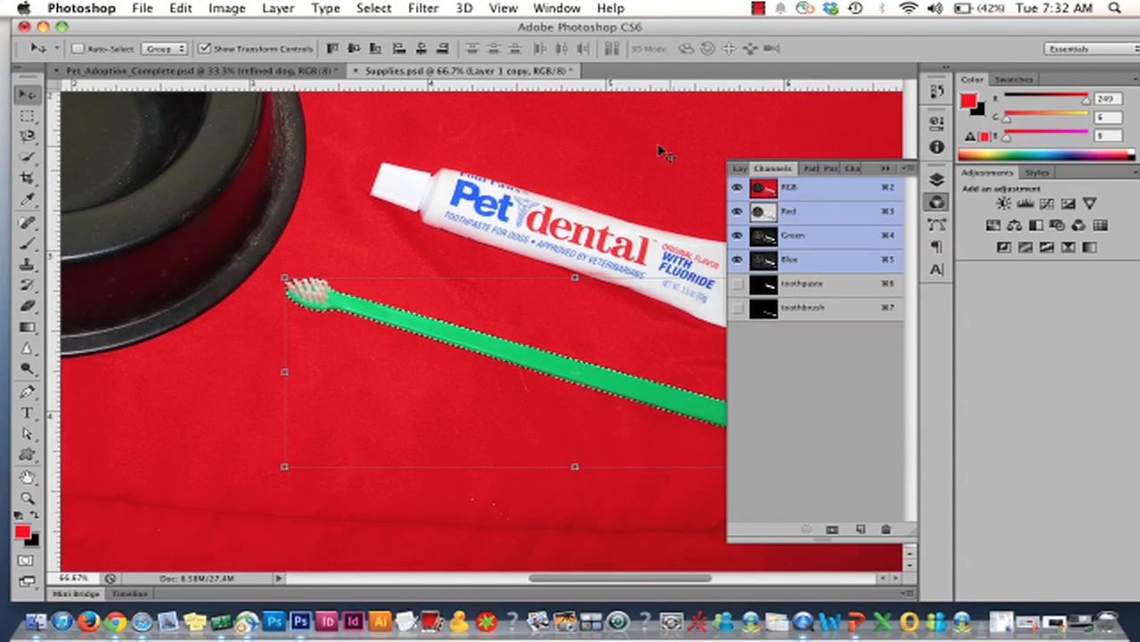
click(756, 10)
click(749, 41)
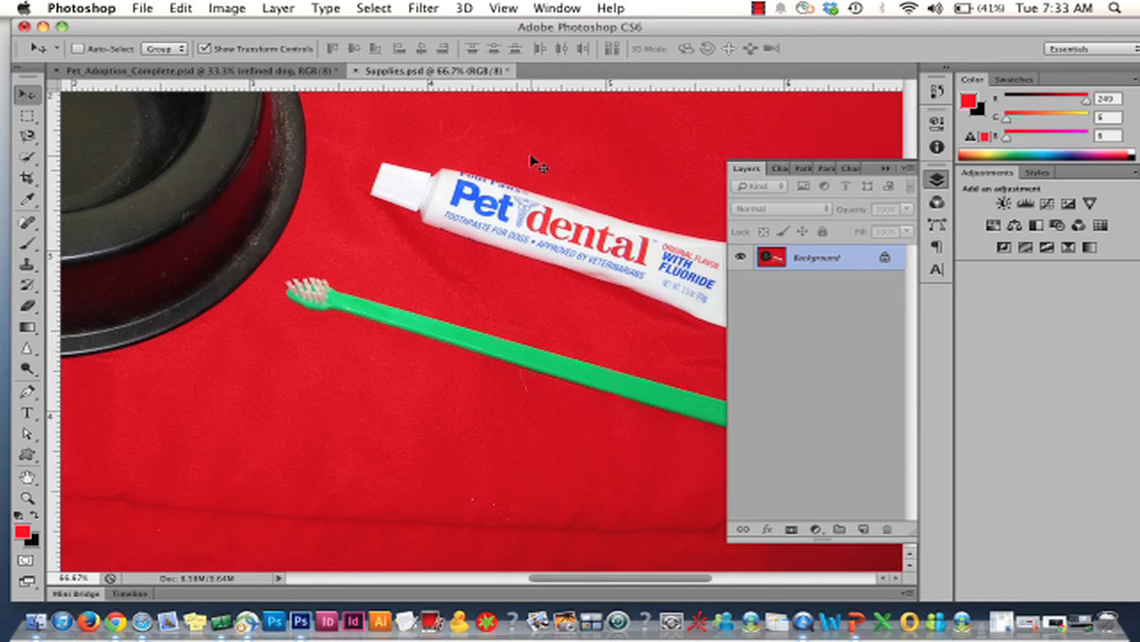
- Duplicate the Background layer of Supplies.psd twice
click(779, 169)
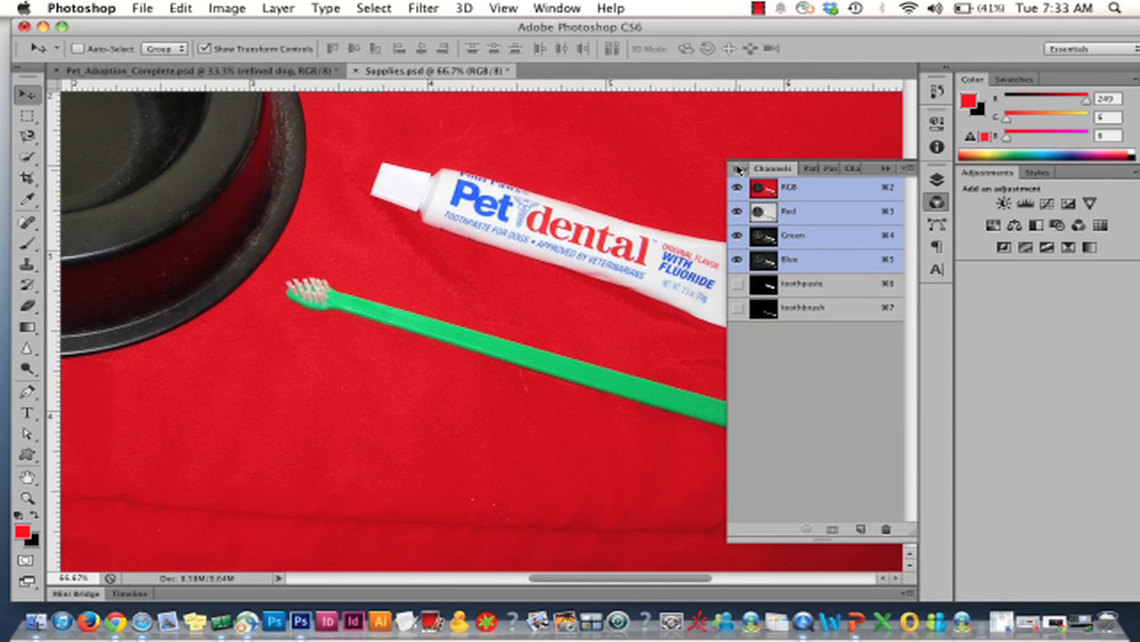
click(740, 168)
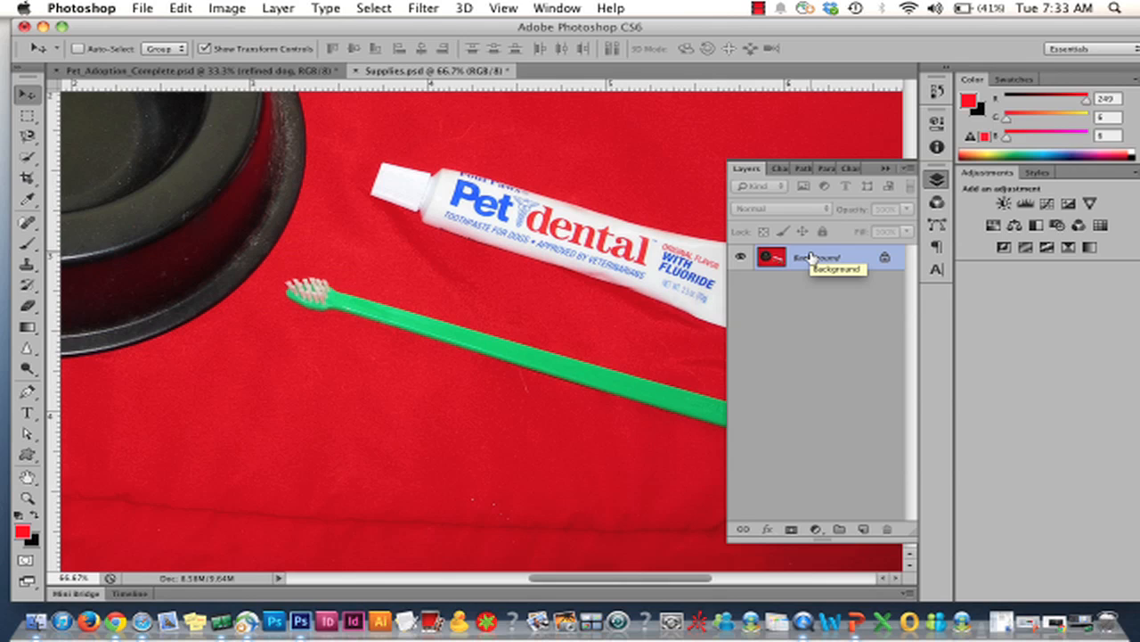
key(super+j)
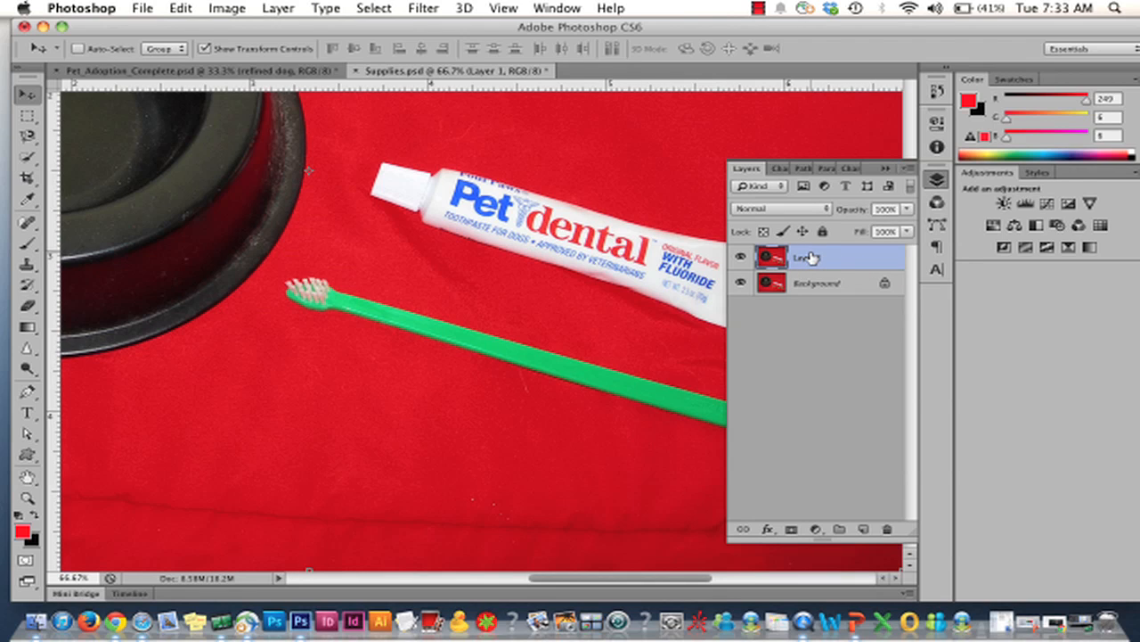
key(super+j)
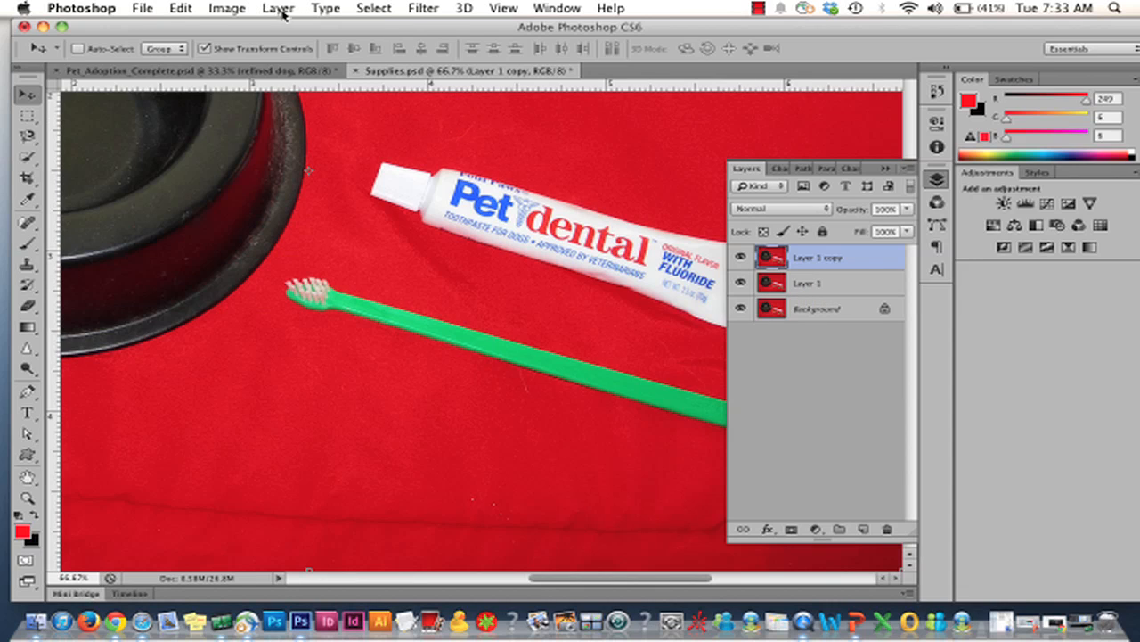
- Load the saved toothpaste selection and apply it as a layer mask on Layer 1 copy
click(375, 8)
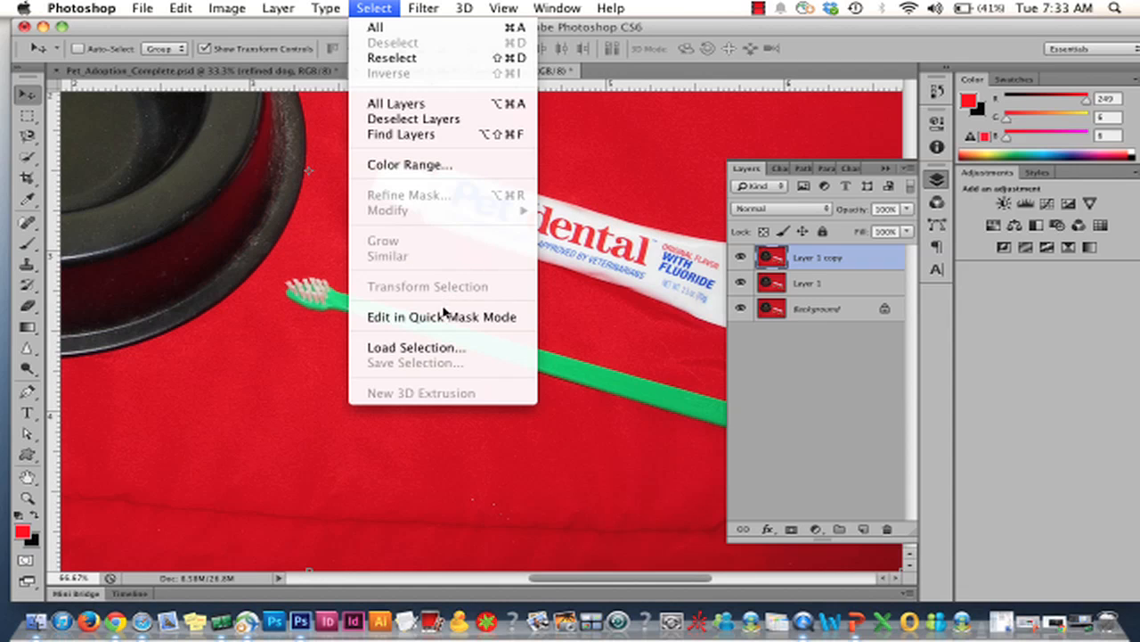
click(420, 348)
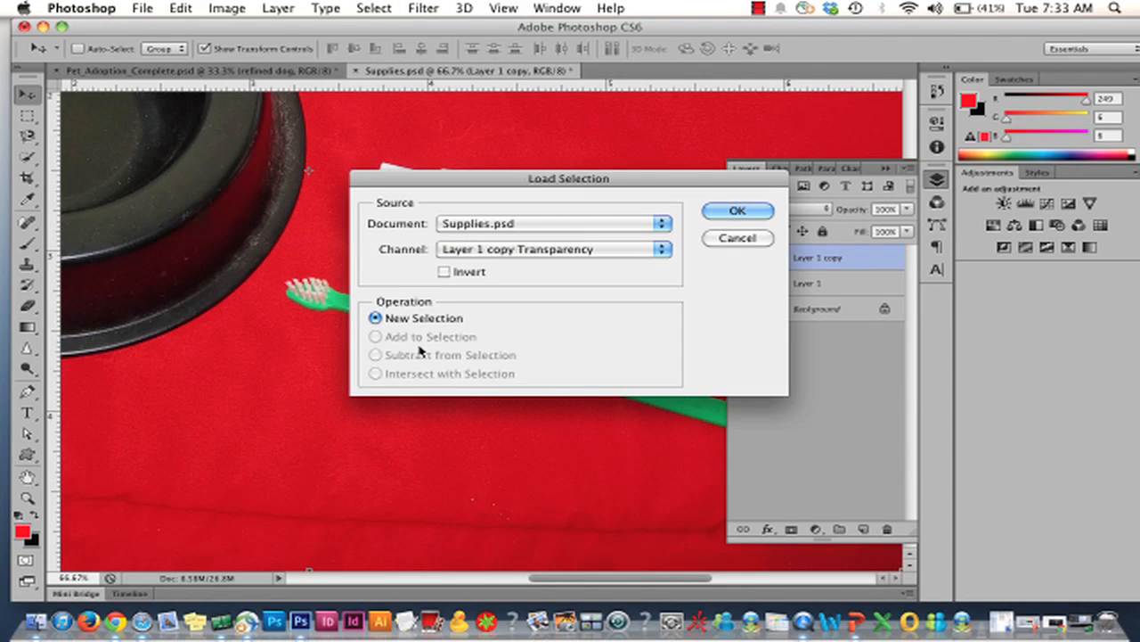
click(523, 250)
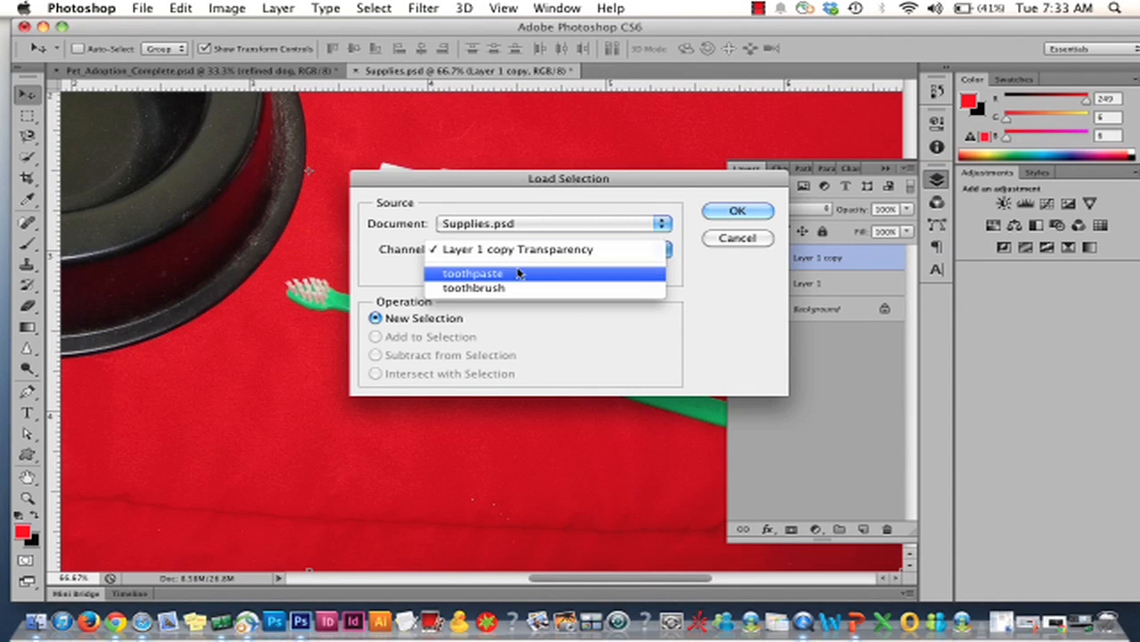
click(519, 274)
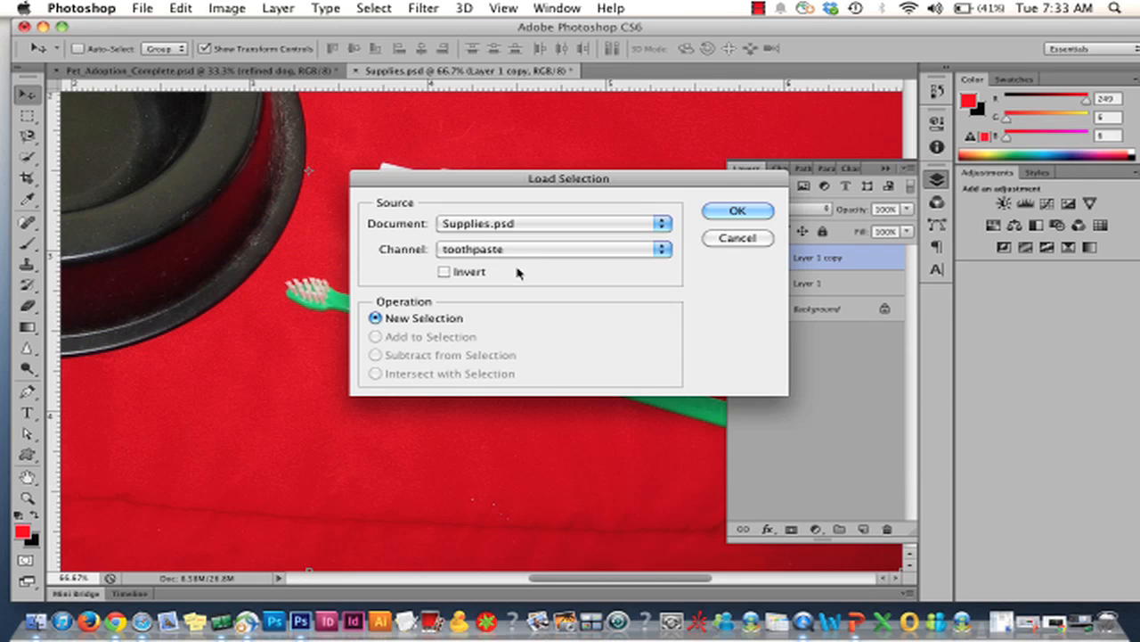
click(755, 215)
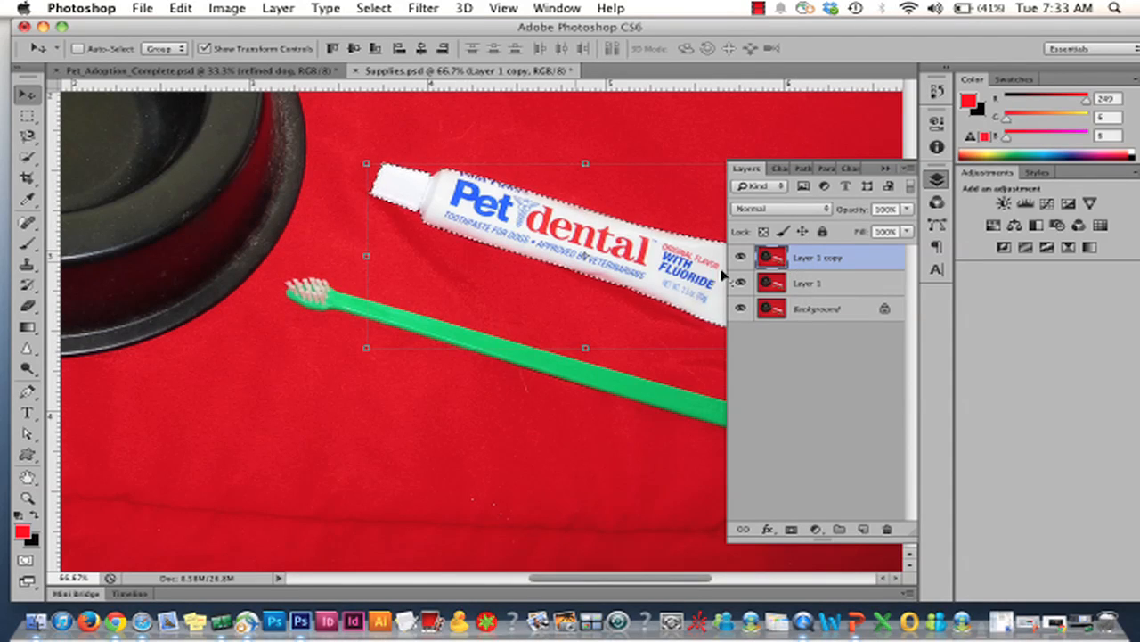
click(792, 530)
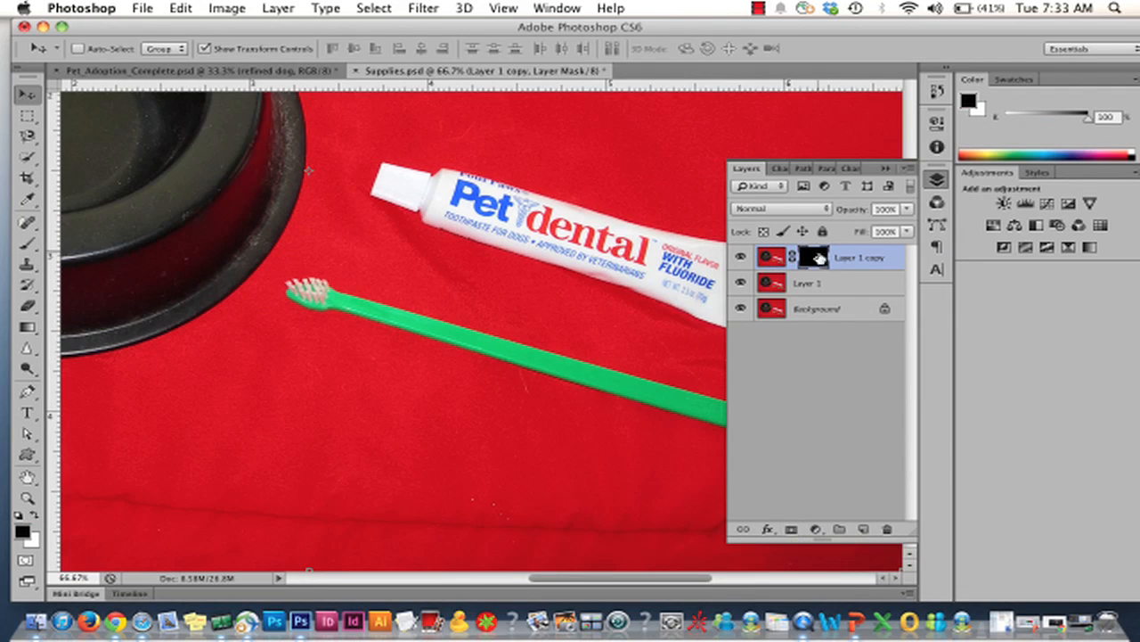
- Hide Layer 1 and Background to inspect the toothpaste mask, toggle Layer 1 copy's visibility, and show Layer 1 again
click(741, 284)
click(740, 308)
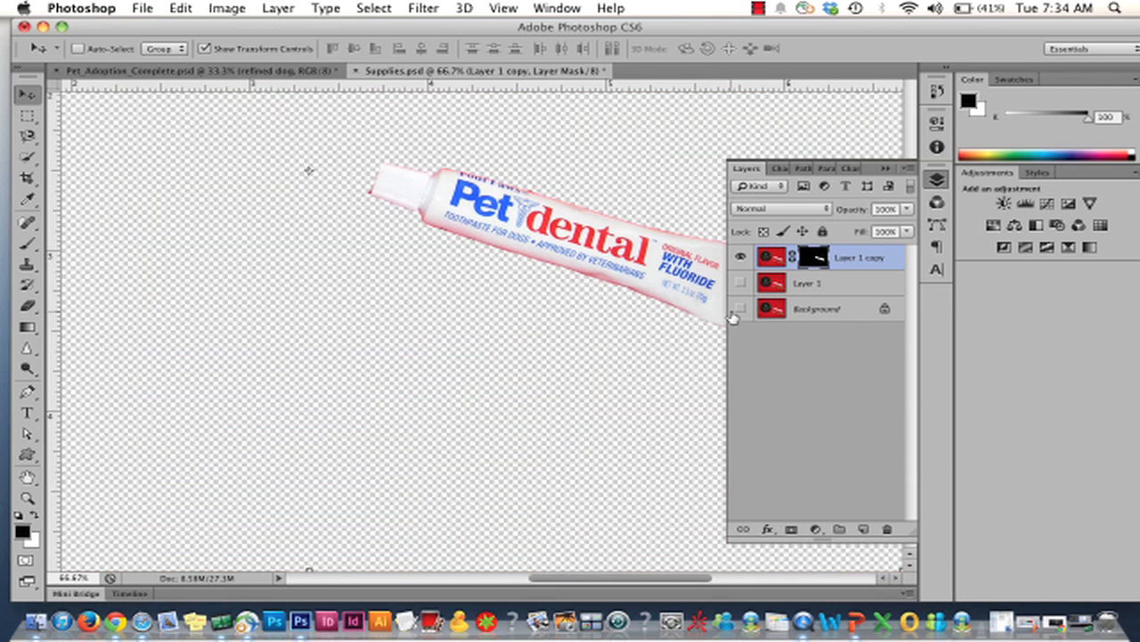
click(740, 258)
click(739, 258)
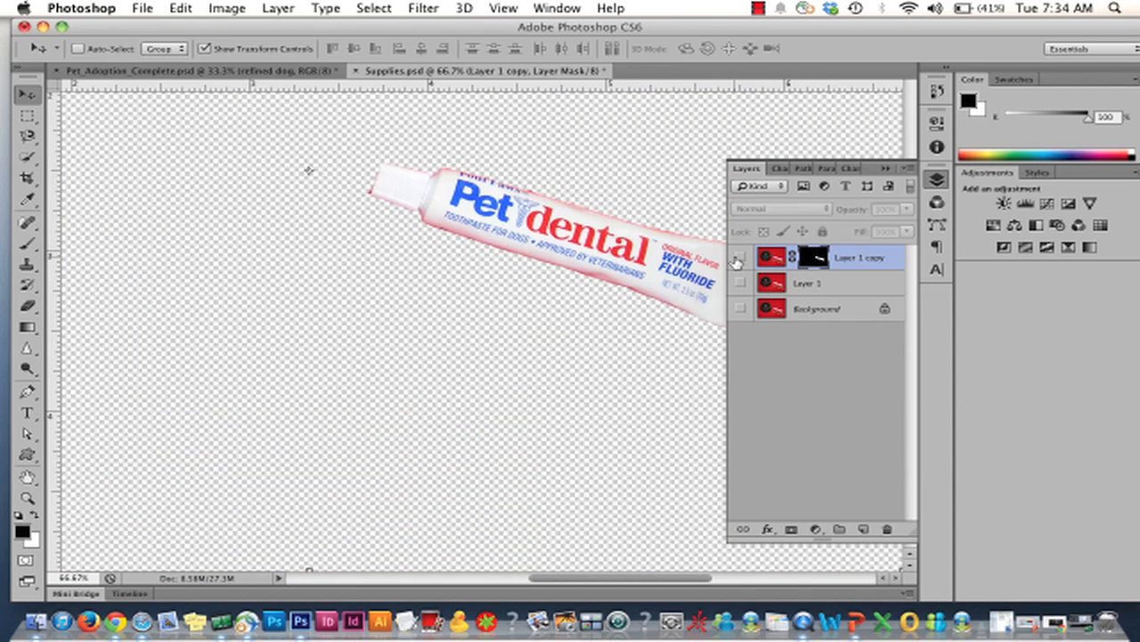
click(740, 259)
click(740, 259)
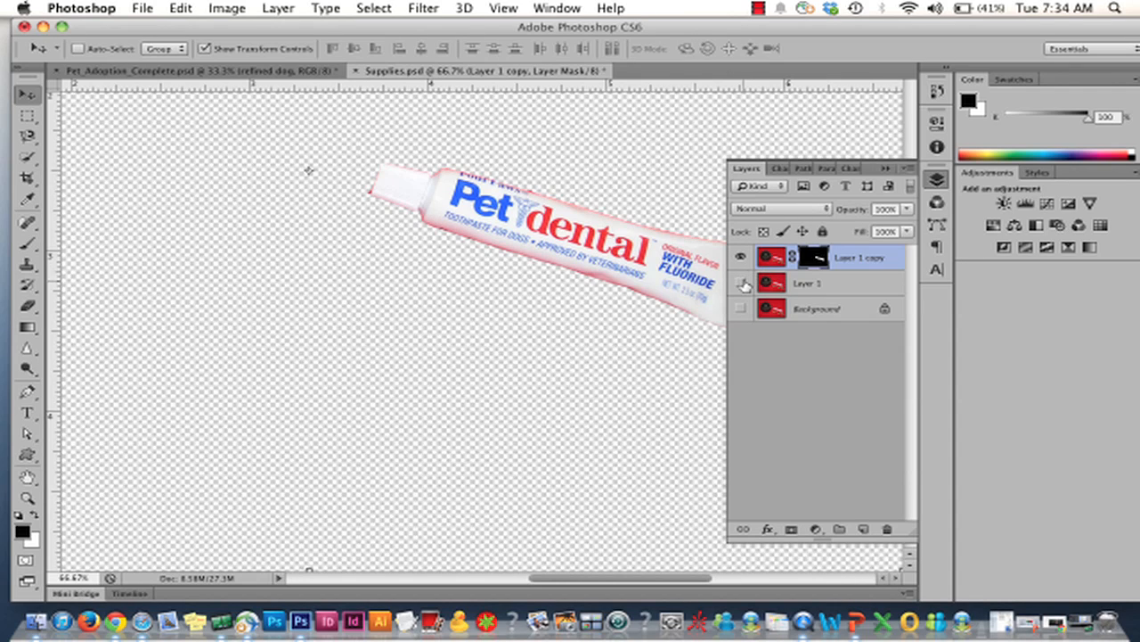
click(740, 283)
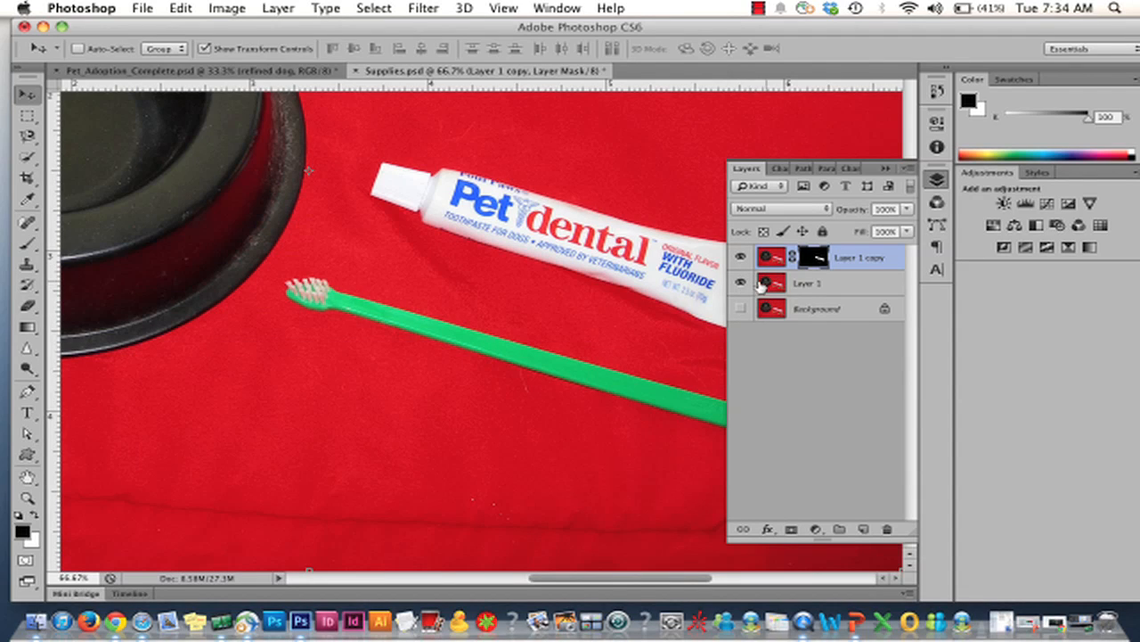
- Rename the Layer 1 copy layer as "toothpaste"
click(806, 283)
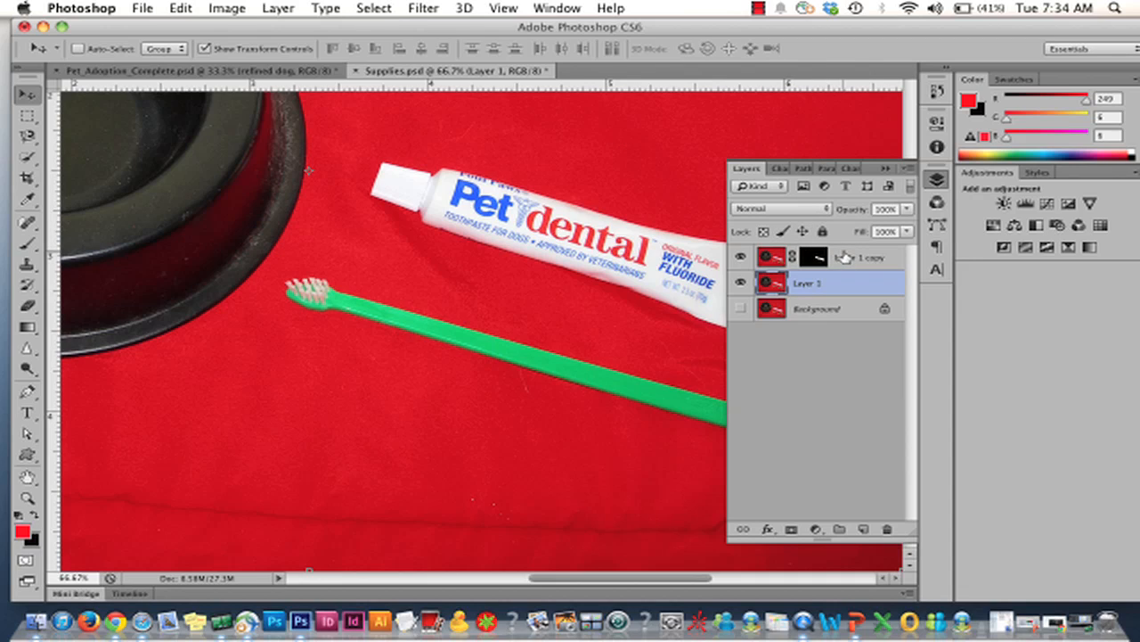
double_click(843, 256)
text(too)
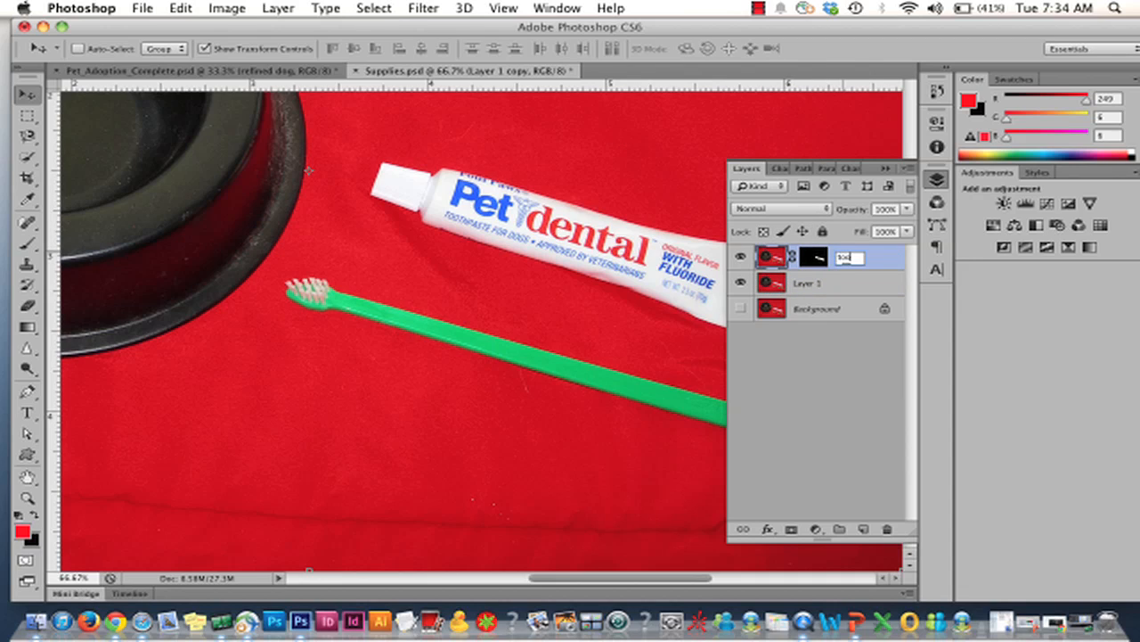
text(thpaste)
key(Return)
- Load the saved toothbrush selection and apply it as a layer mask on Layer 1
click(809, 285)
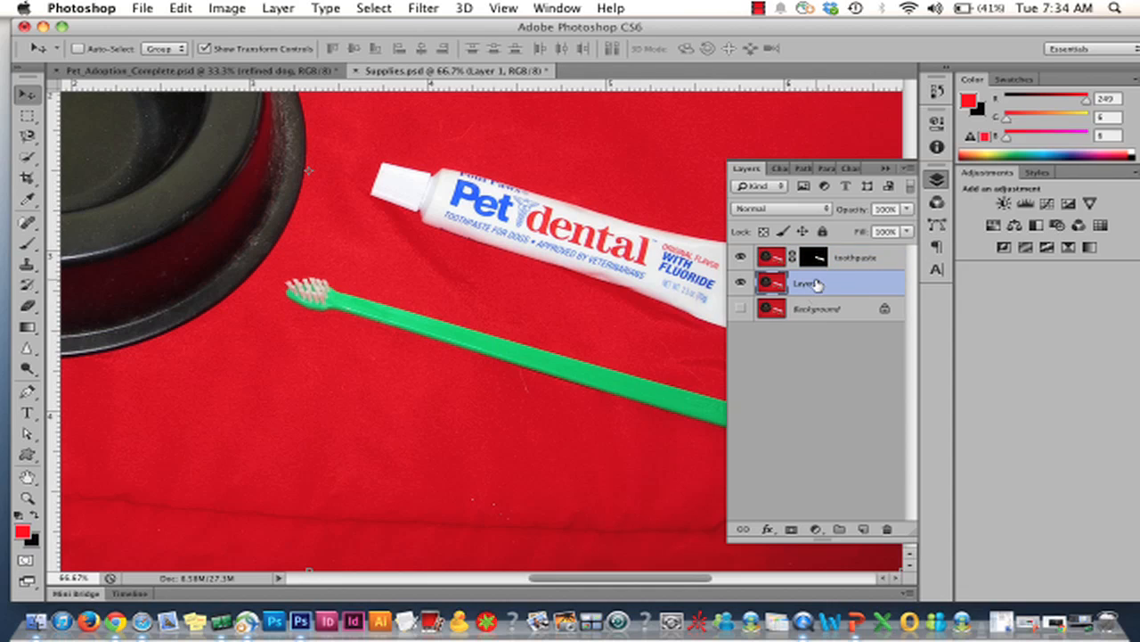
click(375, 8)
click(395, 350)
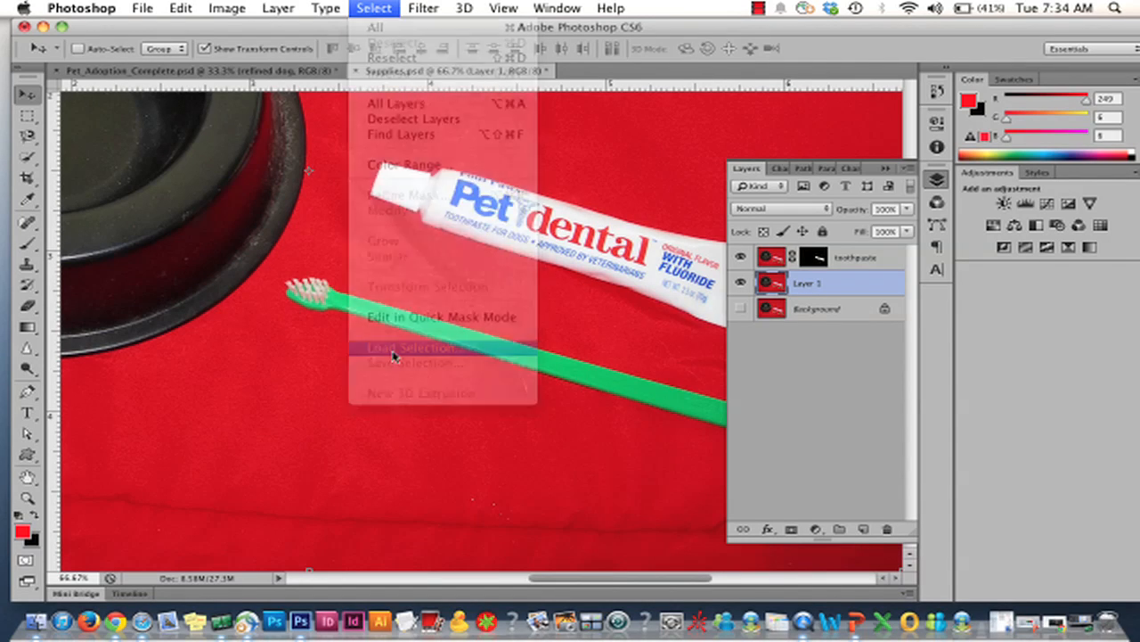
click(498, 251)
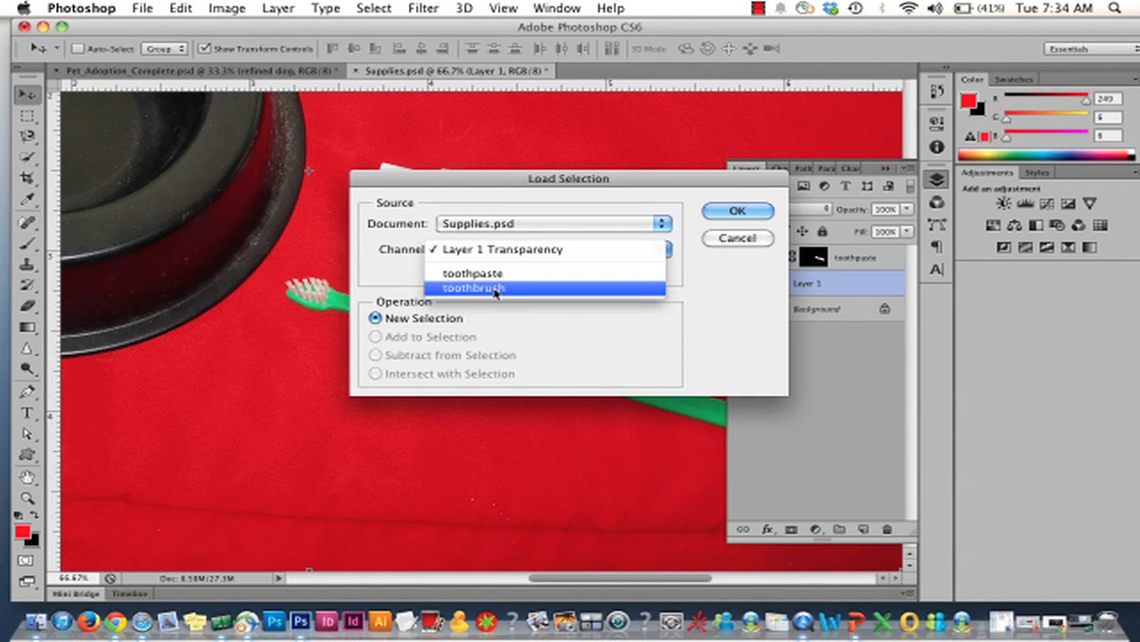
click(496, 288)
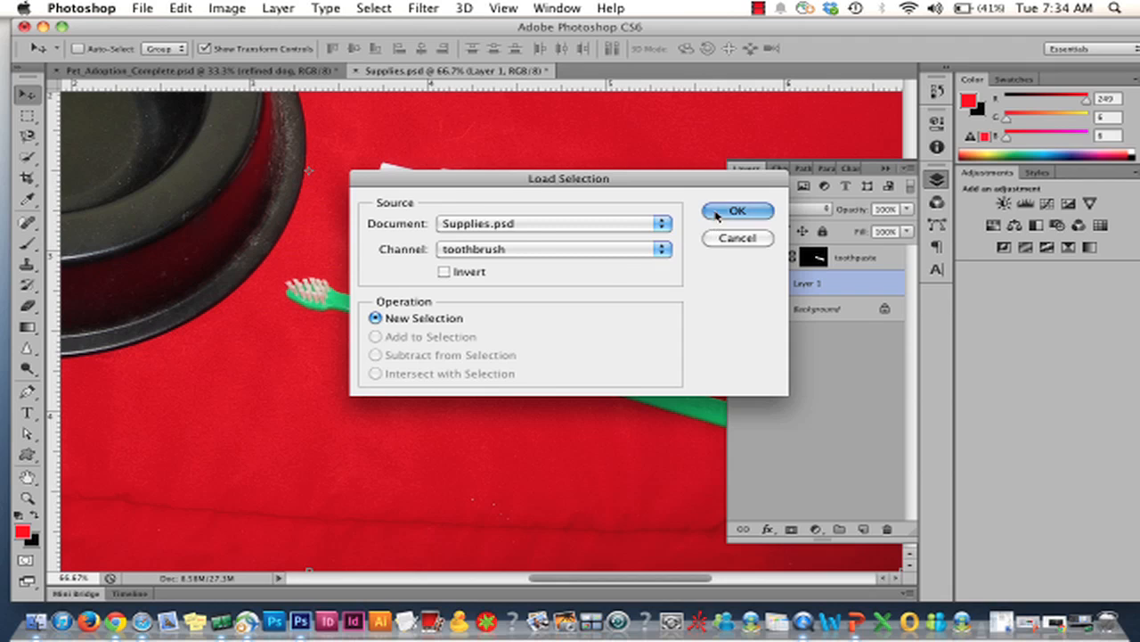
click(736, 212)
mouse_move(804, 285)
mouse_down()
mouse_move(764, 379)
mouse_move(798, 285)
mouse_up()
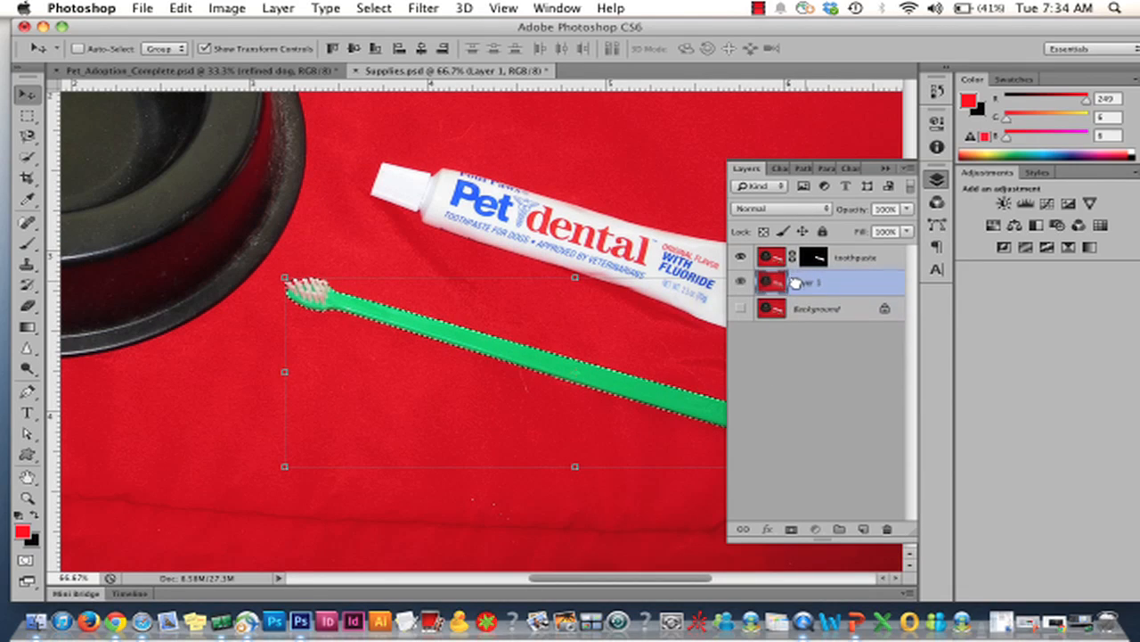
click(791, 530)
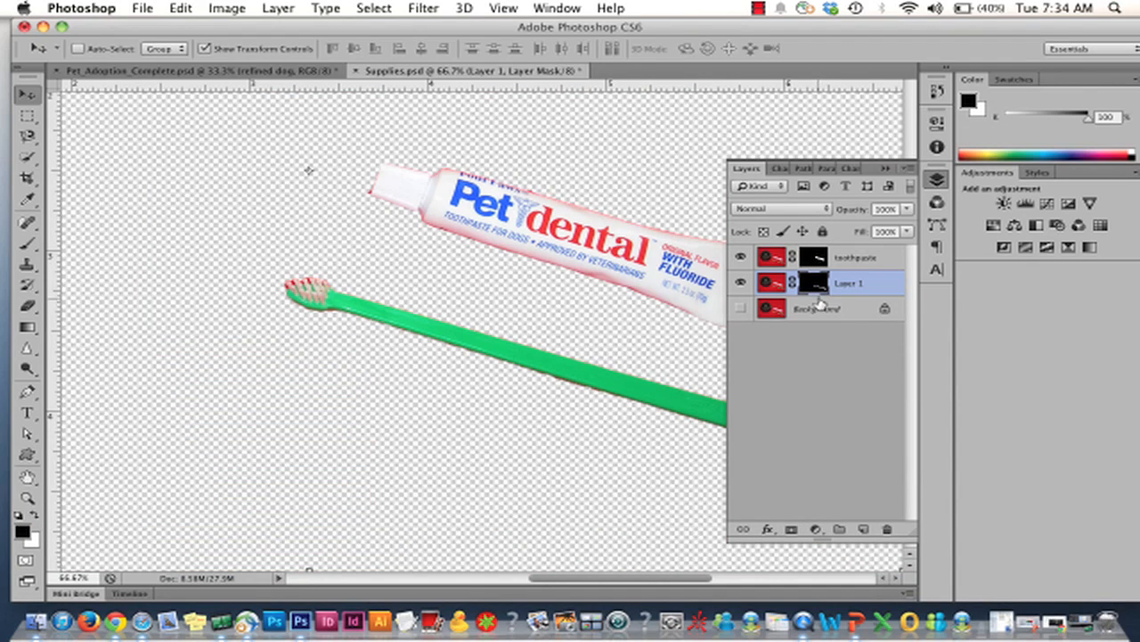
- Rename the masked Layer 1 as "toothbrush"
double_click(847, 284)
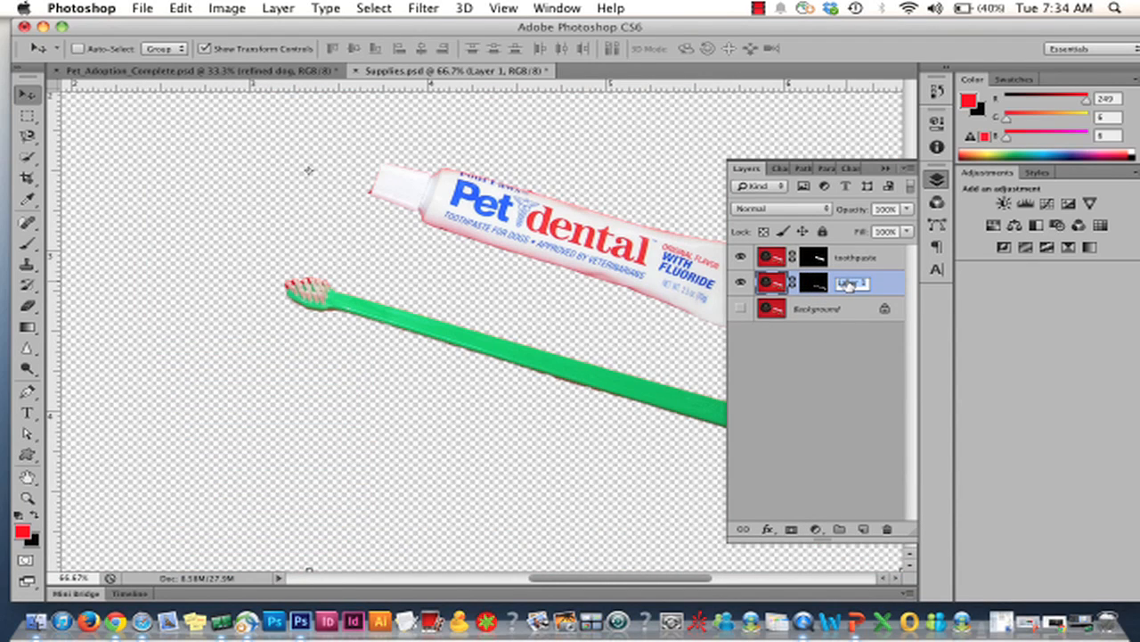
text(toothbrush)
key(Return)
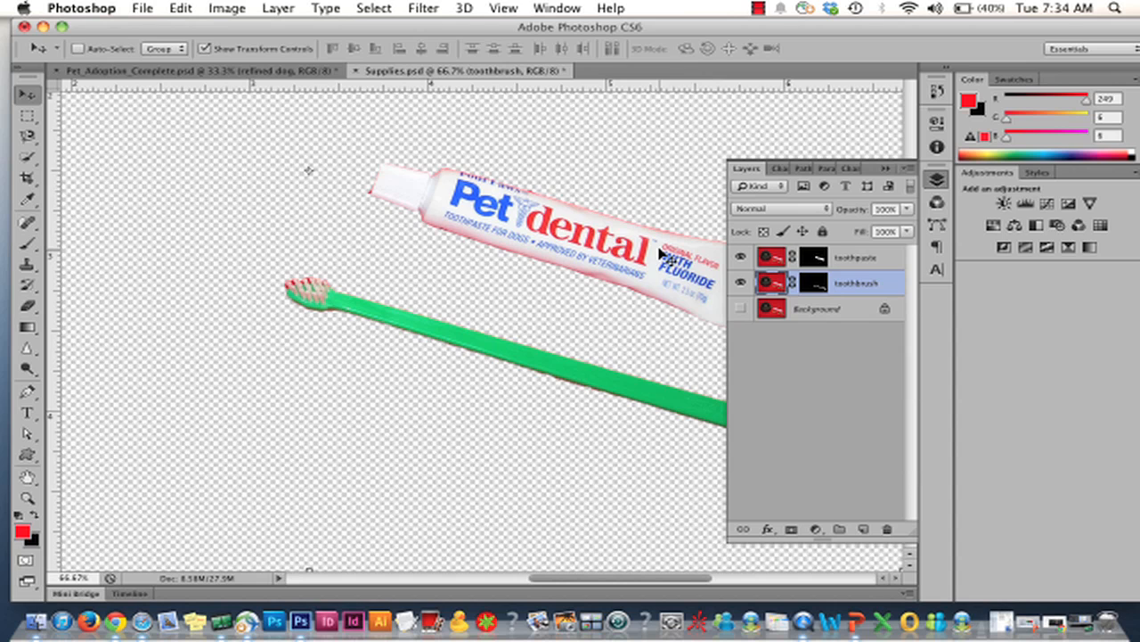
- Toggle the Background layer's visibility to inspect the masked toothpaste and toothbrush, leaving the layer shown
click(739, 308)
click(739, 307)
click(738, 307)
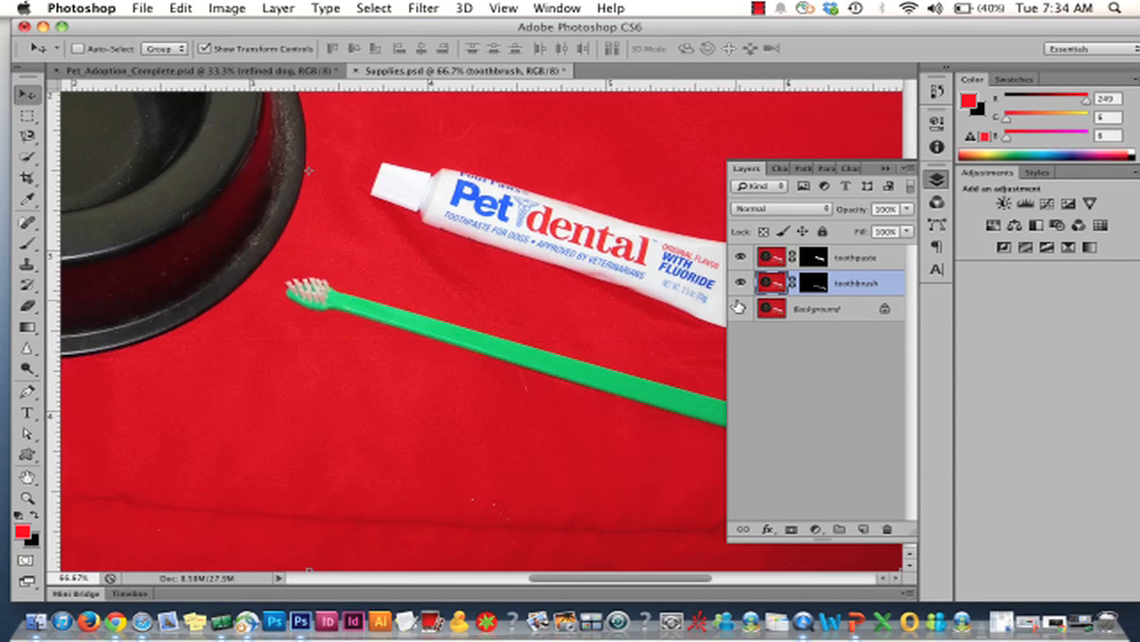
click(738, 307)
click(738, 308)
- Tile the two open documents vertically so Pet_Adoption_Complete.psd and Supplies.psd are side by side
click(502, 8)
mouse_move(558, 10)
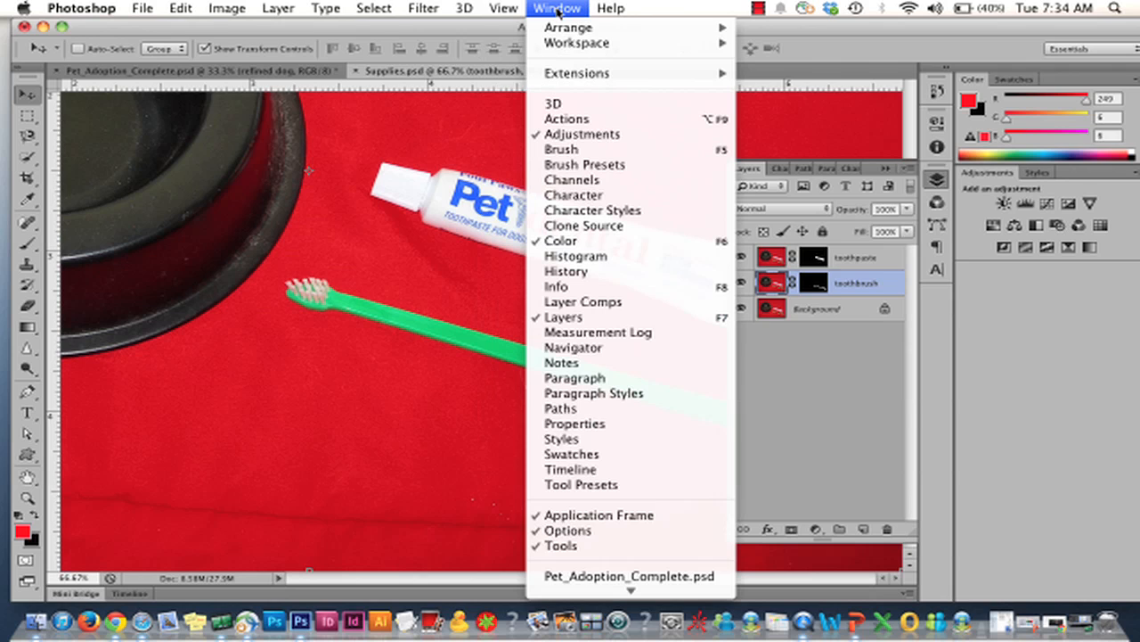
mouse_move(568, 34)
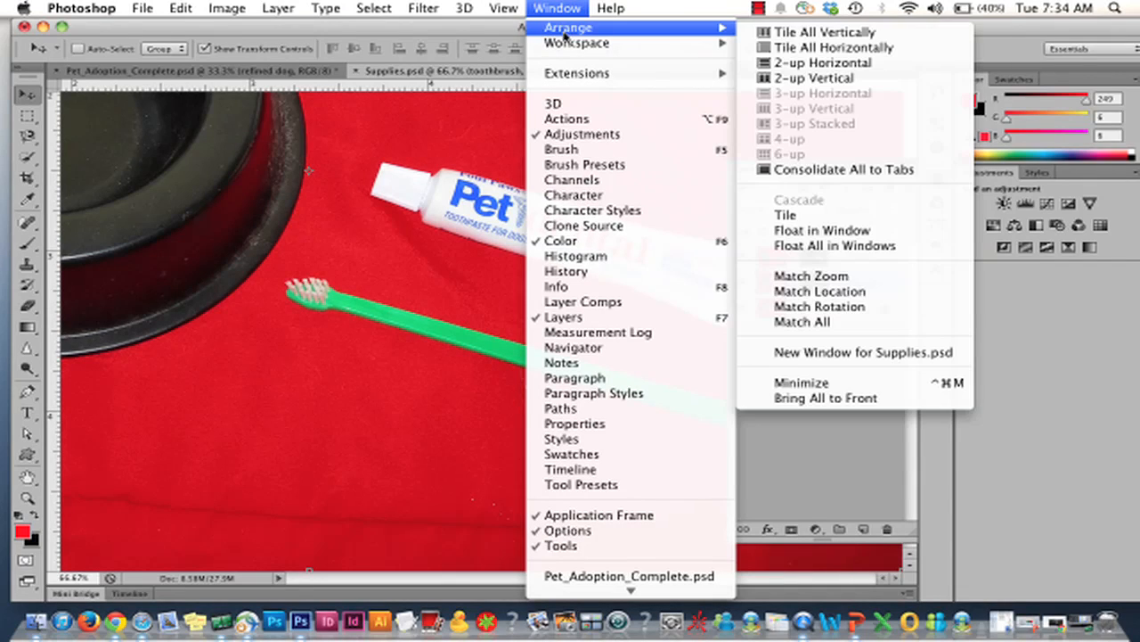
click(804, 36)
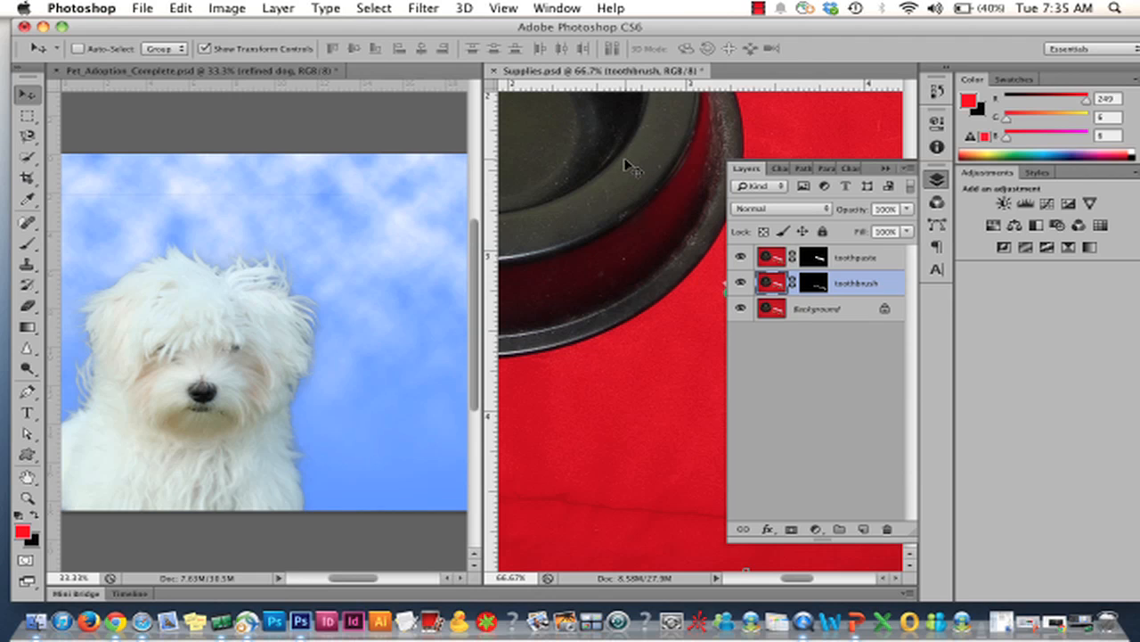
- Copy the masked toothpaste layer from Supplies.psd into the dog image Pet_Adoption_Complete.psd
key(super+minus)
key(super+minus)
key(super+minus)
key(super+minus)
key(super+minus)
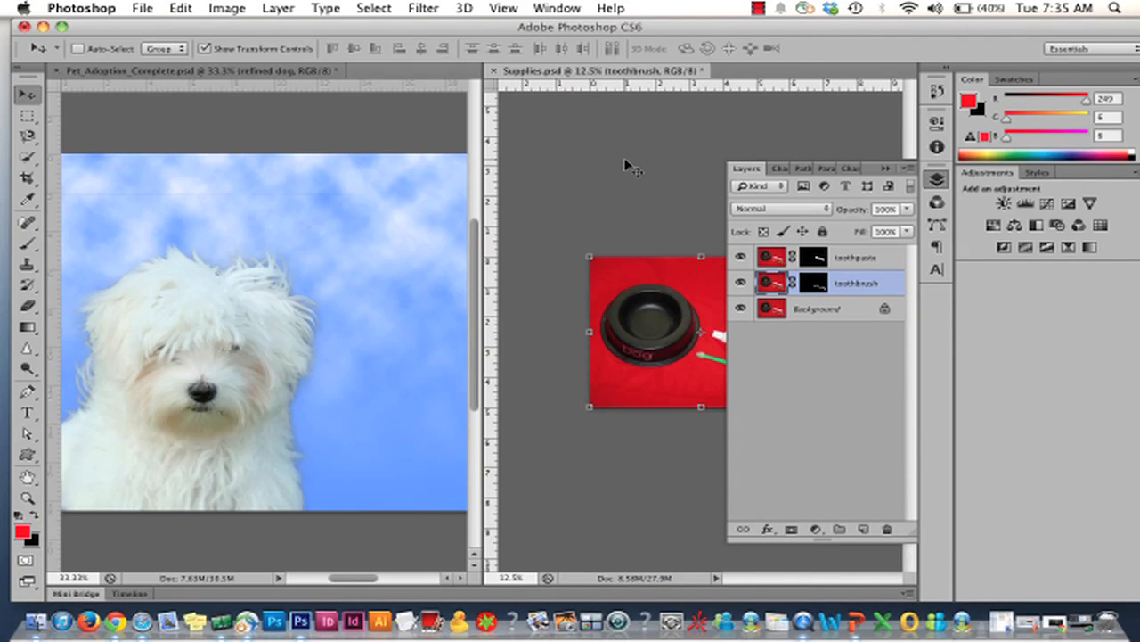
key(super+plus)
key(super+plus)
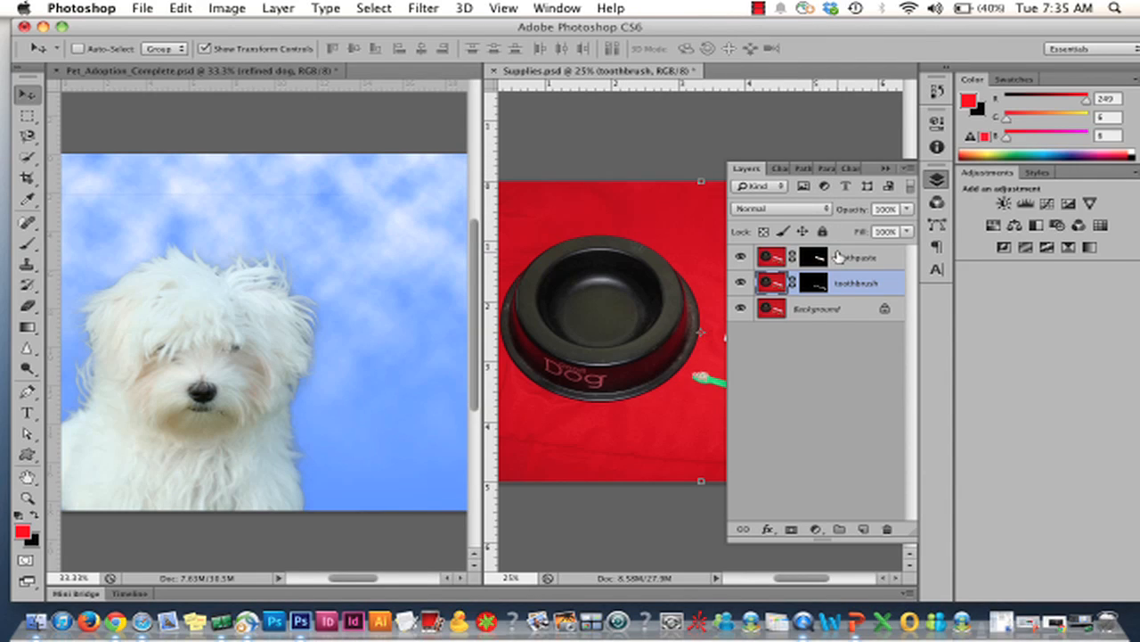
drag(838, 256, 443, 259)
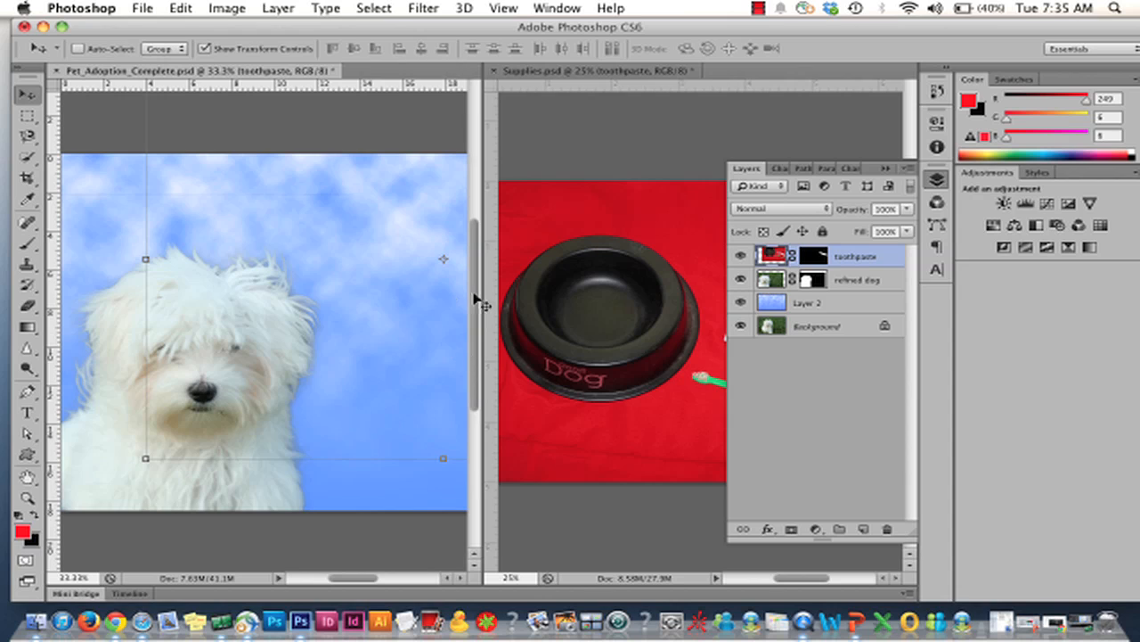
- Copy the masked toothbrush layer from Supplies.psd into Pet_Adoption_Complete.psd
click(854, 285)
click(570, 239)
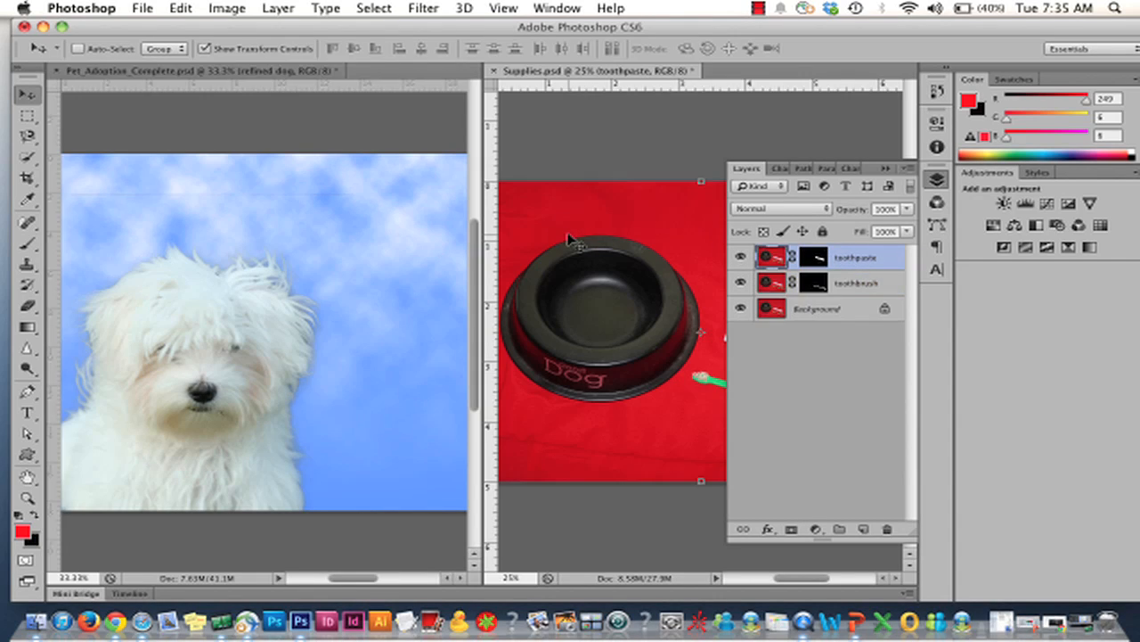
click(859, 284)
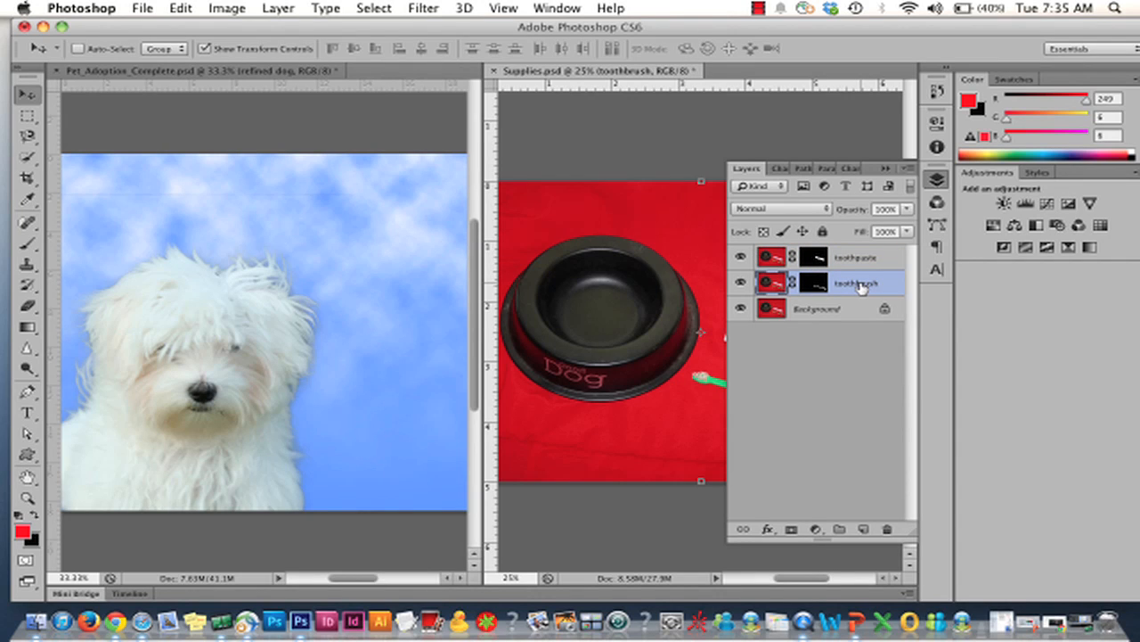
drag(859, 285, 419, 333)
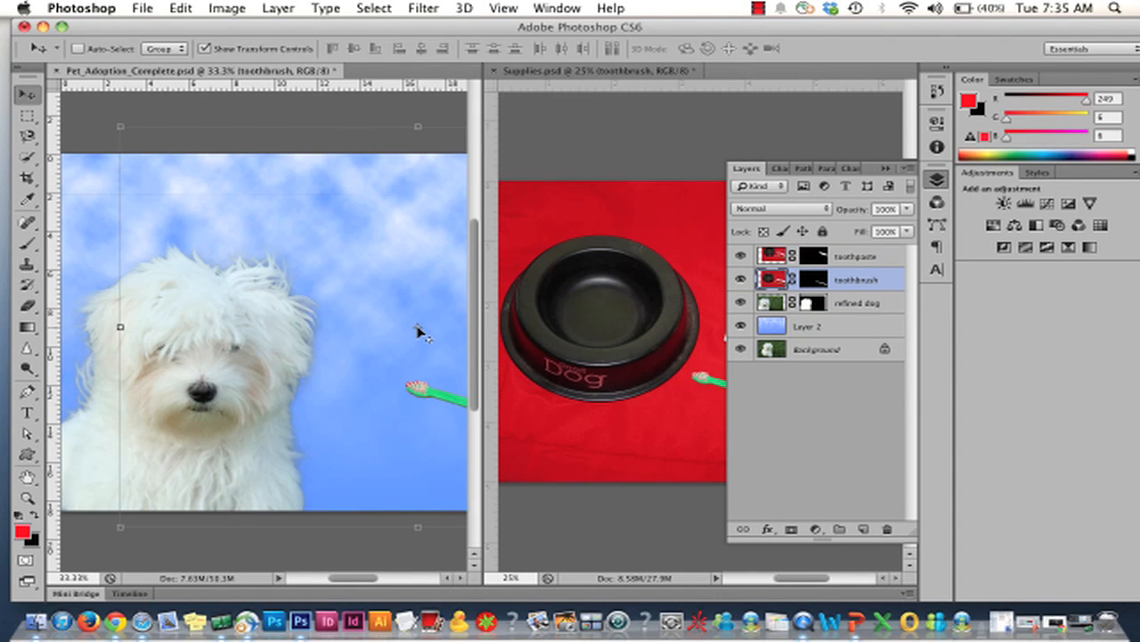
- Close Supplies.psd and save its changes
click(533, 193)
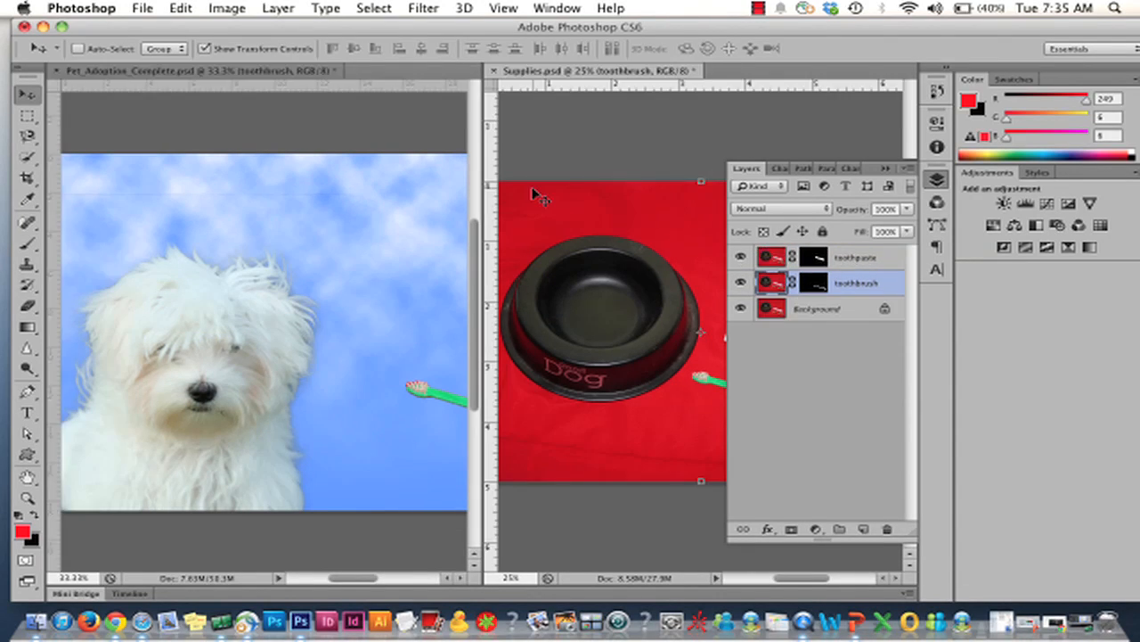
click(417, 205)
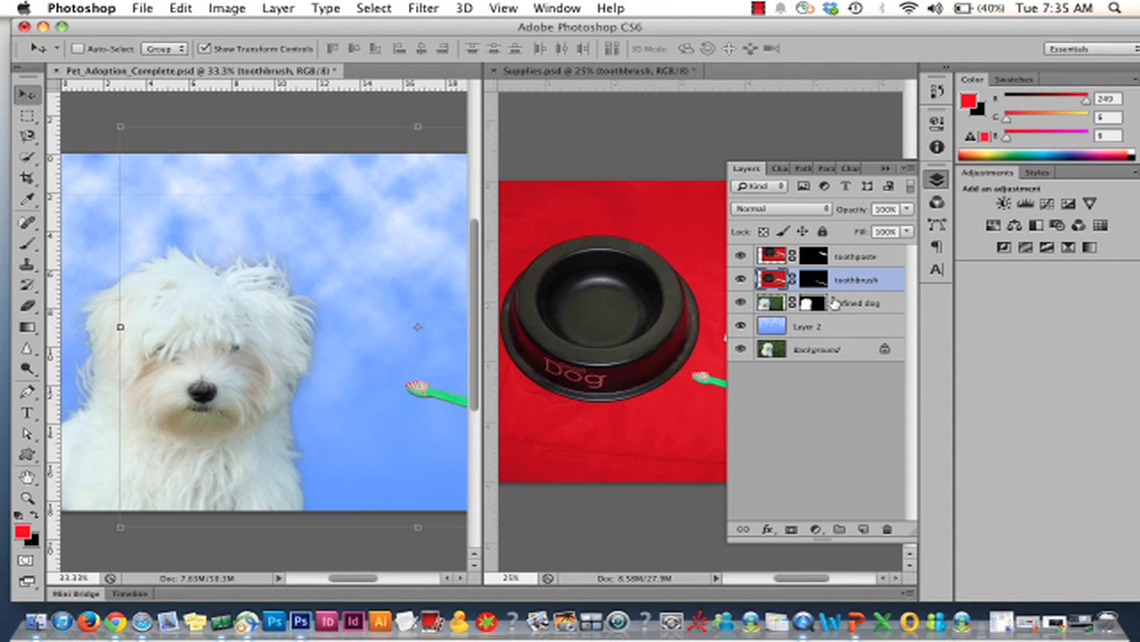
click(620, 189)
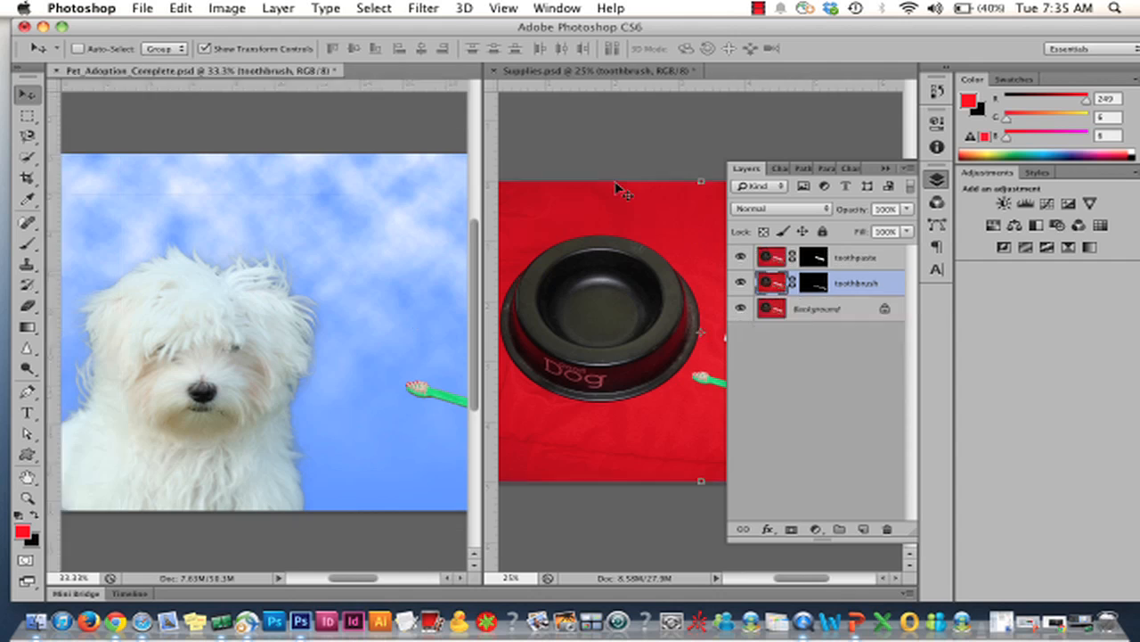
click(495, 71)
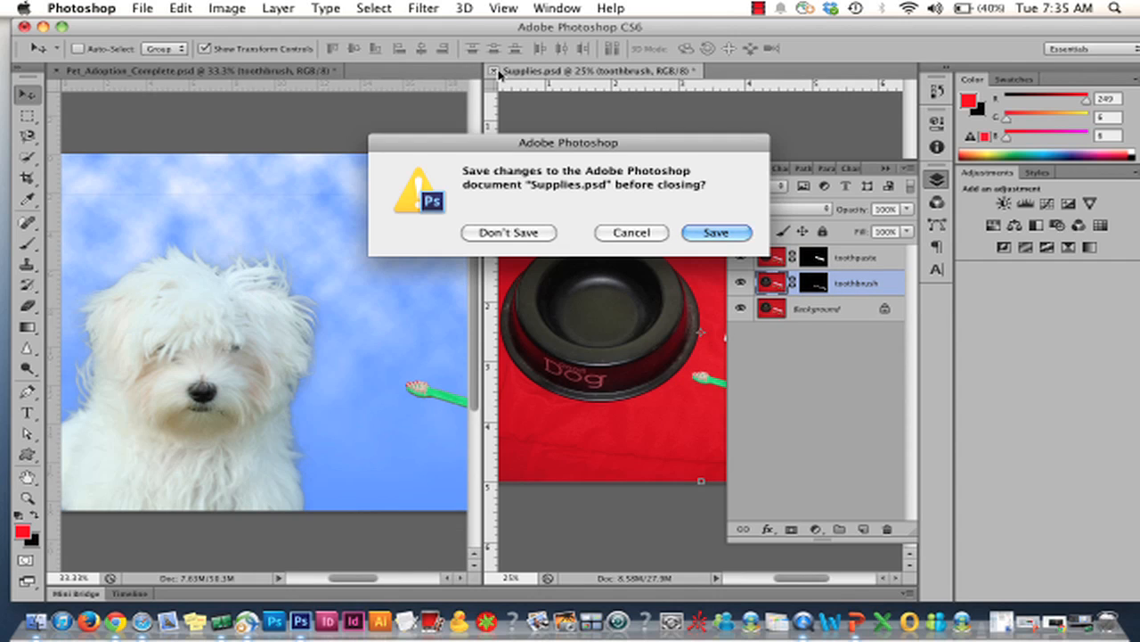
click(739, 239)
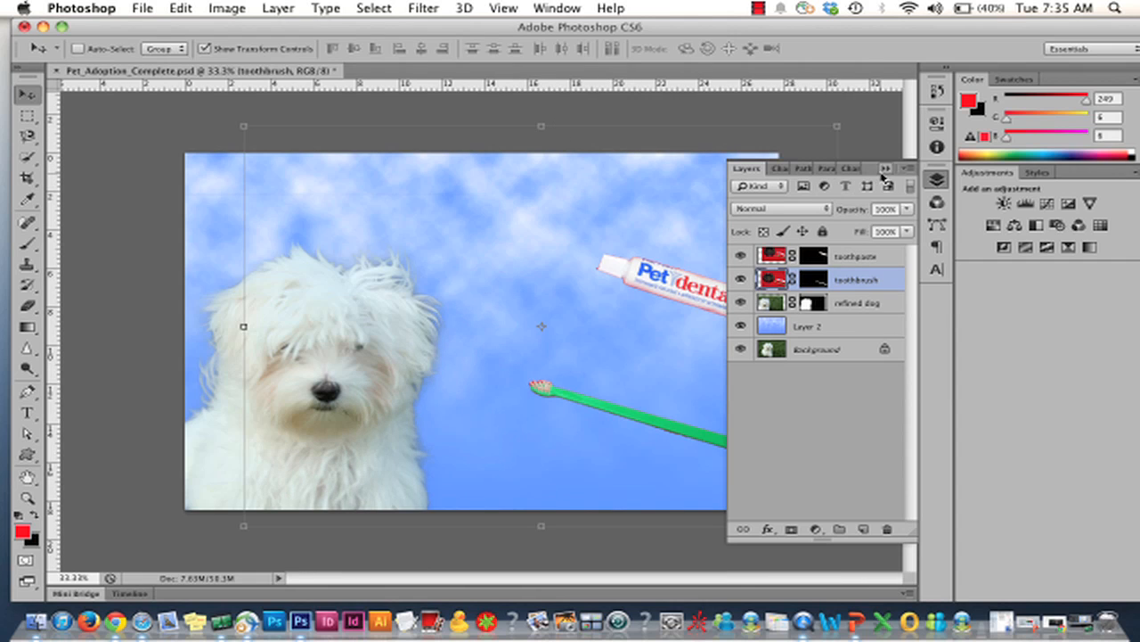
- Move the toothbrush and the toothpaste closer to the dog, with the toothpaste tube just above the toothbrush
click(884, 170)
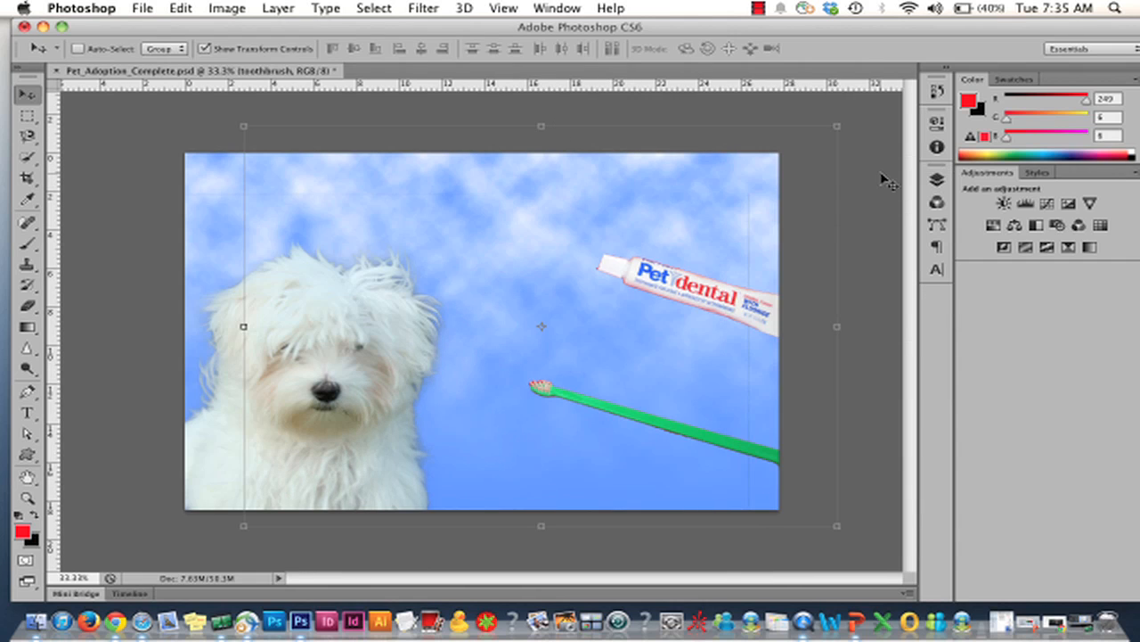
click(937, 180)
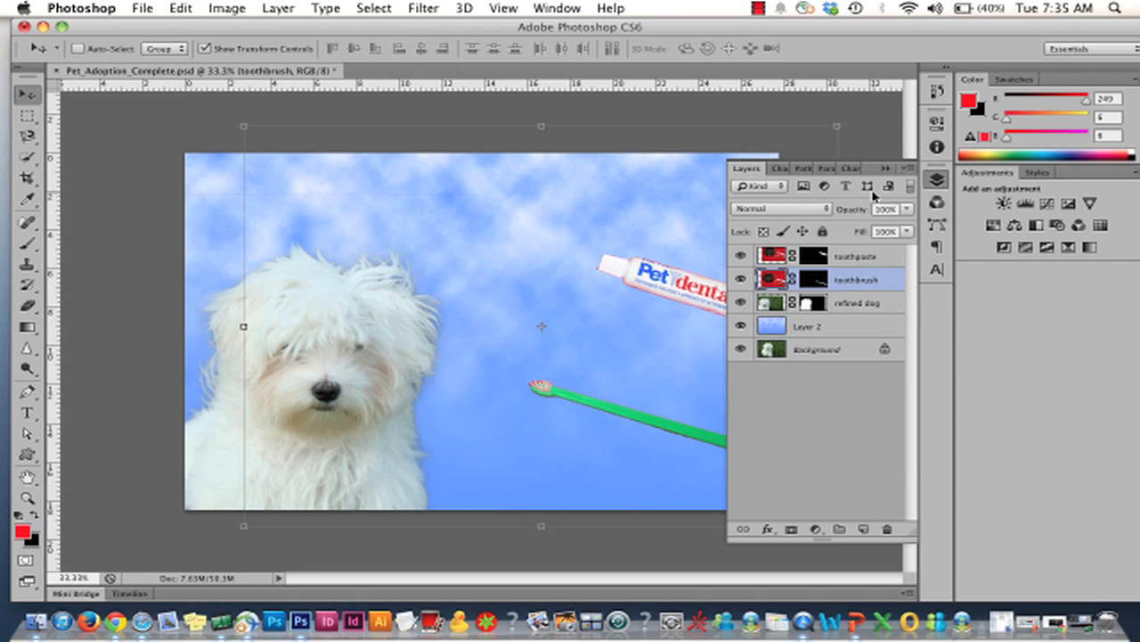
drag(638, 297, 580, 316)
click(857, 255)
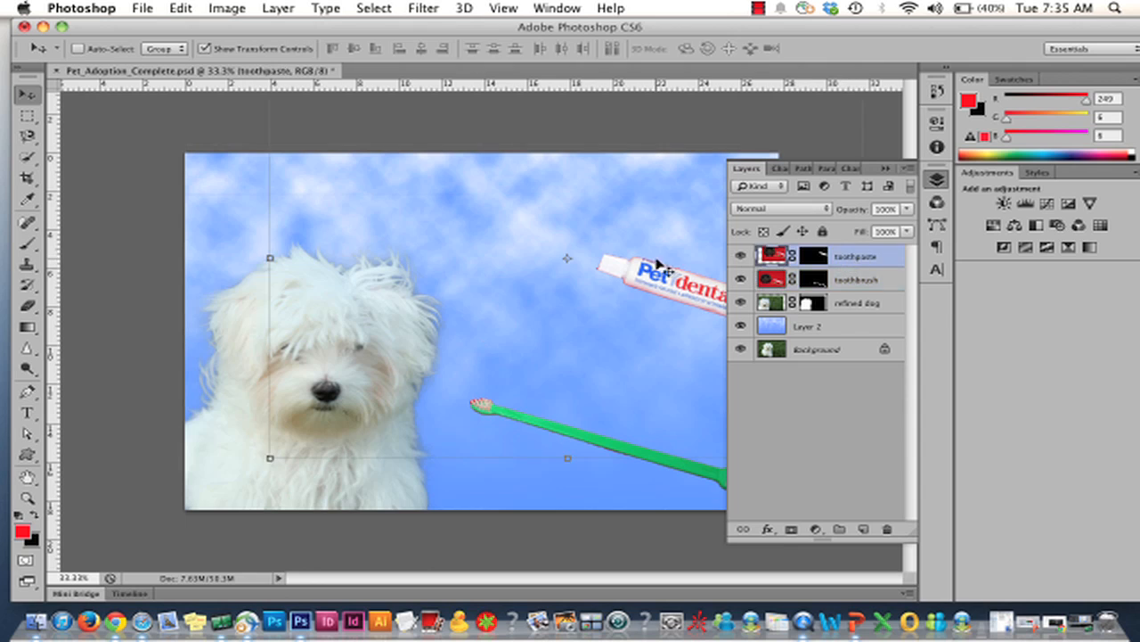
drag(642, 284, 556, 355)
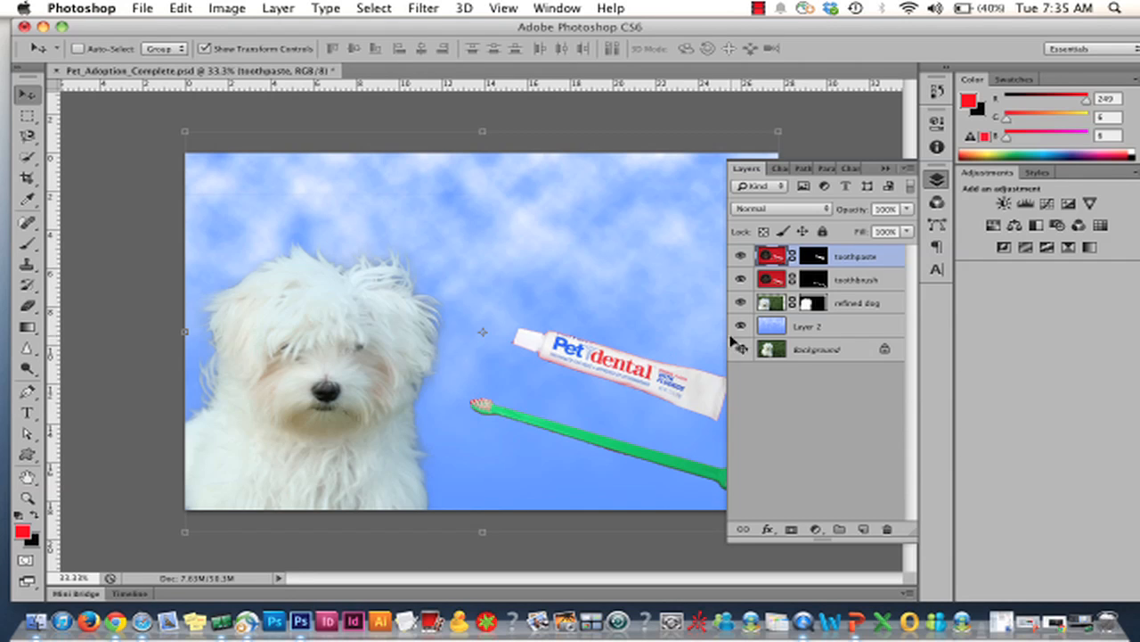
- Set up a soft 15 px brush for painting in black on the toothpaste layer's mask
key(super+plus)
key(super+plus)
key(super+plus)
key(super+plus)
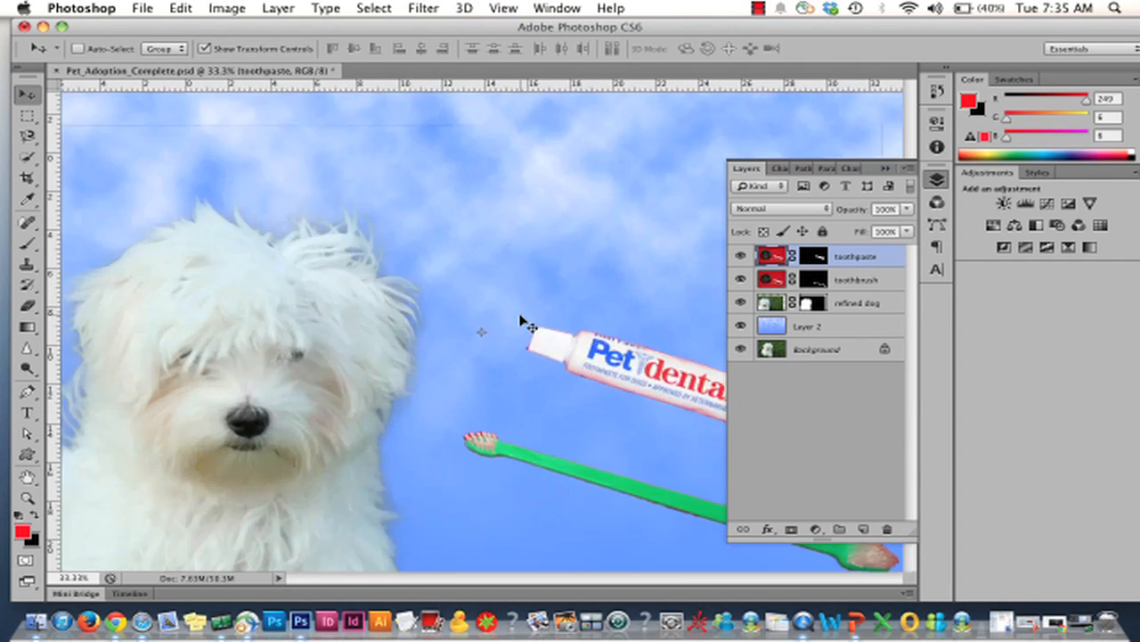
scroll(526, 325, left, 3)
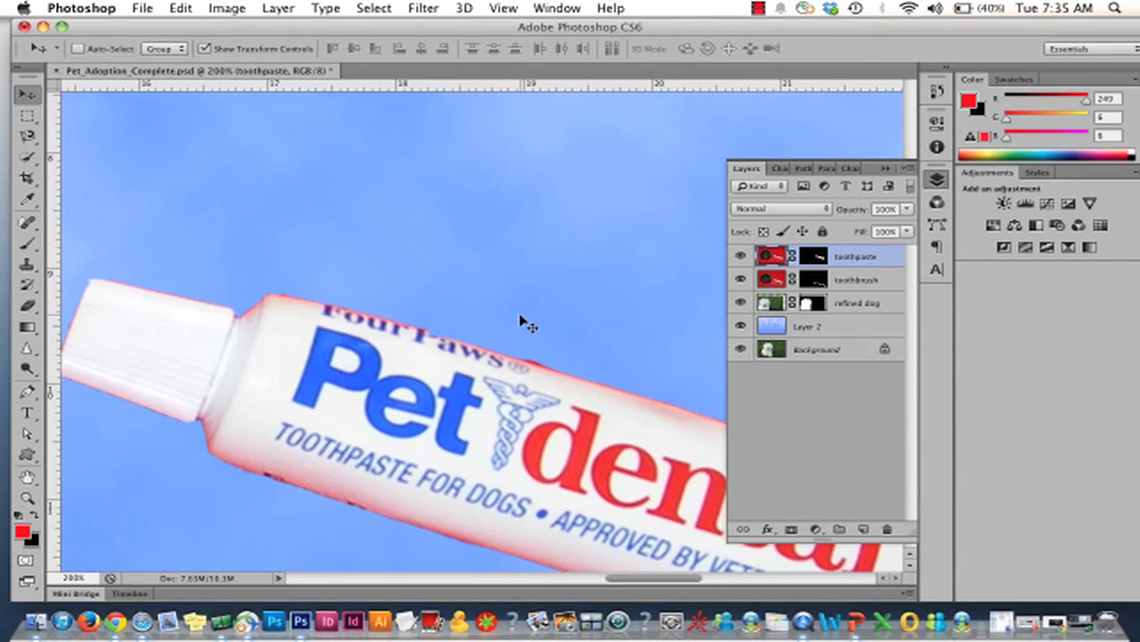
scroll(526, 326, left, 1)
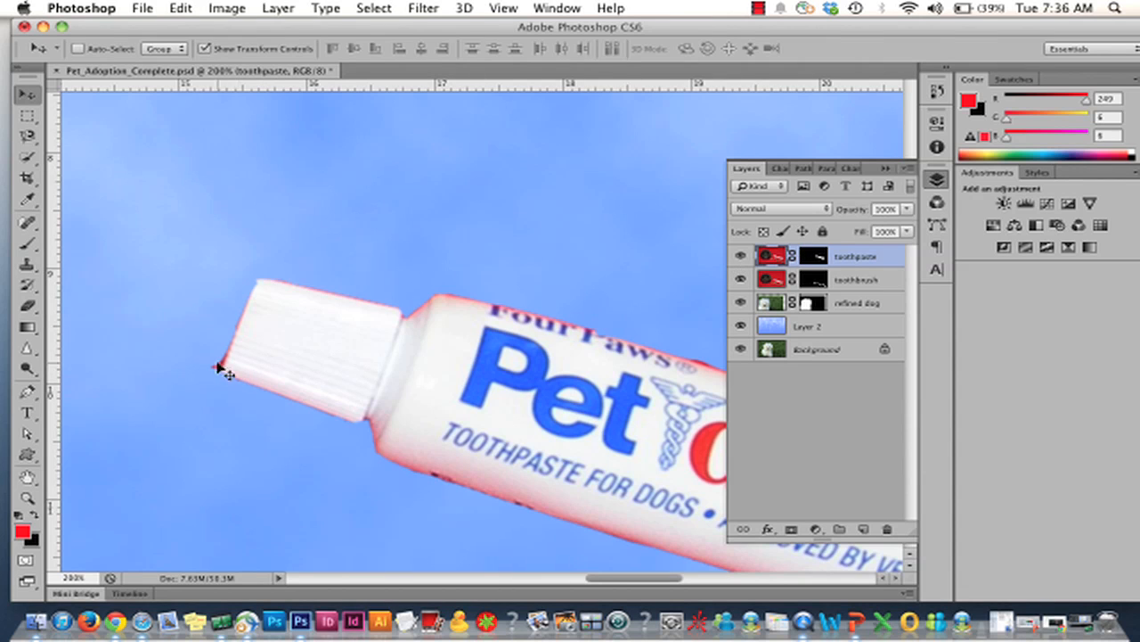
click(811, 256)
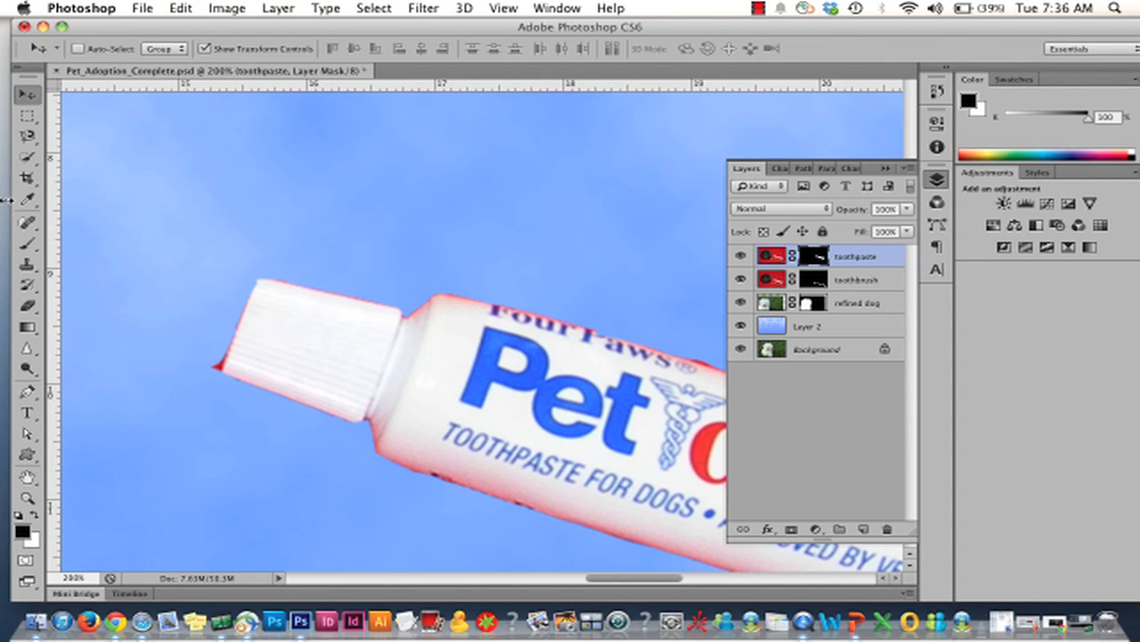
key(b)
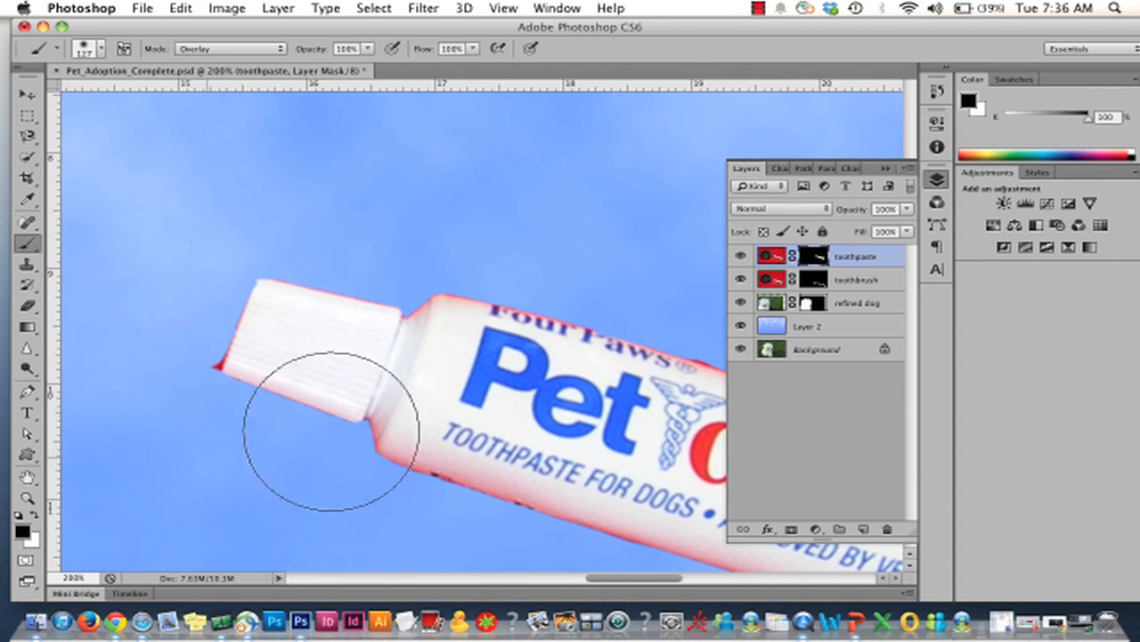
key(bracketleft)
key(bracketleft)
key(bracketleft)
key(bracketleft)
key(bracketleft)
key(bracketleft)
key(bracketleft)
key(bracketleft)
key(bracketleft)
key(bracketleft)
key(bracketleft)
key(bracketleft)
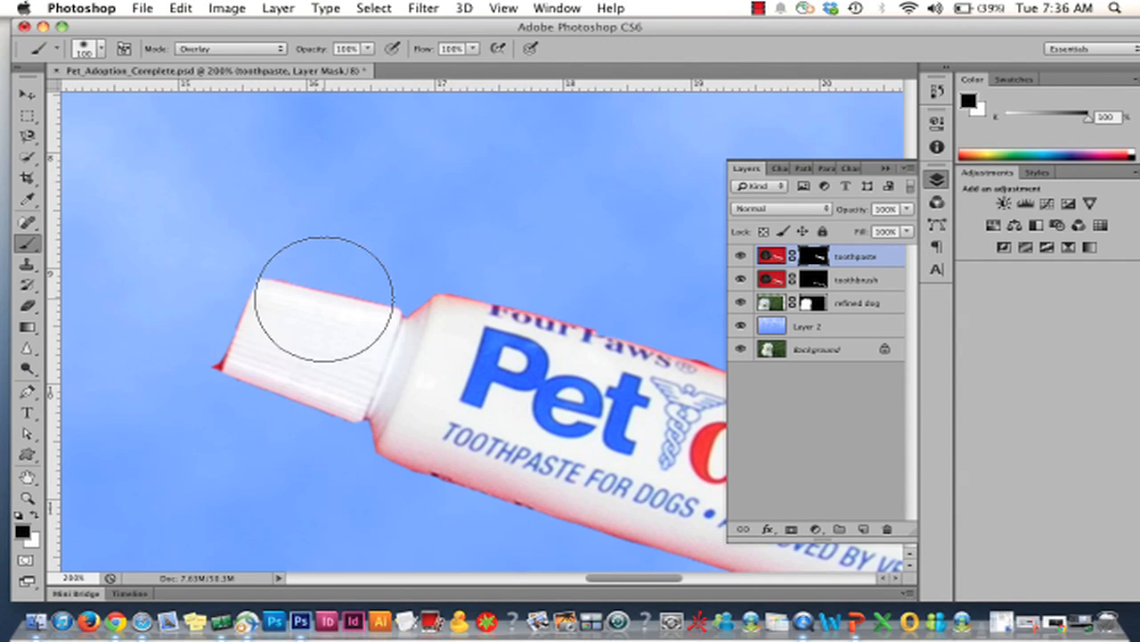
key(bracketleft)
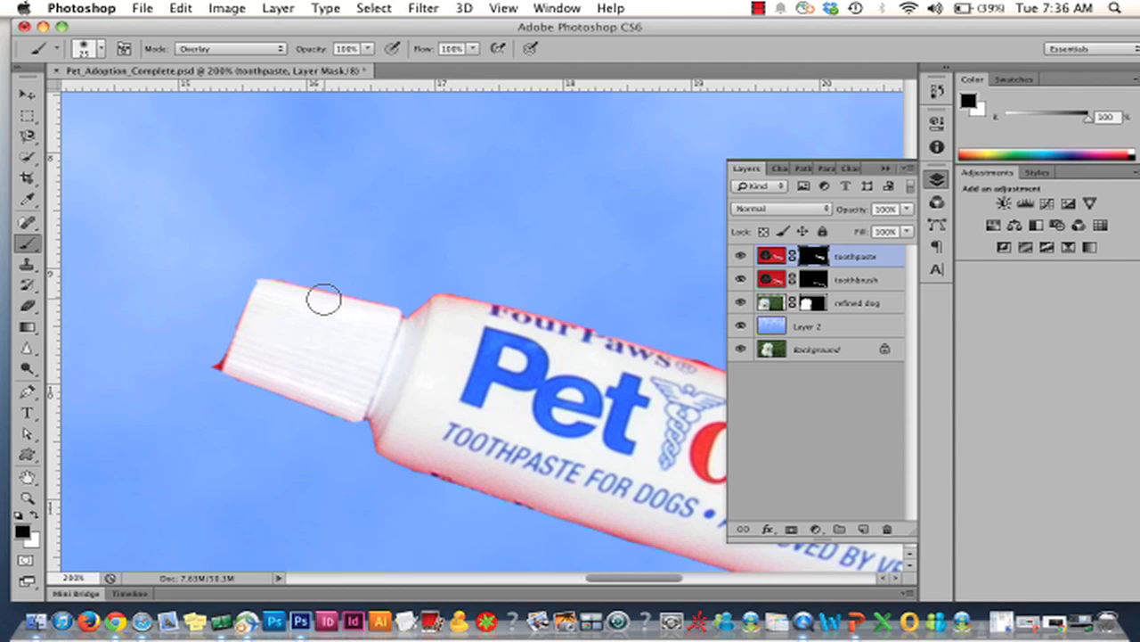
key(bracketleft)
click(103, 49)
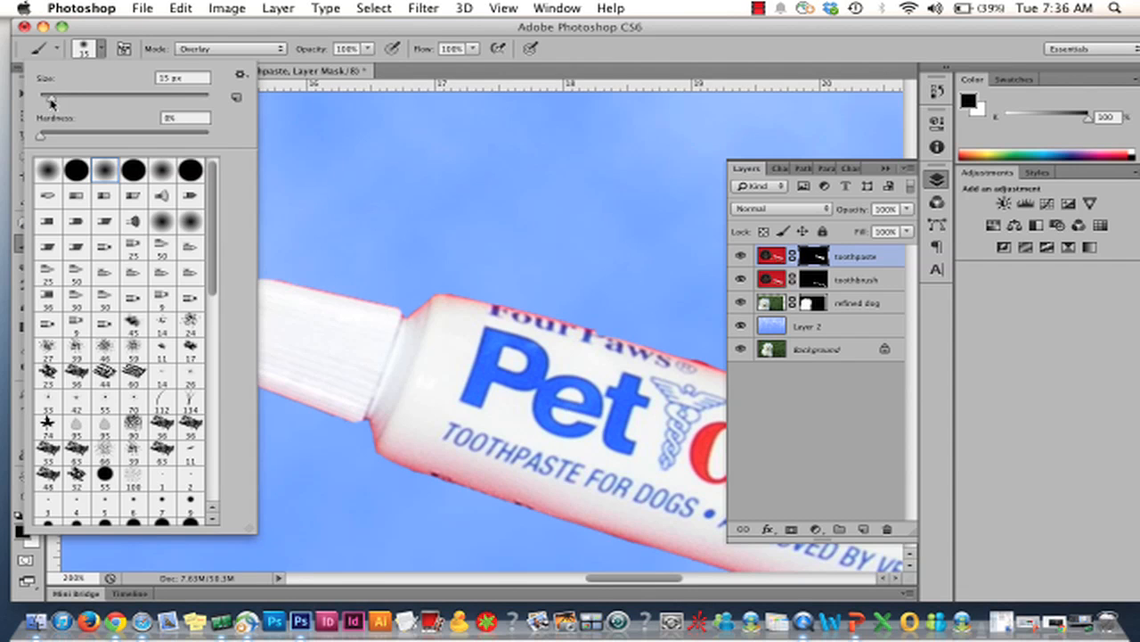
mouse_move(51, 103)
mouse_down()
mouse_move(77, 106)
mouse_move(51, 106)
mouse_up()
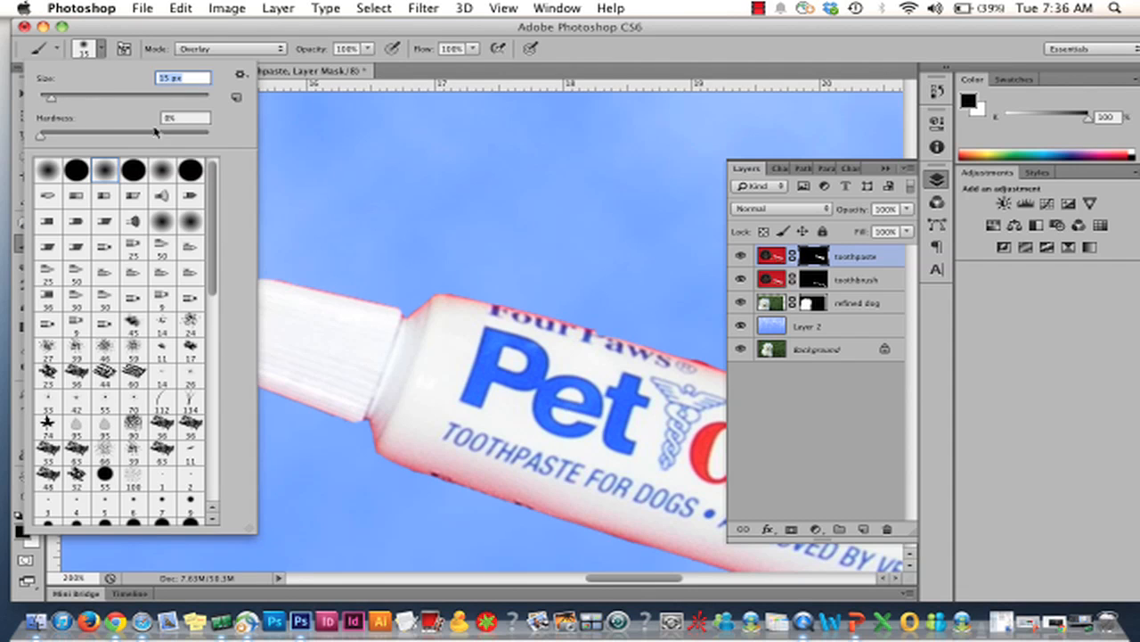
click(345, 191)
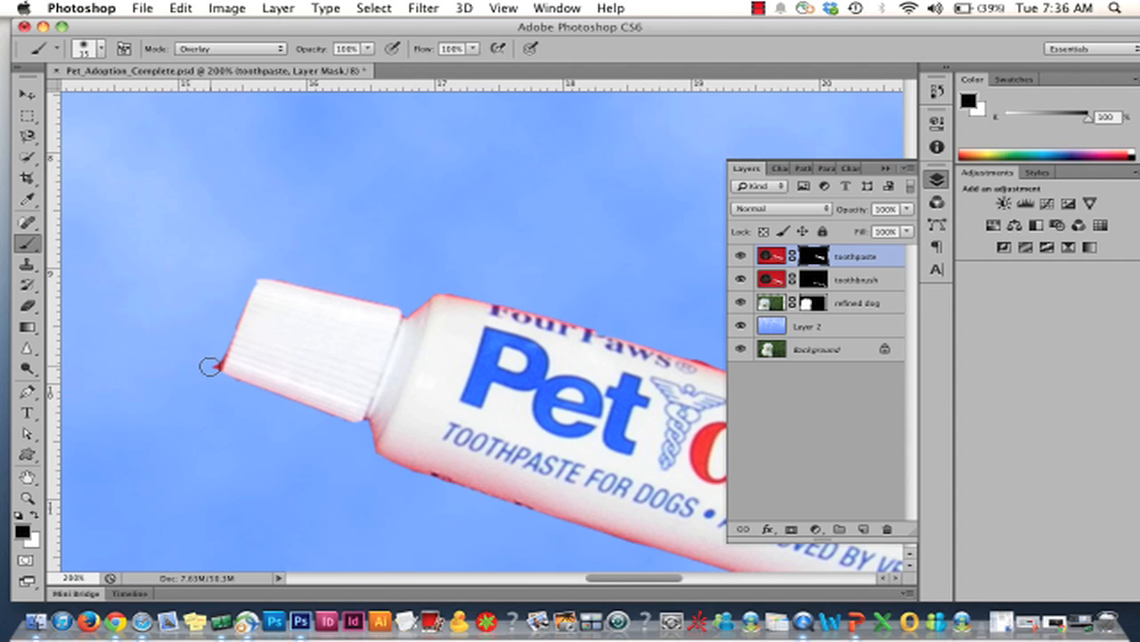
- Set the brush mode to Normal and mask out the red corner at the end of the toothpaste cap
click(249, 50)
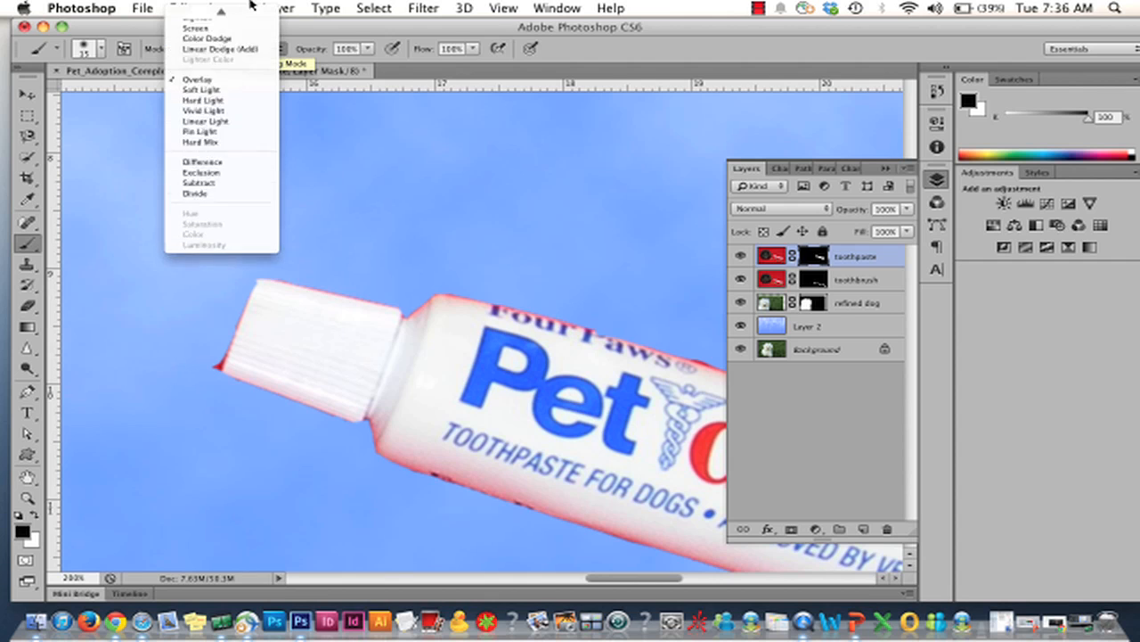
click(239, 14)
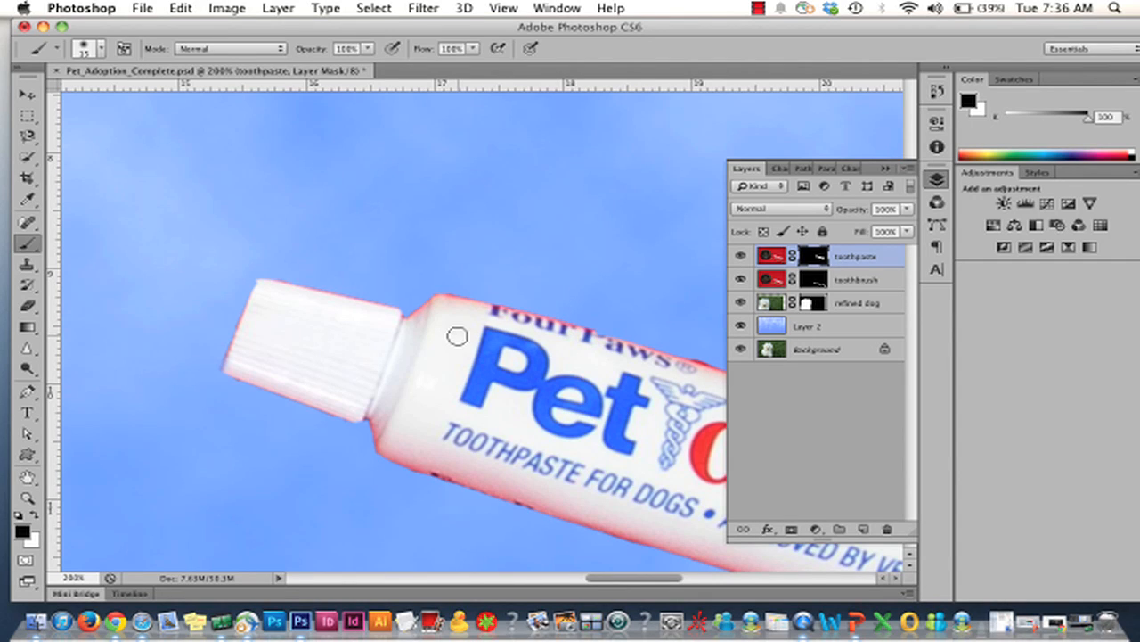
click(766, 9)
click(780, 43)
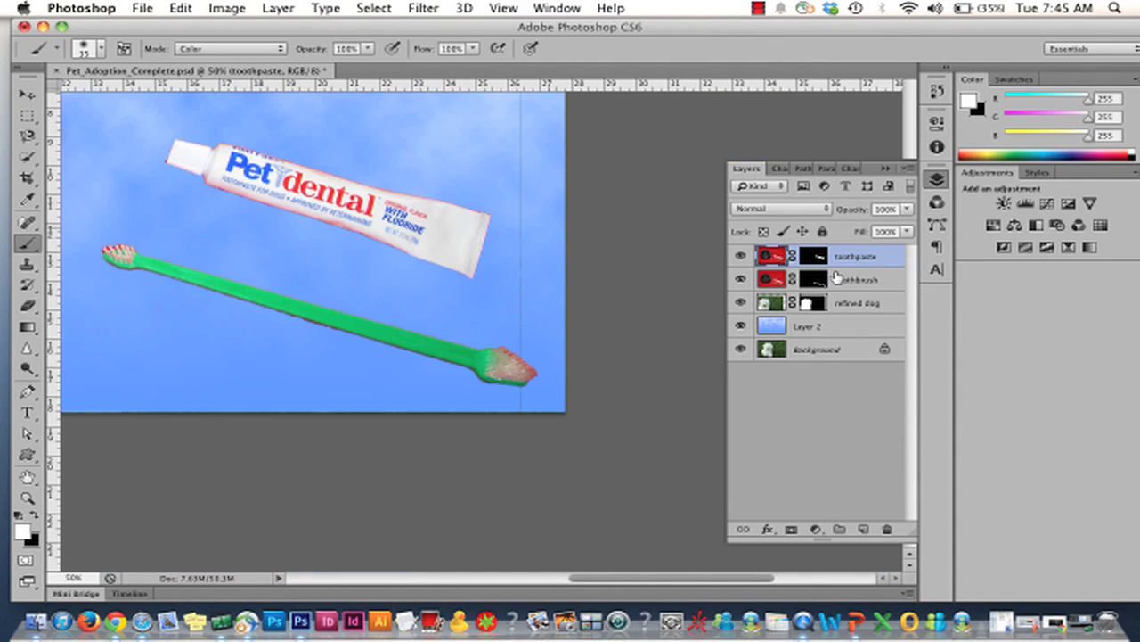
- Open Refine Mask for the toothbrush layer's mask and move the dialog clear of the toothpaste and toothbrush
click(895, 282)
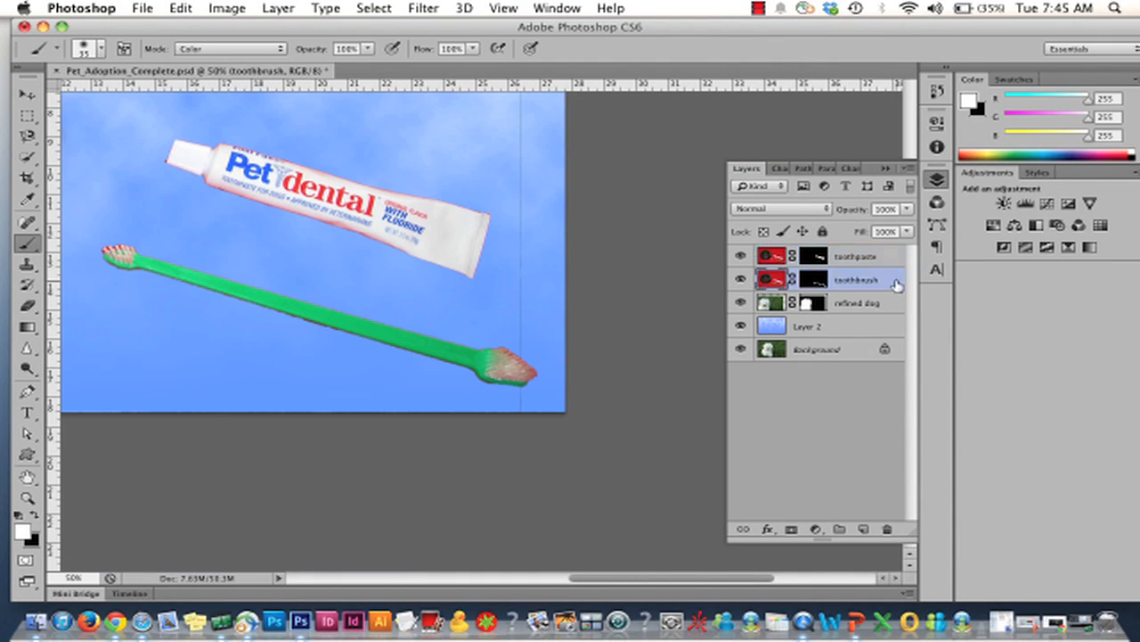
click(813, 281)
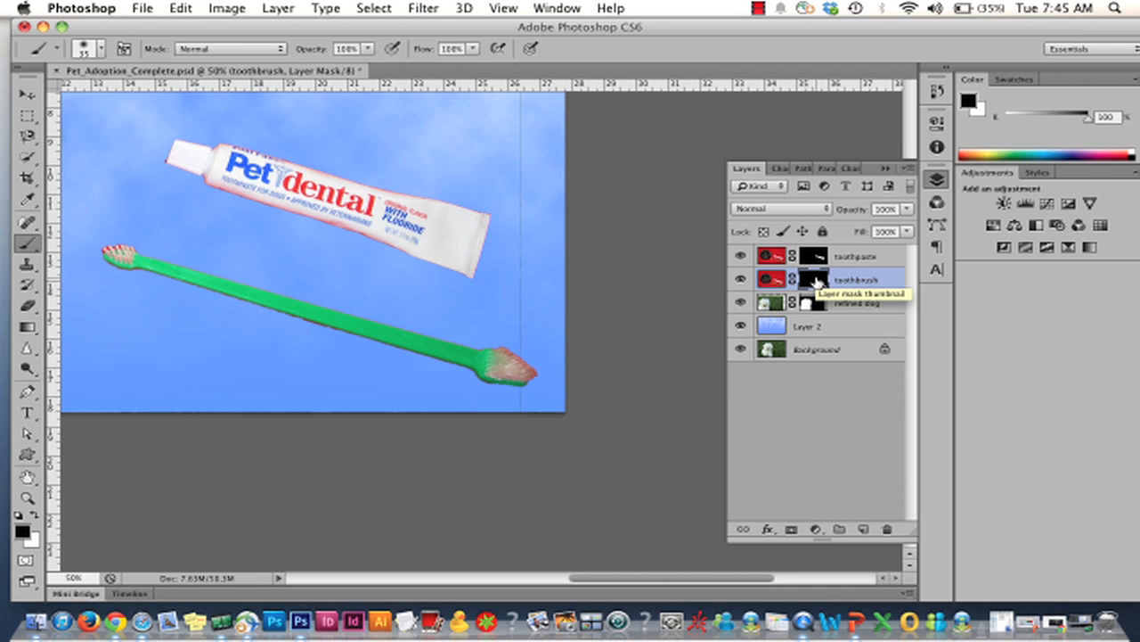
click(371, 8)
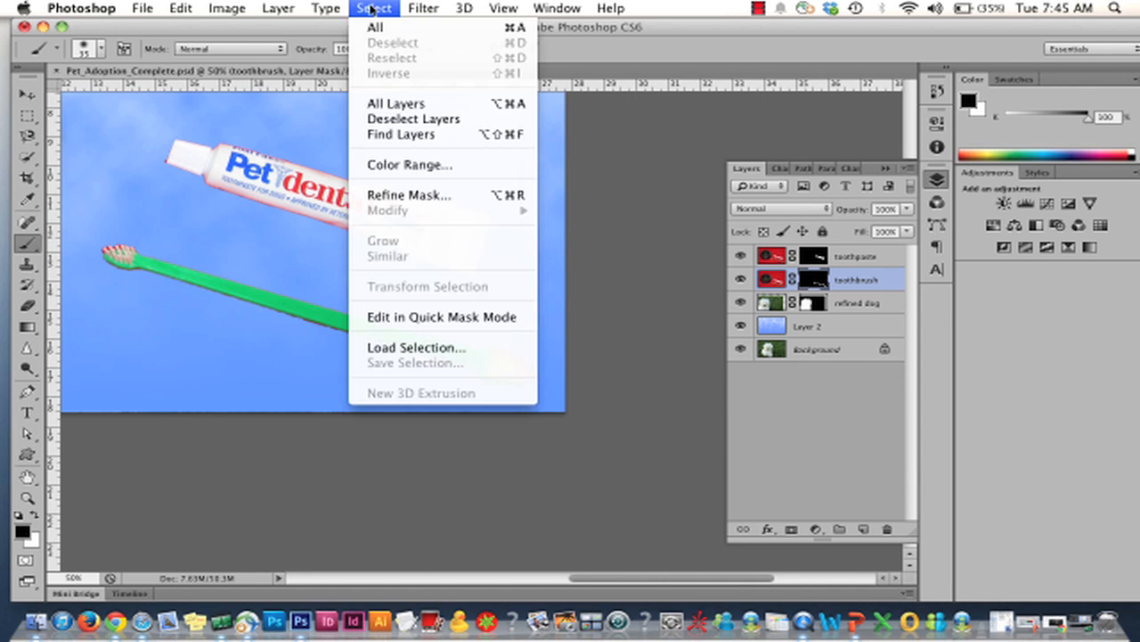
click(823, 283)
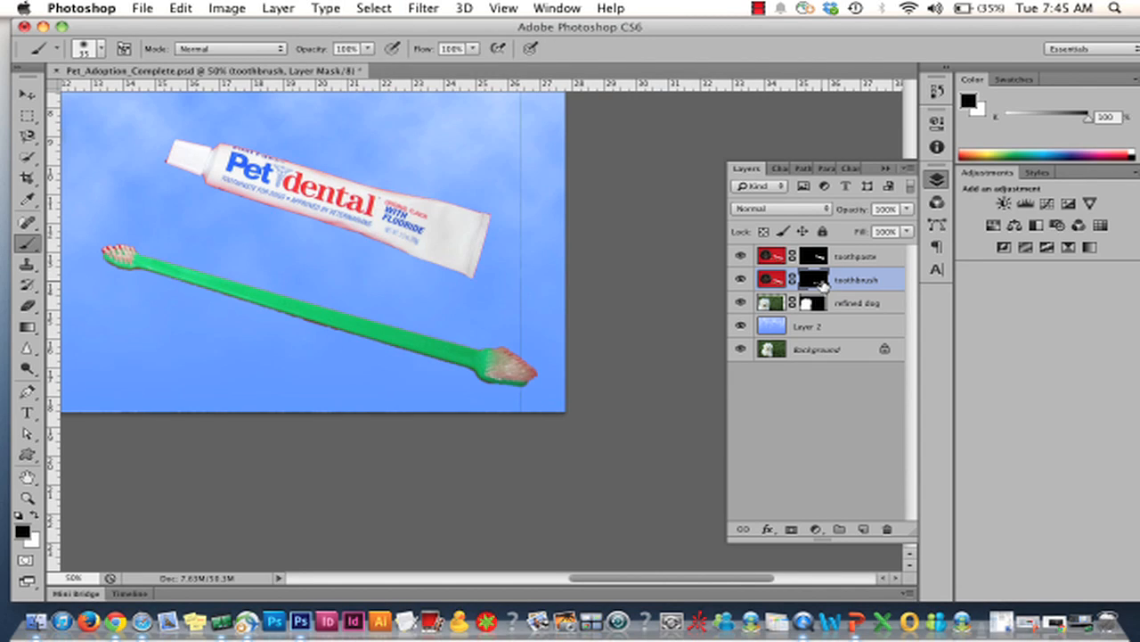
right_click(821, 283)
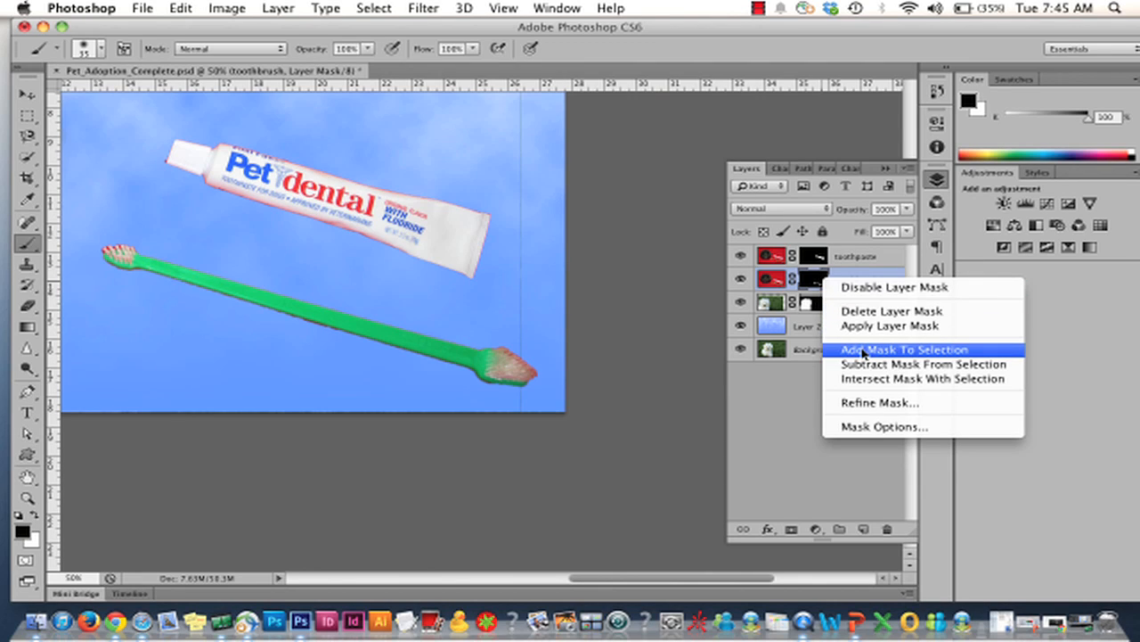
click(882, 402)
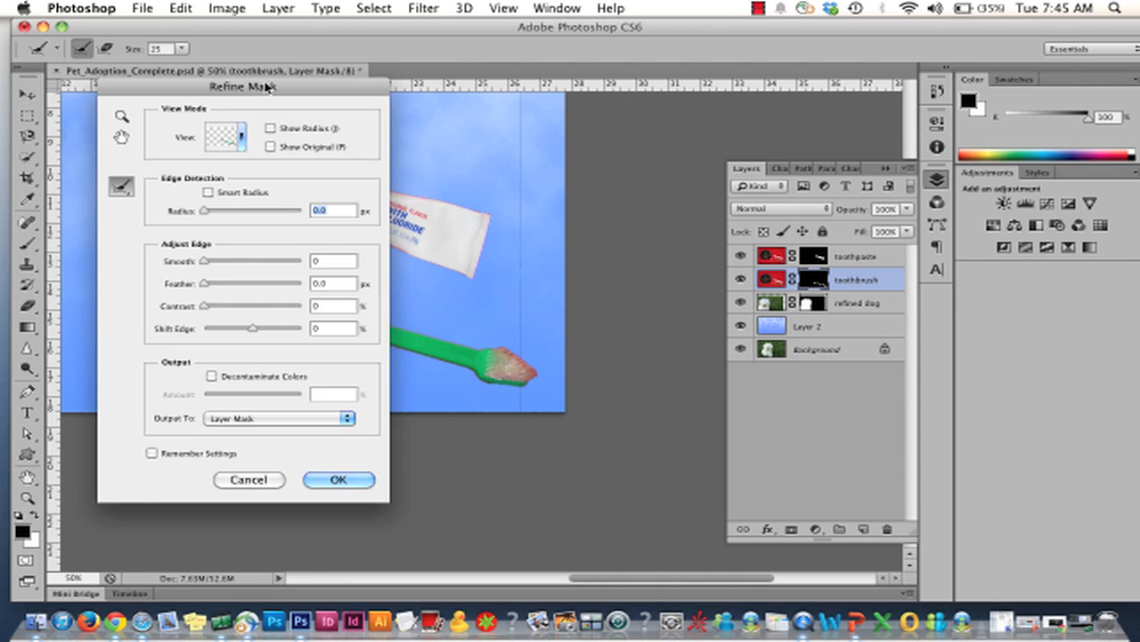
drag(262, 86, 788, 87)
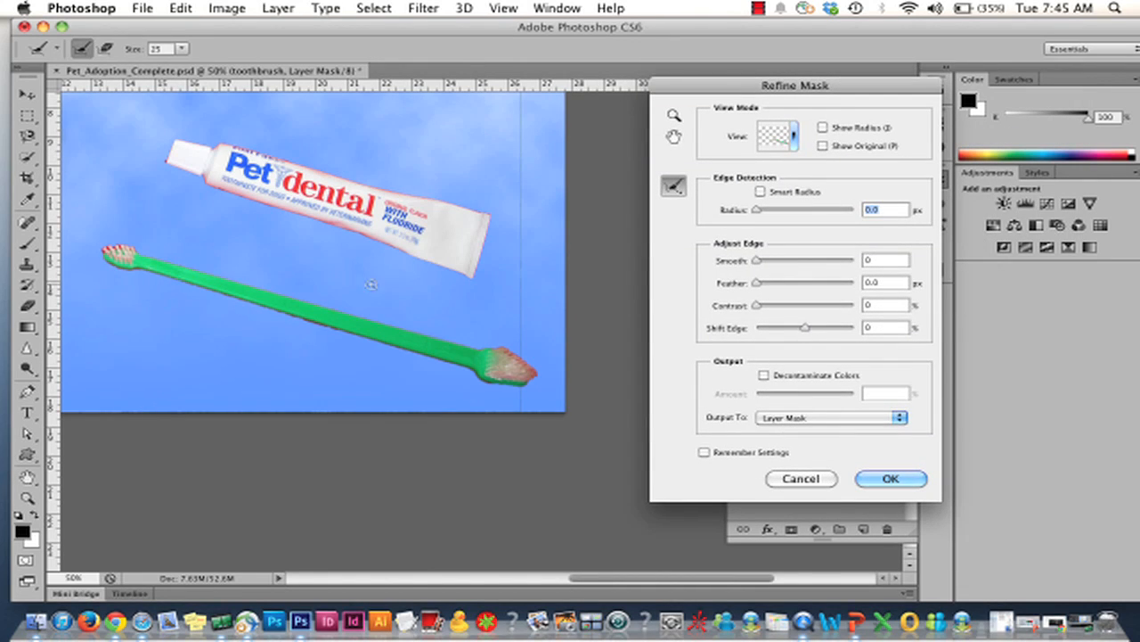
- Turn on Decontaminate Colors at 100% for the toothbrush mask and choose the Refine Radius Tool
click(762, 376)
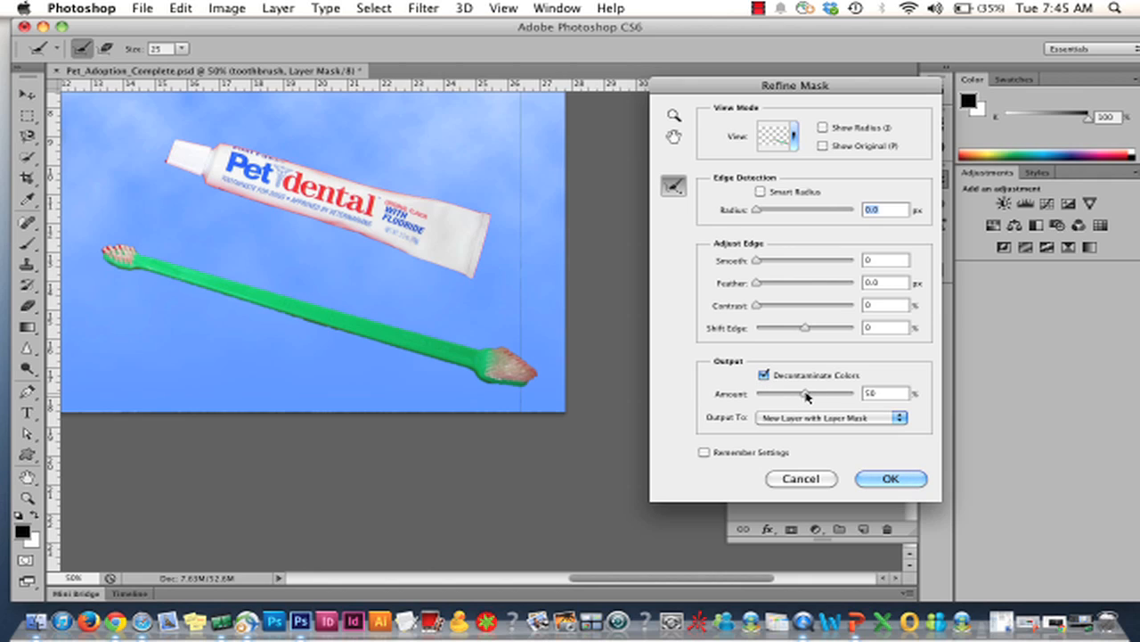
drag(807, 394, 843, 399)
drag(846, 396, 869, 395)
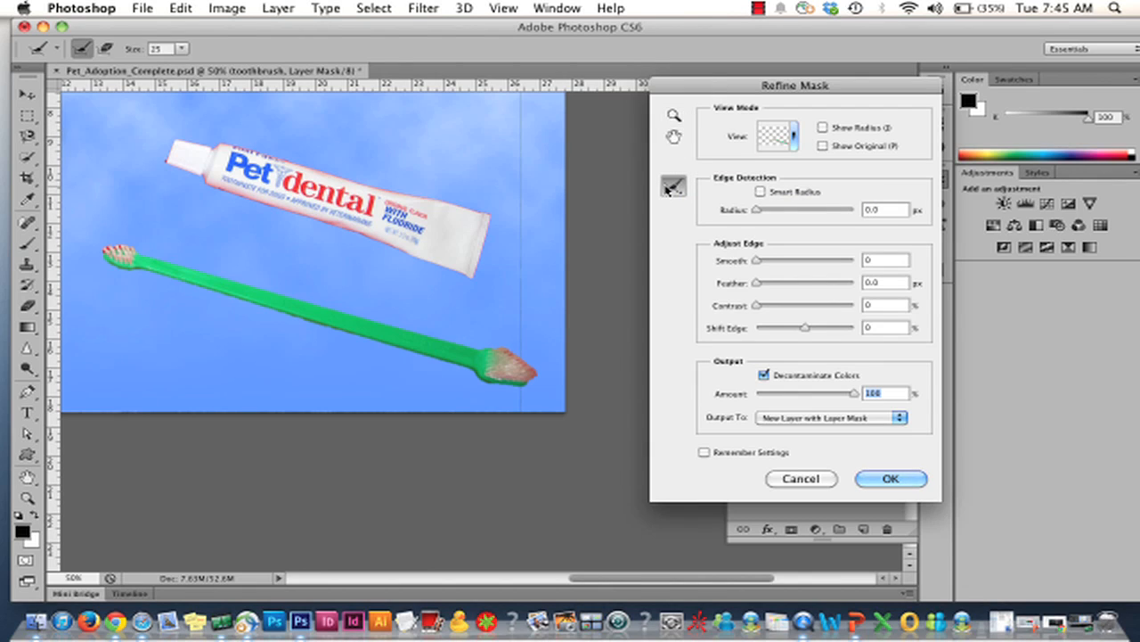
click(671, 188)
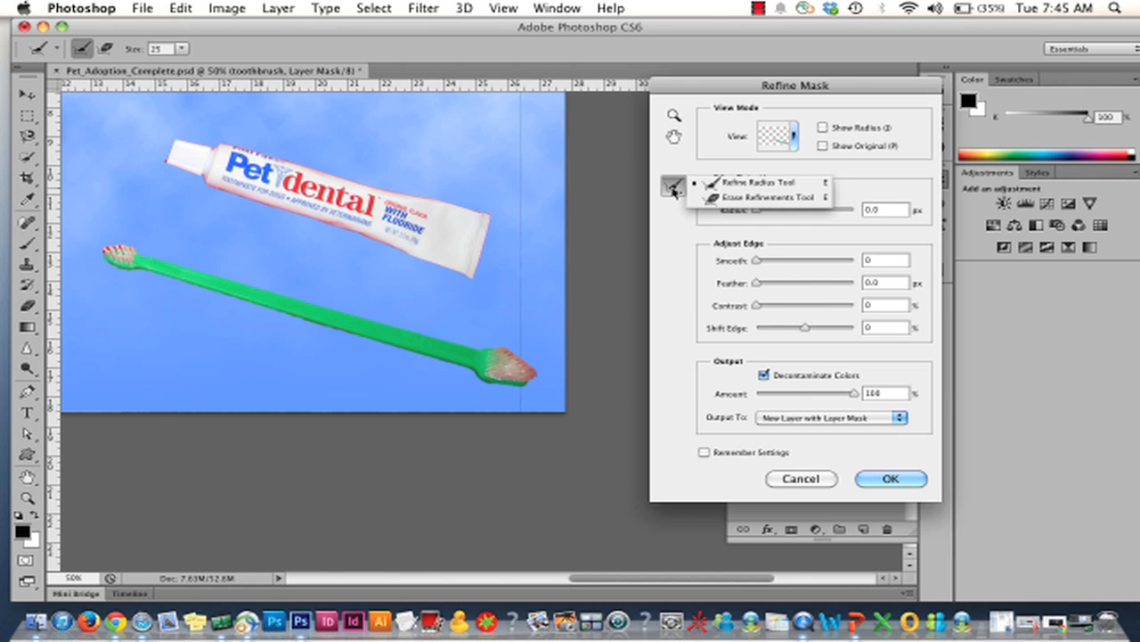
click(712, 185)
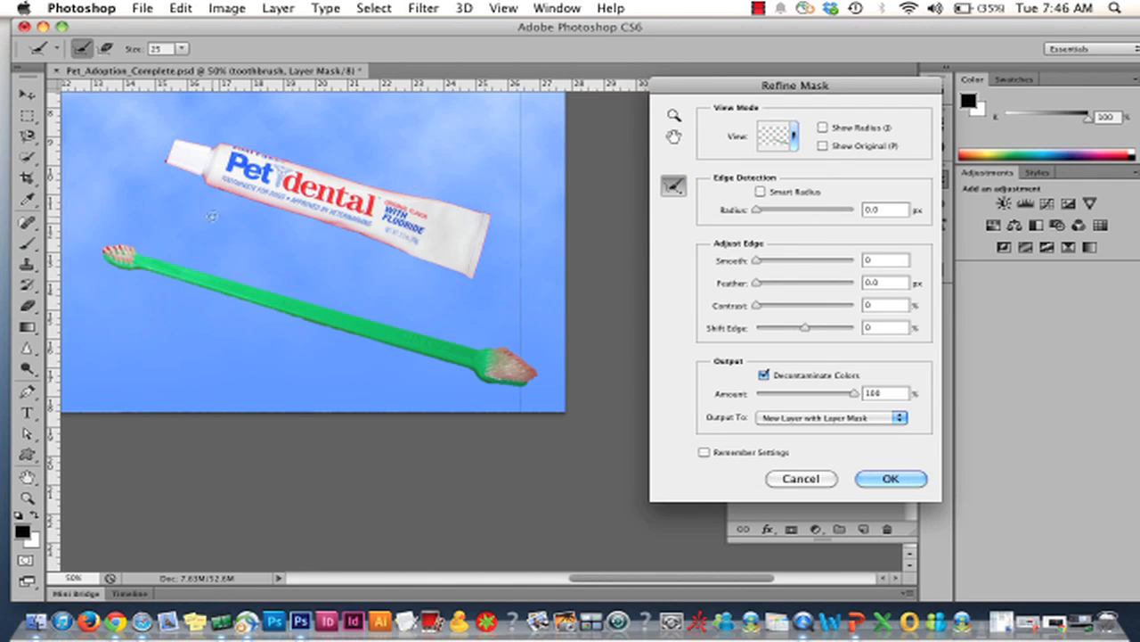
- Brush the Refine Radius Tool around the toothbrush's small bristle head, reducing the brush size to 10
key(super+plus)
key(super+plus)
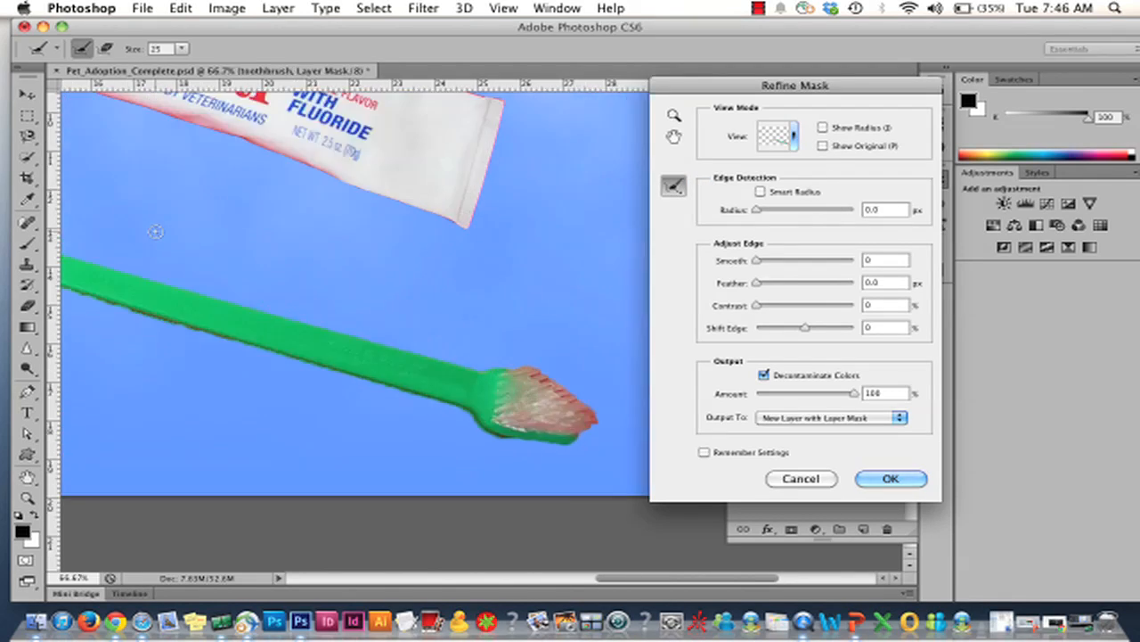
scroll(156, 232, left, 10)
scroll(154, 230, left, 5)
scroll(154, 230, right, 15)
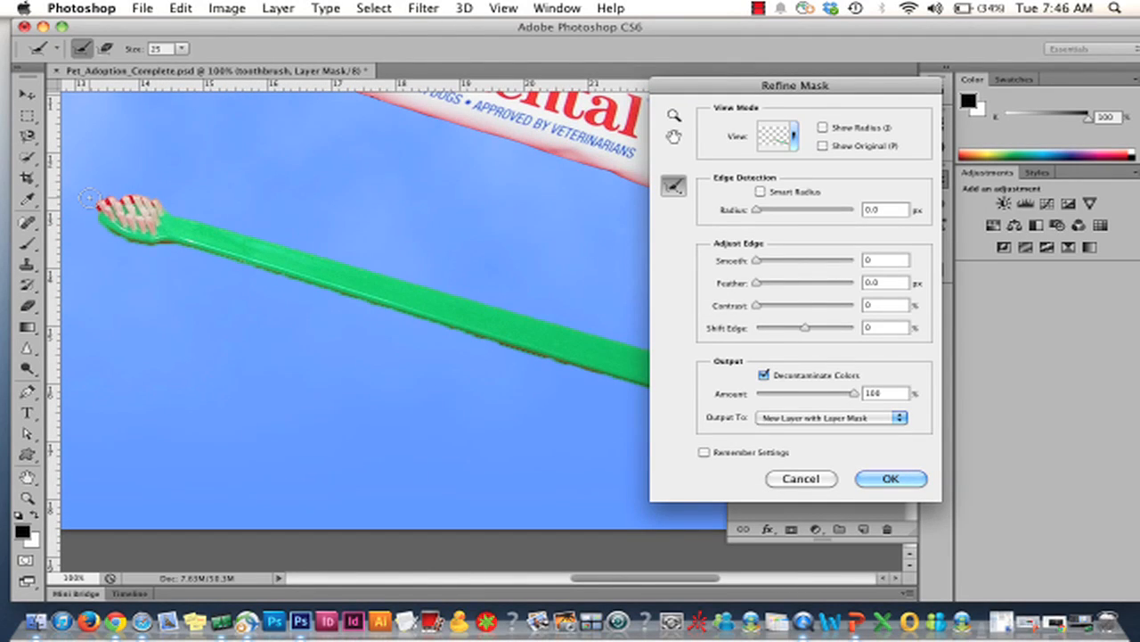
mouse_move(86, 204)
mouse_down()
mouse_move(112, 189)
mouse_move(157, 192)
mouse_move(108, 192)
mouse_move(85, 211)
mouse_up()
key(bracketleft)
key(bracketleft)
drag(152, 182, 150, 185)
mouse_move(177, 255)
mouse_down()
mouse_move(146, 252)
mouse_move(169, 246)
mouse_up()
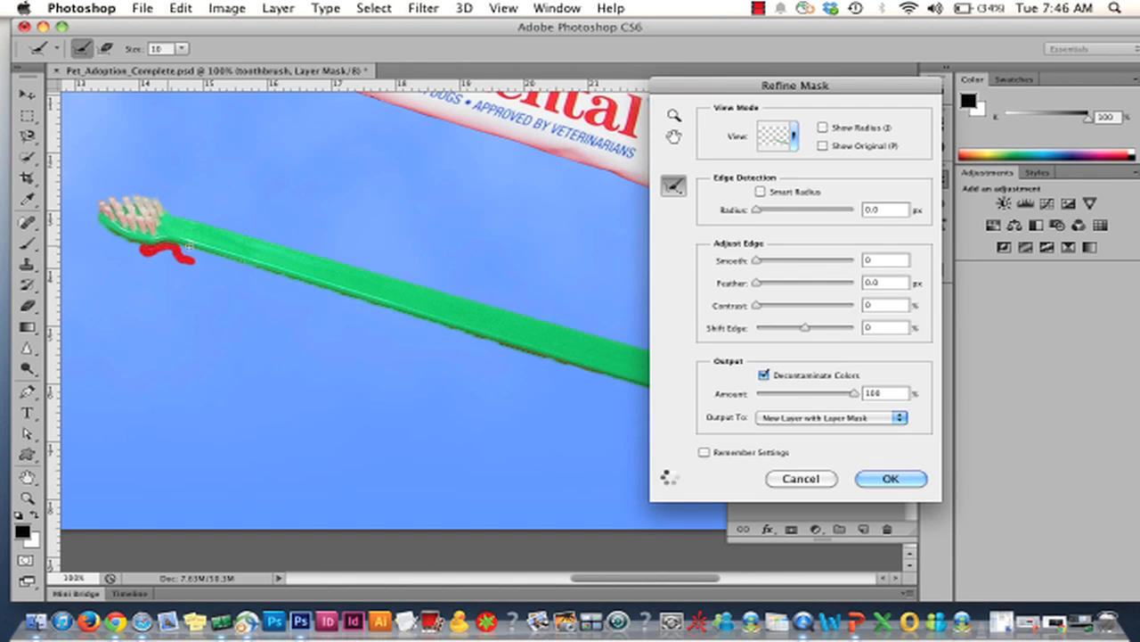
- Refine the edge of the toothbrush's large bristle head with the size 10 Refine Radius Tool
scroll(219, 266, right, 10)
scroll(219, 265, down, 2)
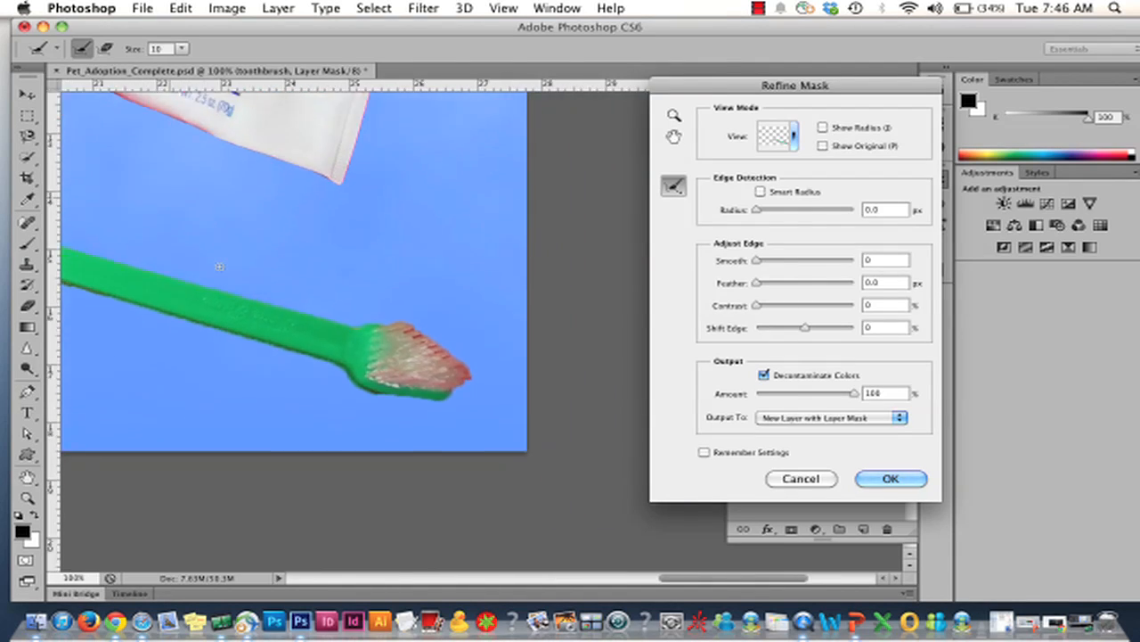
mouse_move(313, 311)
mouse_down()
mouse_move(345, 343)
mouse_move(319, 328)
mouse_move(382, 377)
mouse_up()
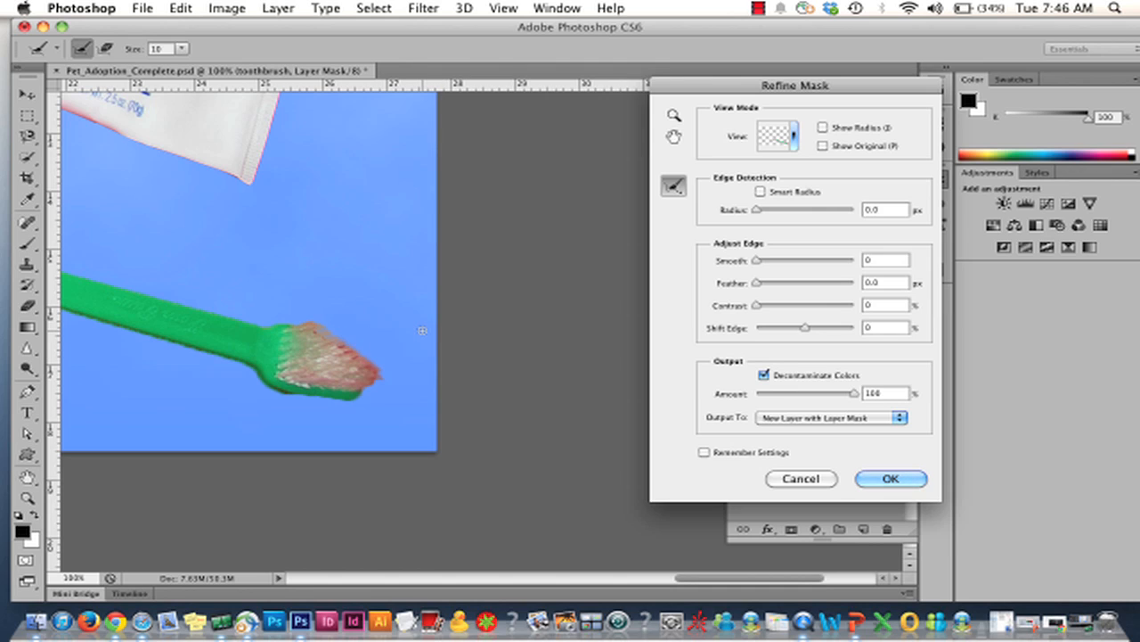
- Try the Erase Refinements Tool along the upper edge of the large bristle head, and reset the Refine Mask dialog
click(678, 189)
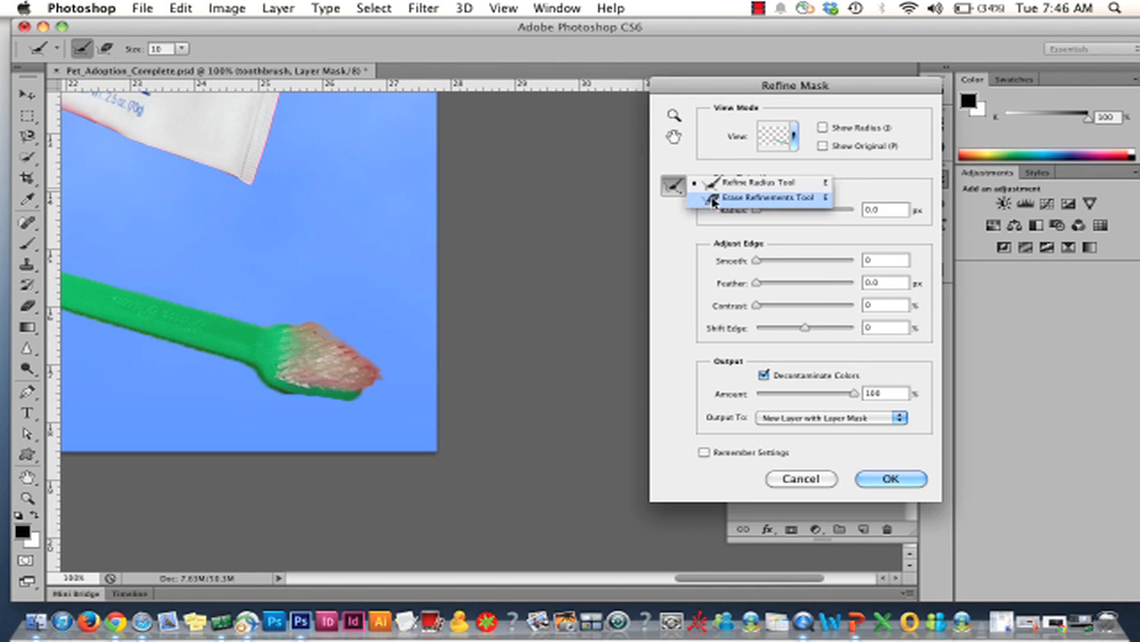
click(713, 198)
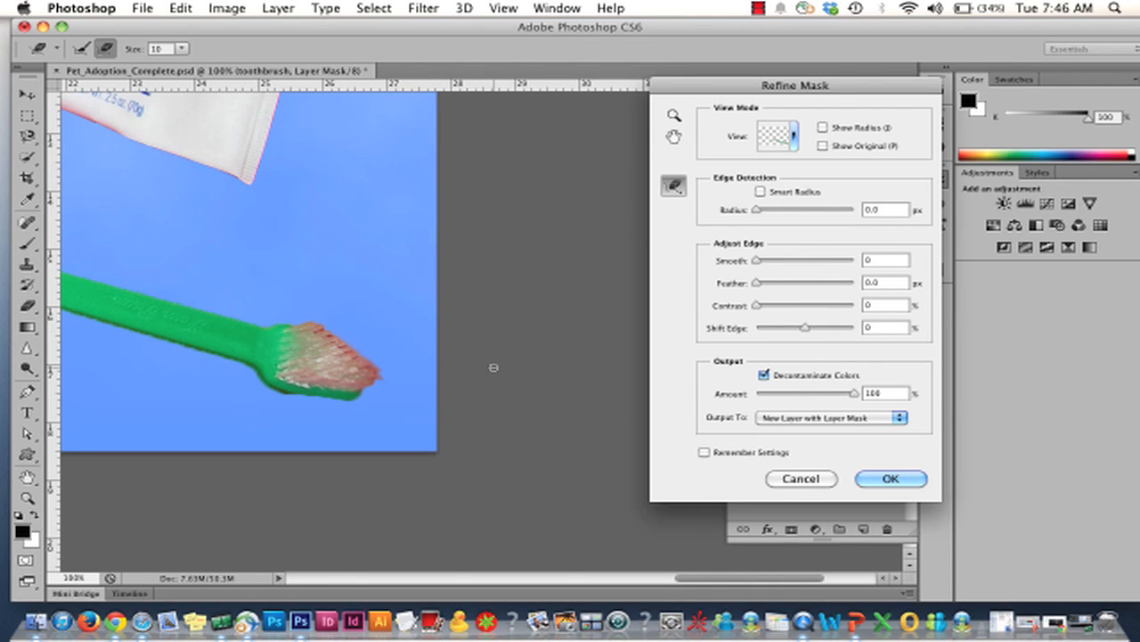
scroll(410, 348, left, 4)
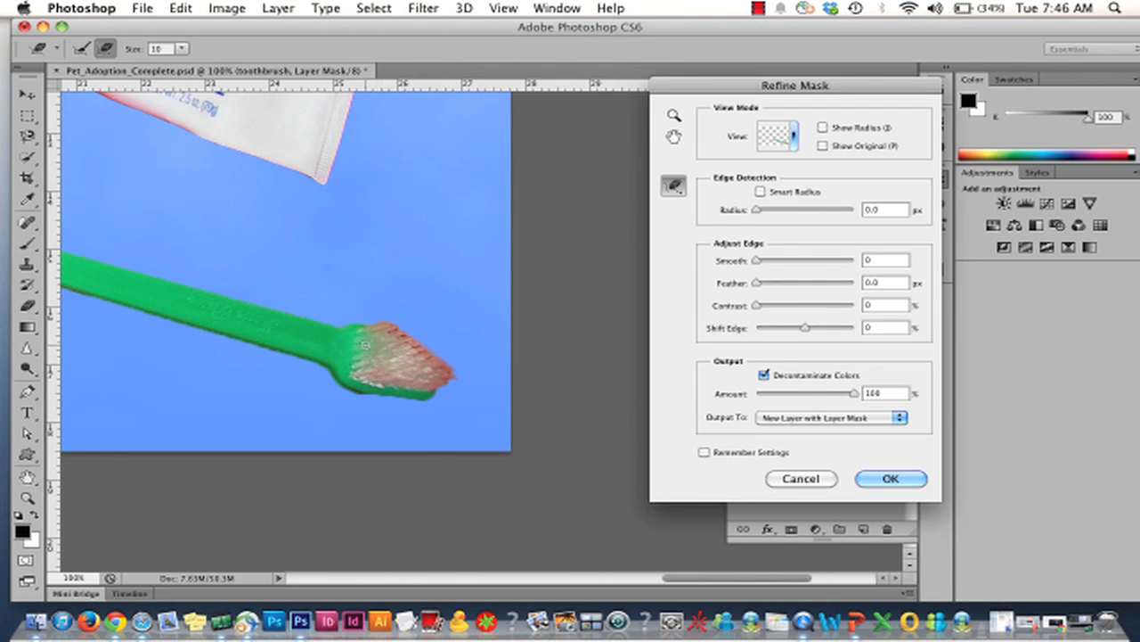
key(super+plus)
key(super+plus)
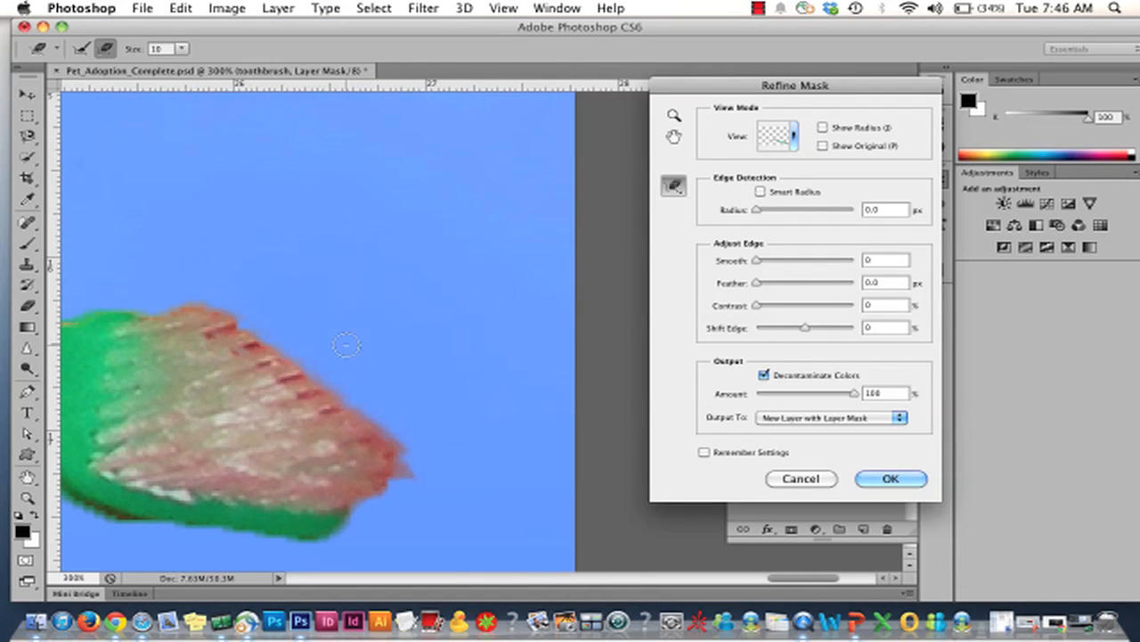
mouse_move(227, 333)
mouse_down()
mouse_move(301, 366)
mouse_move(396, 441)
mouse_up()
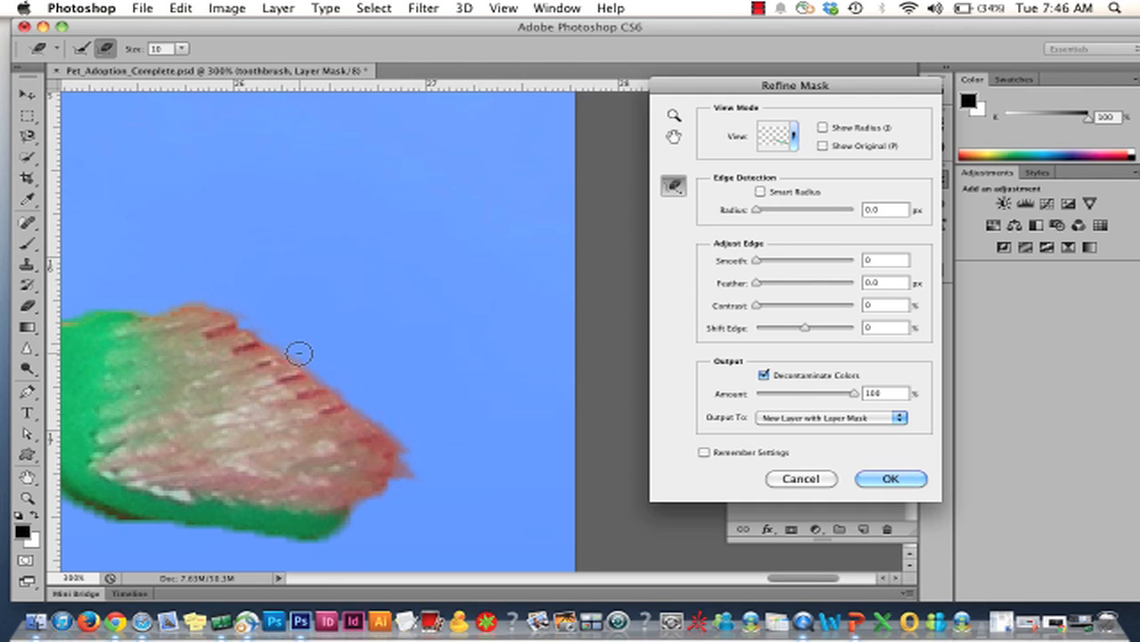
drag(299, 354, 219, 315)
key(alt)
alt+click(815, 480)
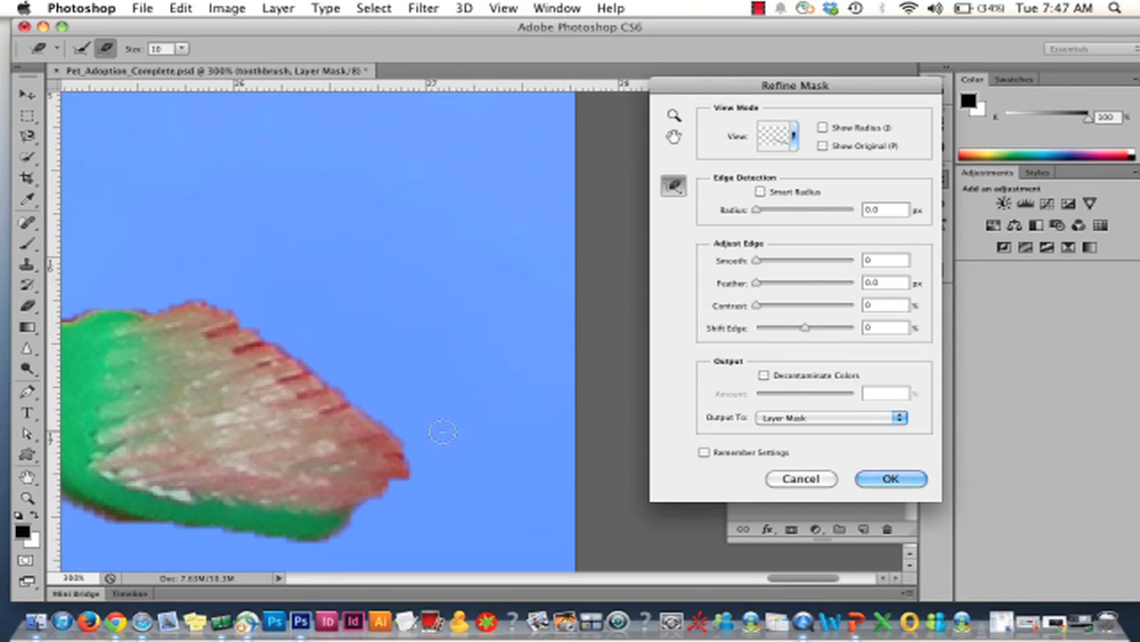
- Enable Decontaminate Colors for the toothbrush mask and set its amount to 100%
click(675, 189)
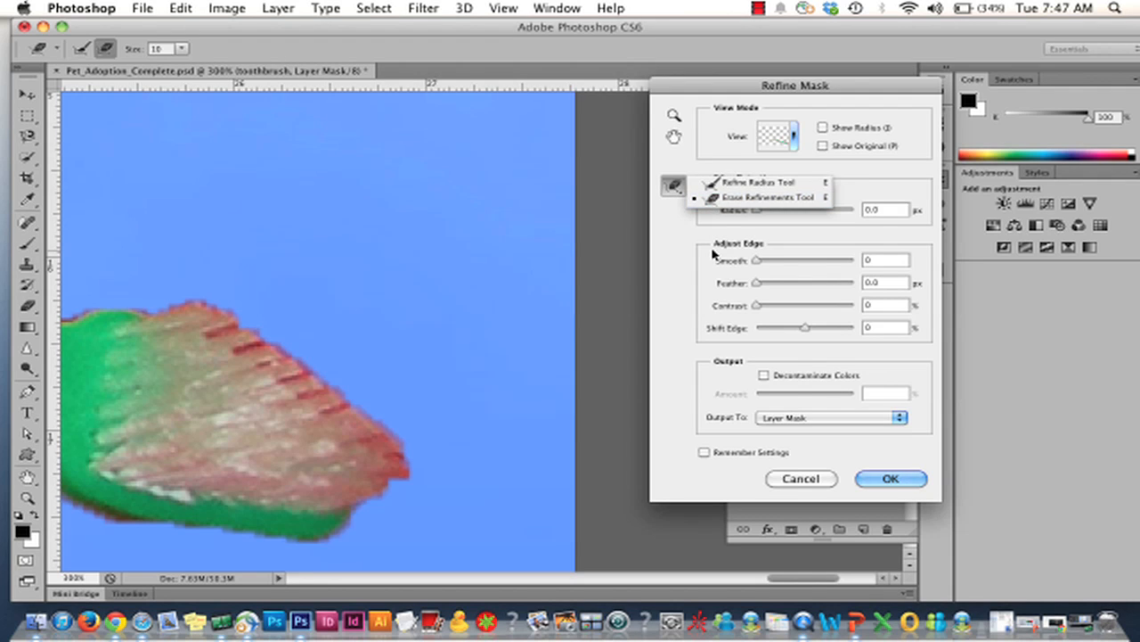
click(764, 375)
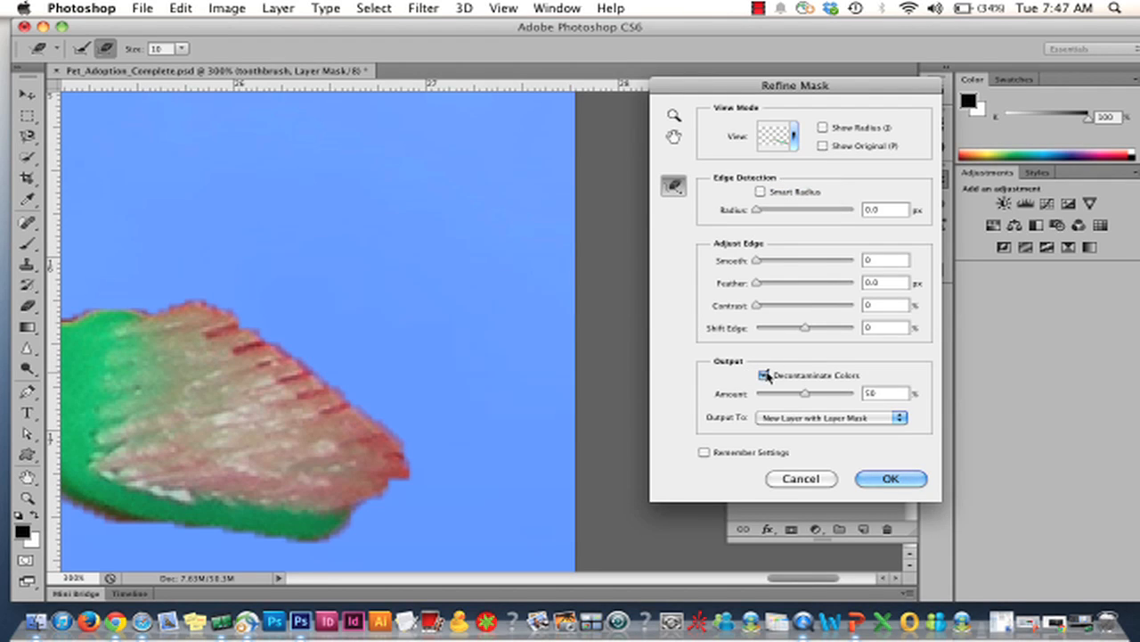
drag(805, 393, 887, 397)
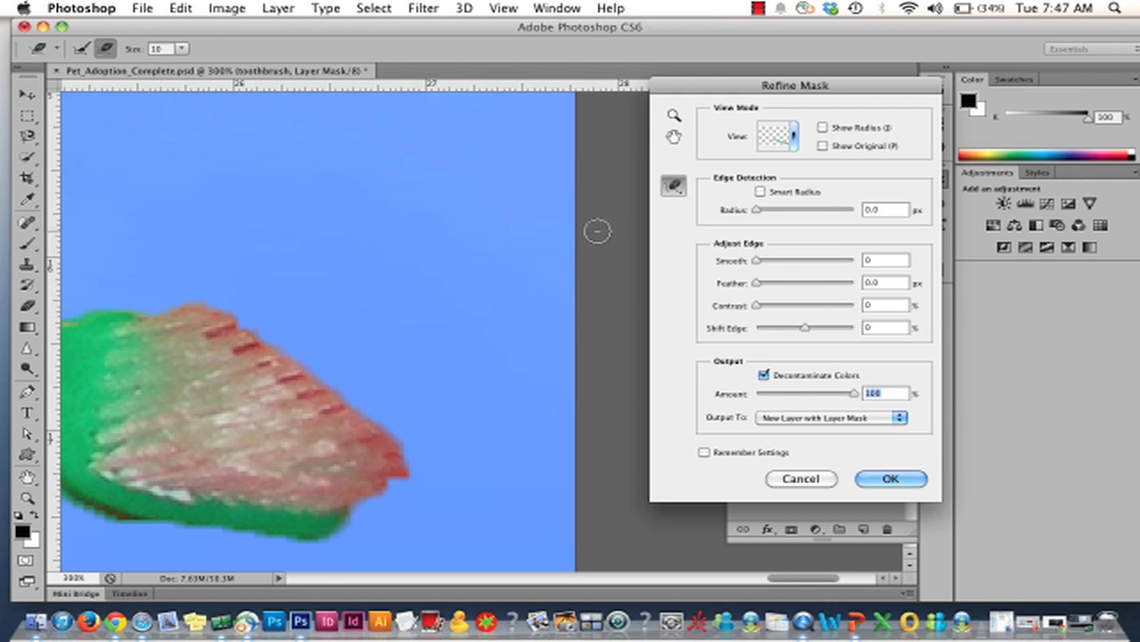
- Paint with the size 10 Refine Radius Tool along the red upper edge of the large bristle head down to its tip
click(674, 184)
click(705, 195)
key(shift+e)
mouse_move(267, 304)
mouse_down()
mouse_move(224, 324)
mouse_move(249, 329)
mouse_move(250, 345)
mouse_move(294, 344)
mouse_move(291, 354)
mouse_move(313, 360)
mouse_move(301, 372)
mouse_move(334, 375)
mouse_move(320, 385)
mouse_move(362, 398)
mouse_move(340, 408)
mouse_move(392, 441)
mouse_move(408, 478)
mouse_up()
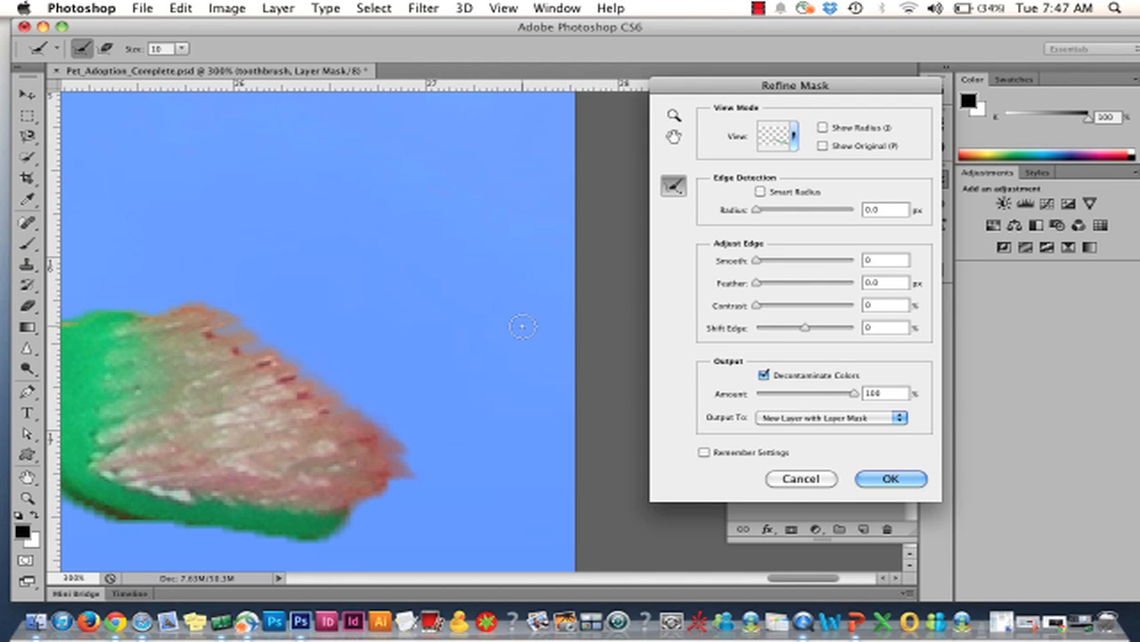
- Refine the red bristle tips of the toothbrush's small head with the Refine Radius Tool, reducing the brush size to 8
scroll(523, 326, left, 20)
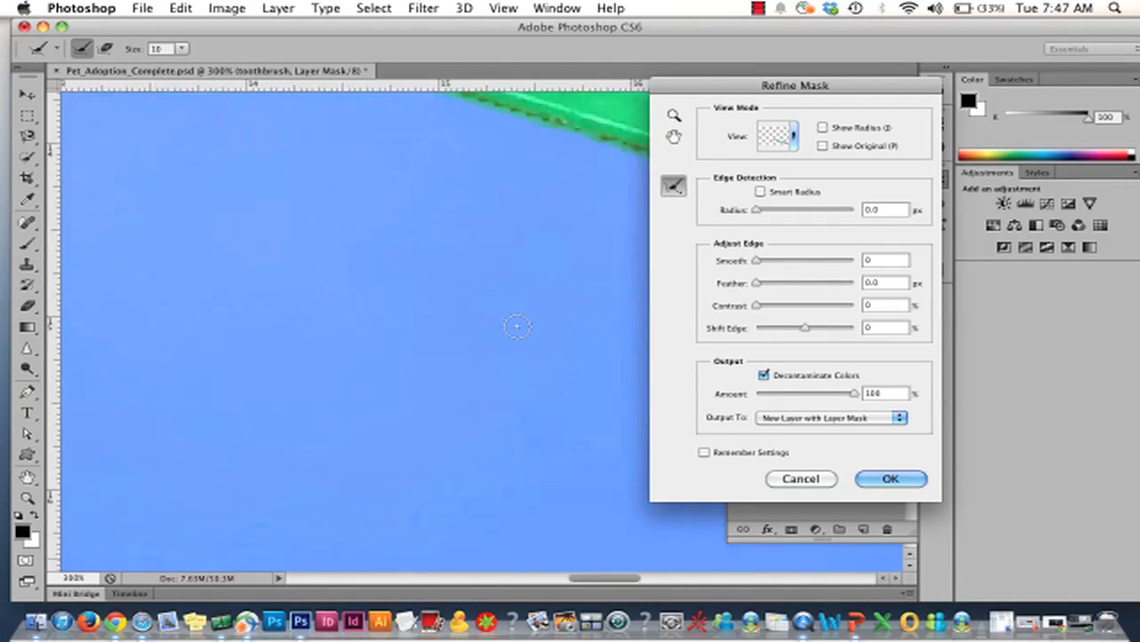
scroll(518, 326, left, 20)
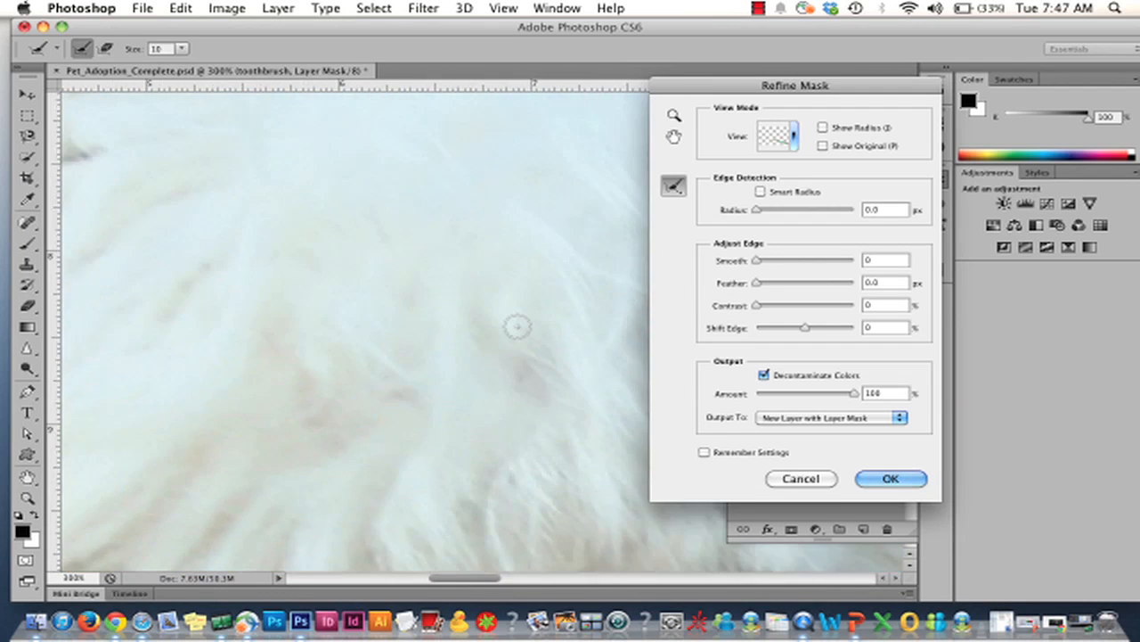
scroll(518, 326, right, 20)
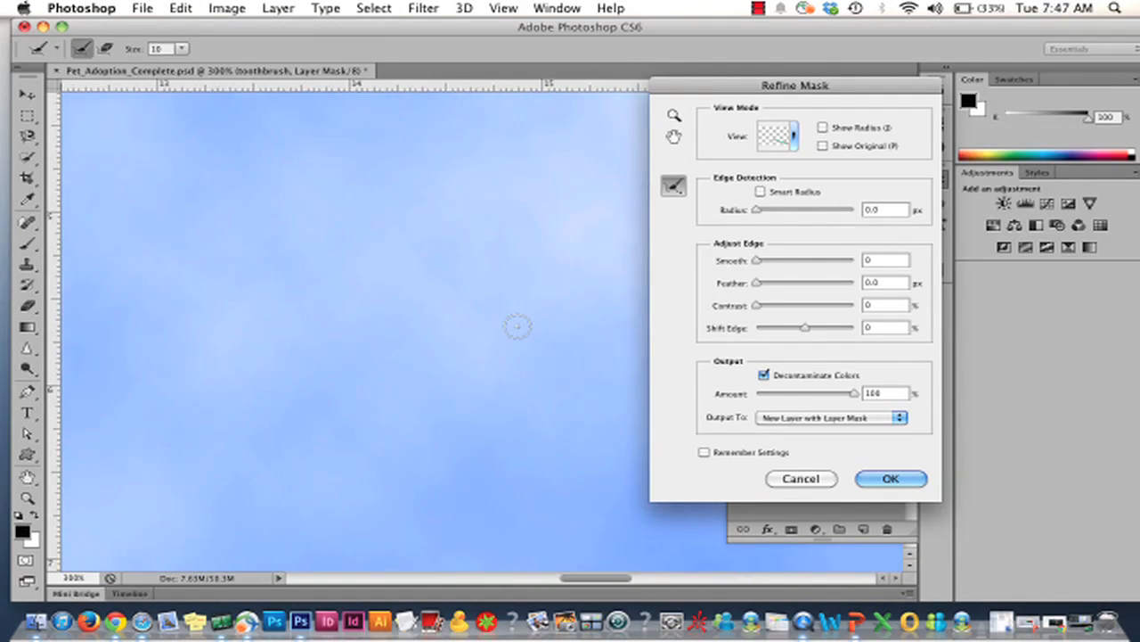
scroll(517, 326, down, 5)
scroll(512, 435, down, 10)
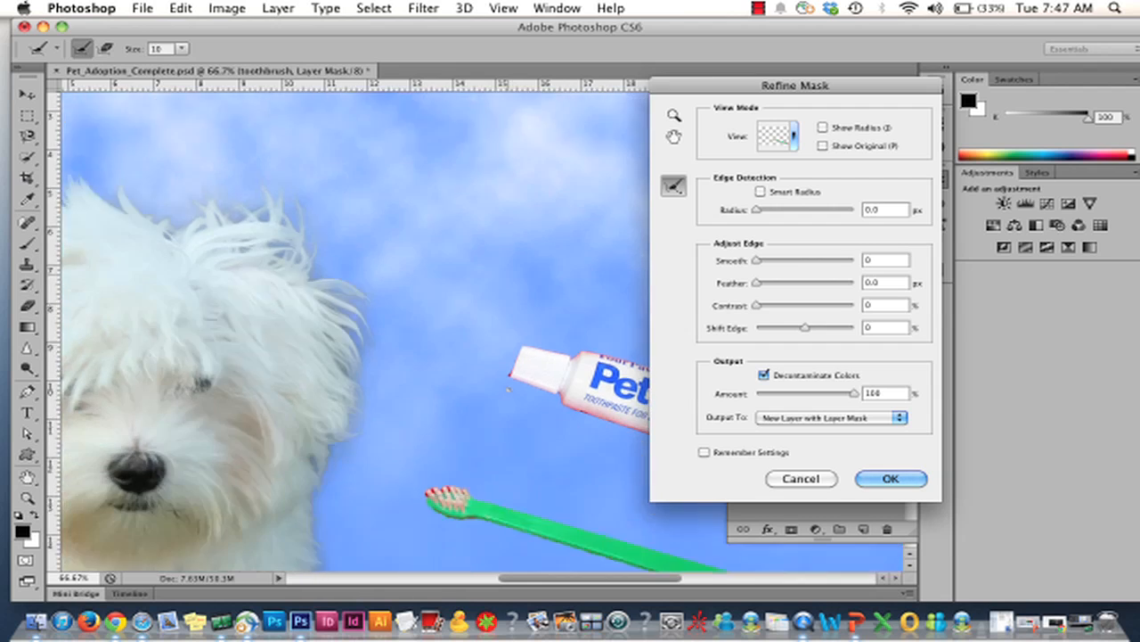
scroll(507, 390, up, 4)
key(super+equal)
key(super+equal)
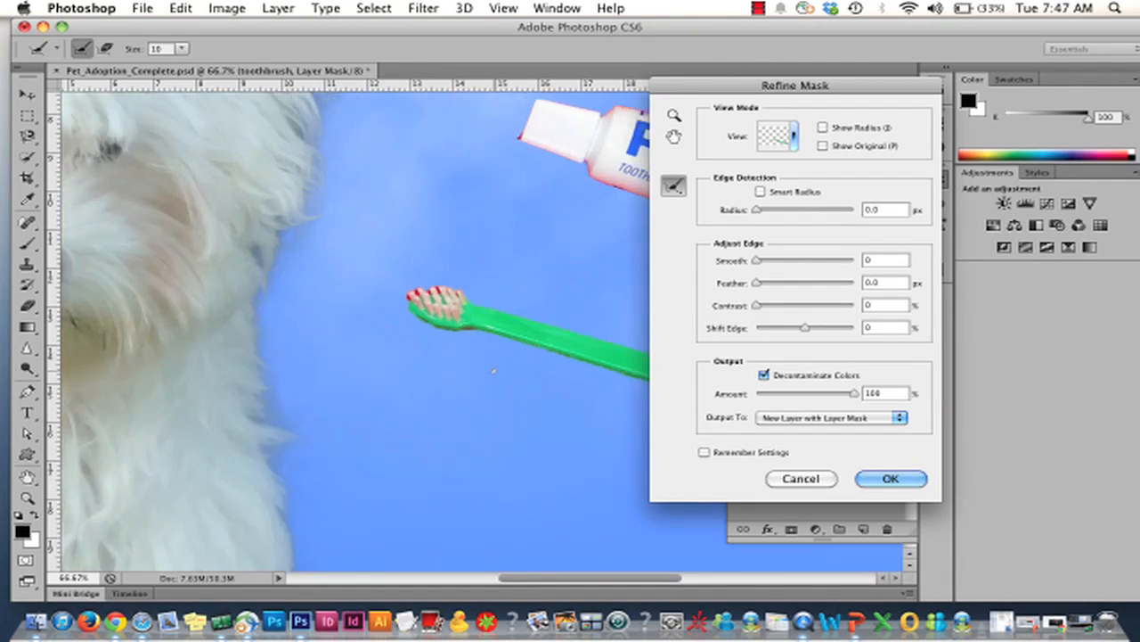
mouse_move(357, 262)
mouse_down()
mouse_move(315, 262)
mouse_move(302, 244)
mouse_up()
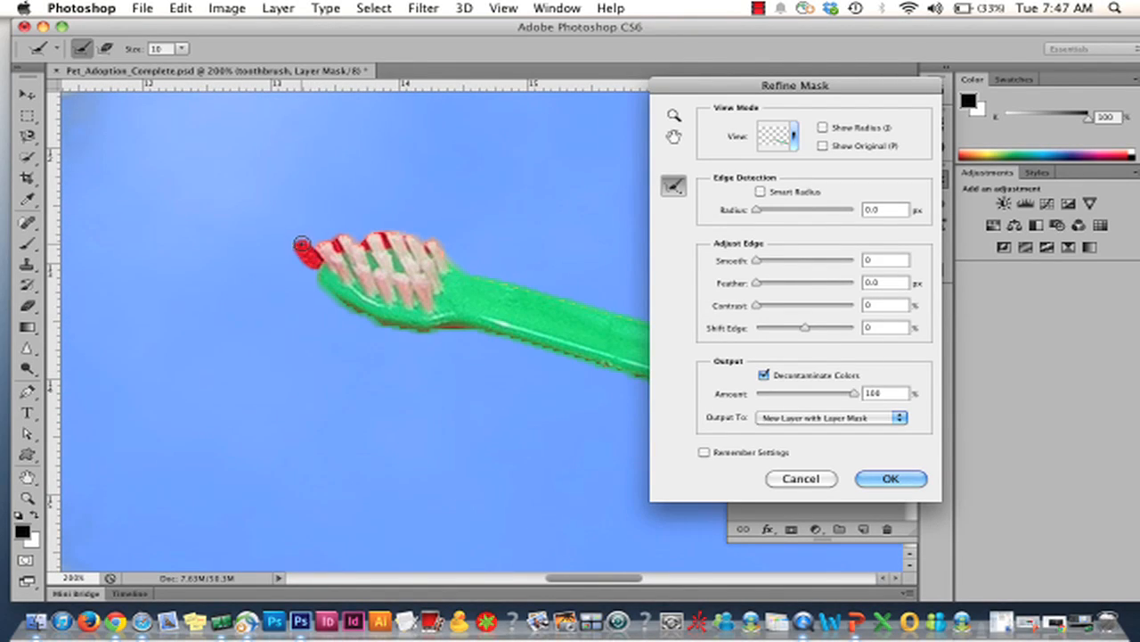
click(354, 231)
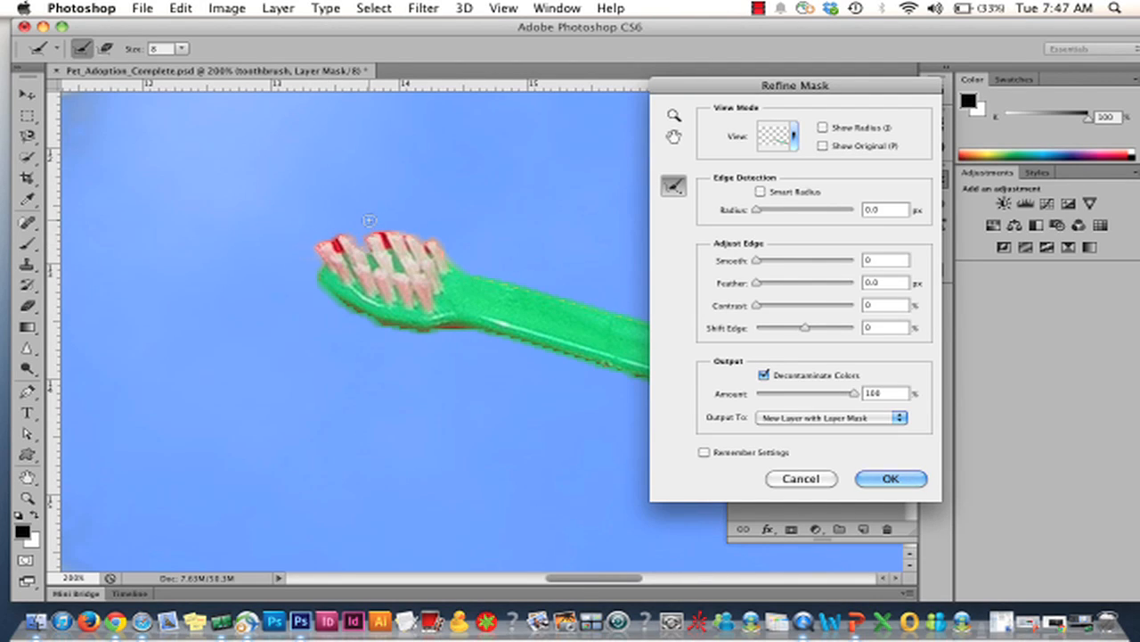
drag(369, 219, 384, 239)
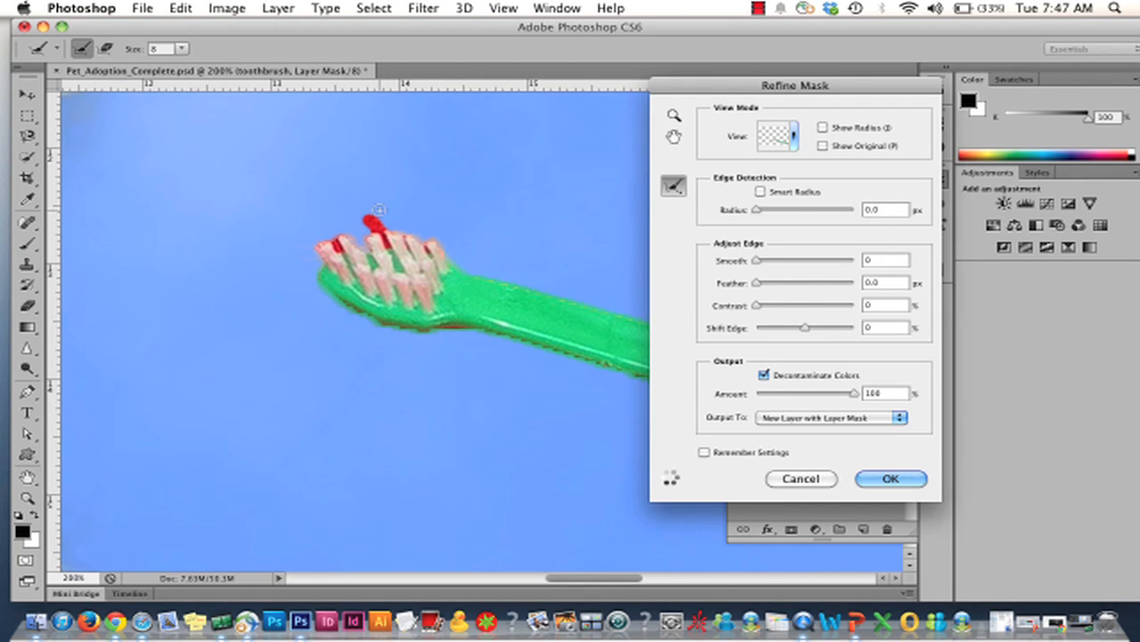
click(330, 236)
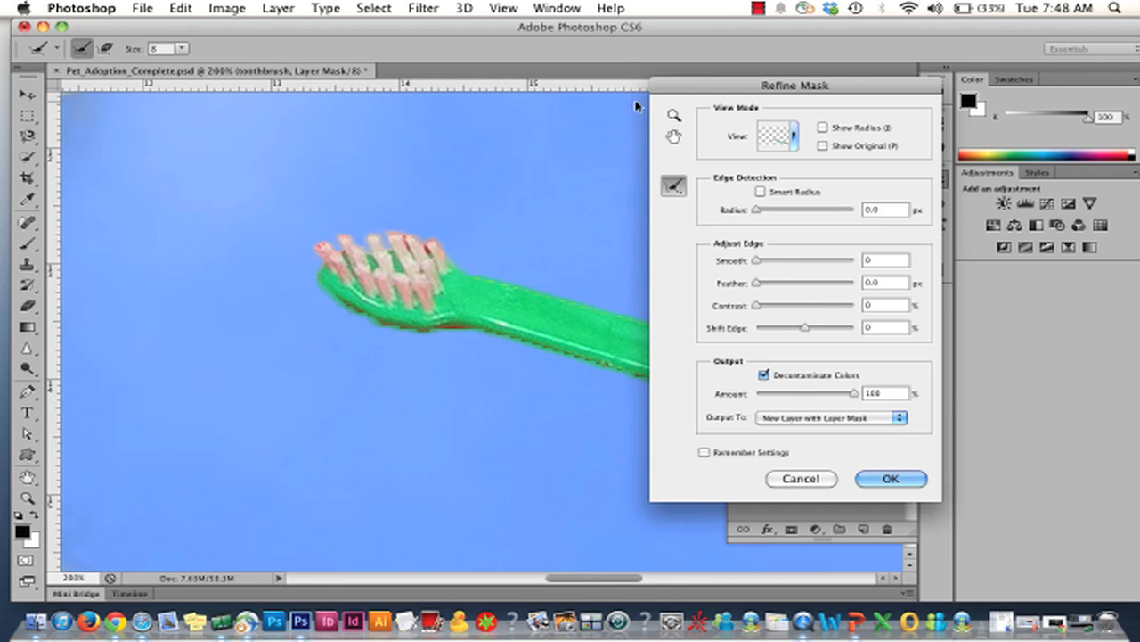
- Refine the dark edge beneath the toothbrush's small head, set the mask output to New Layer and apply the refinement
drag(472, 331, 368, 329)
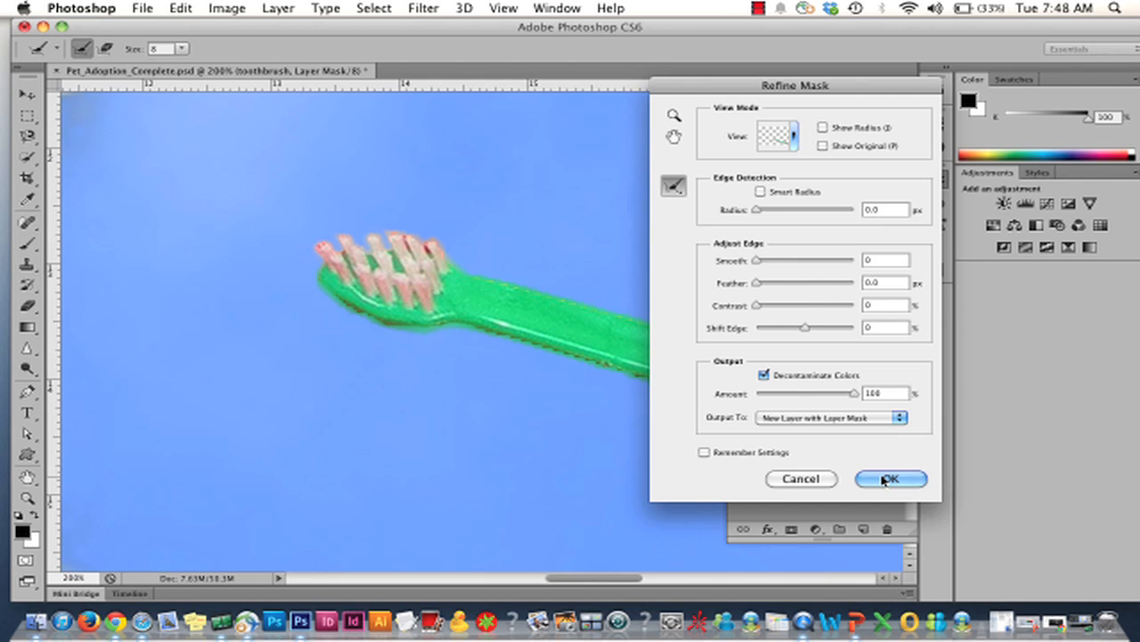
click(831, 419)
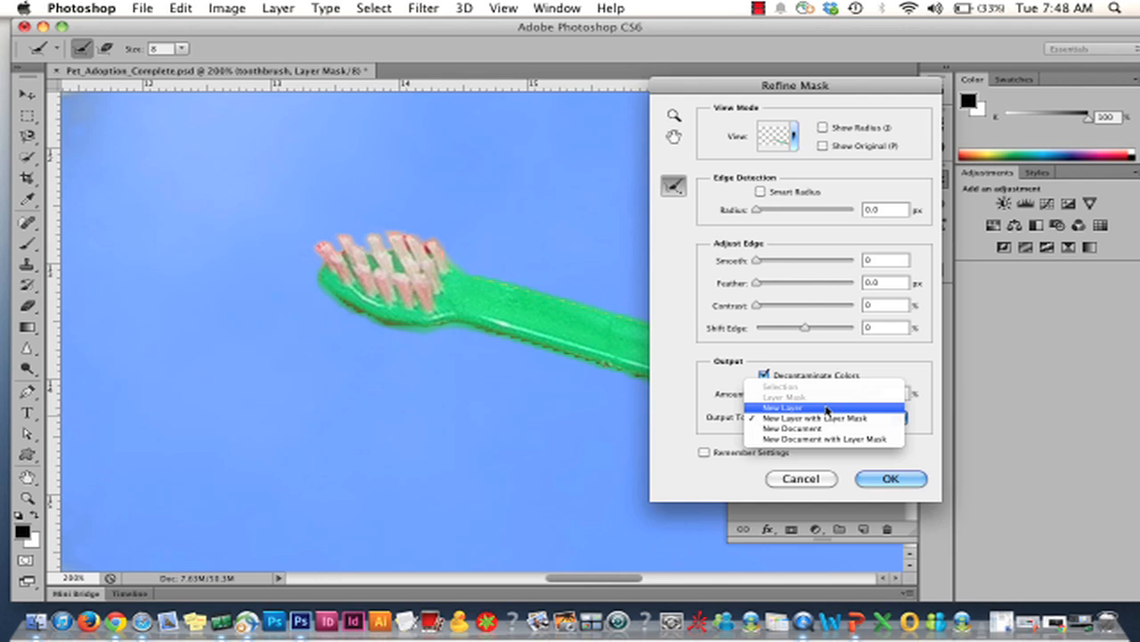
click(827, 410)
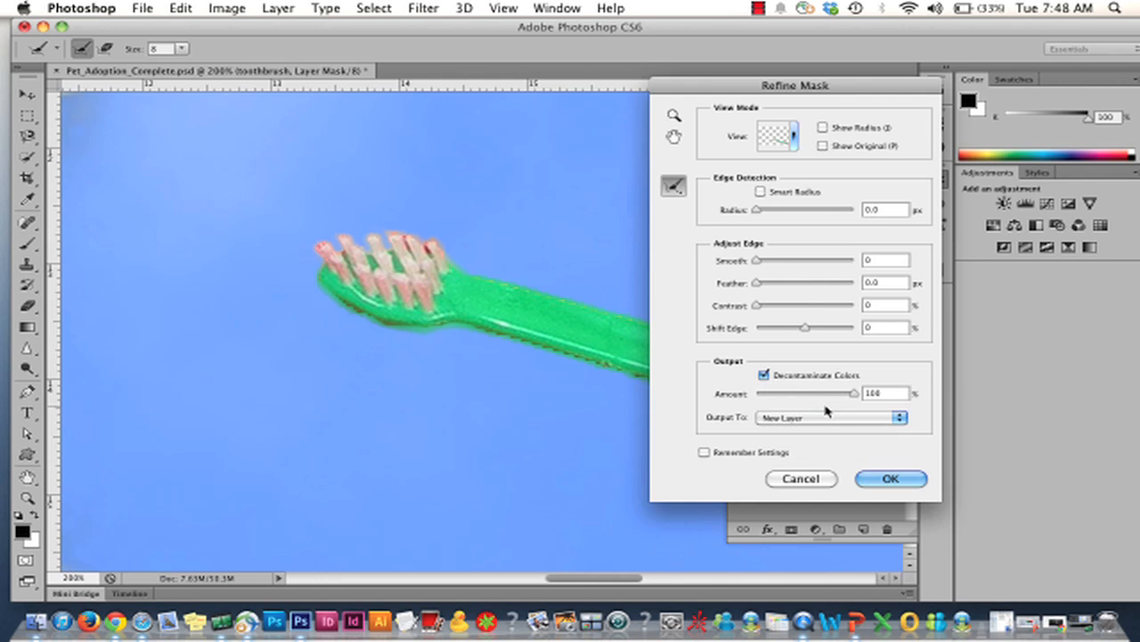
click(888, 479)
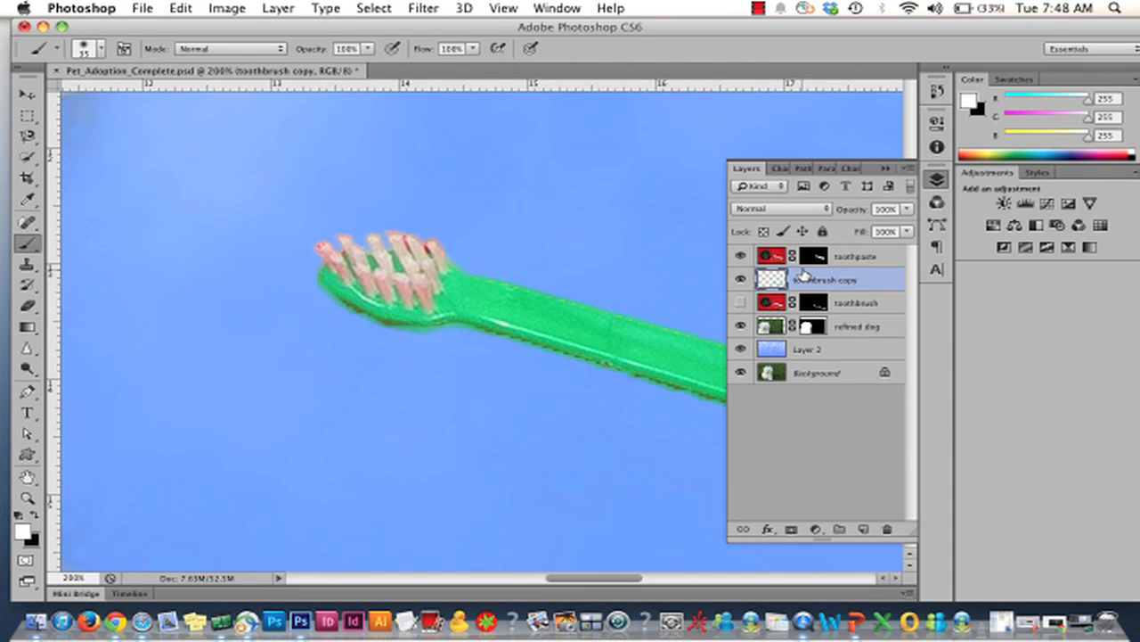
- Compare the toothbrush copy's bristles with the original by toggling the original toothbrush layer, with the toothpaste layer hidden
click(744, 303)
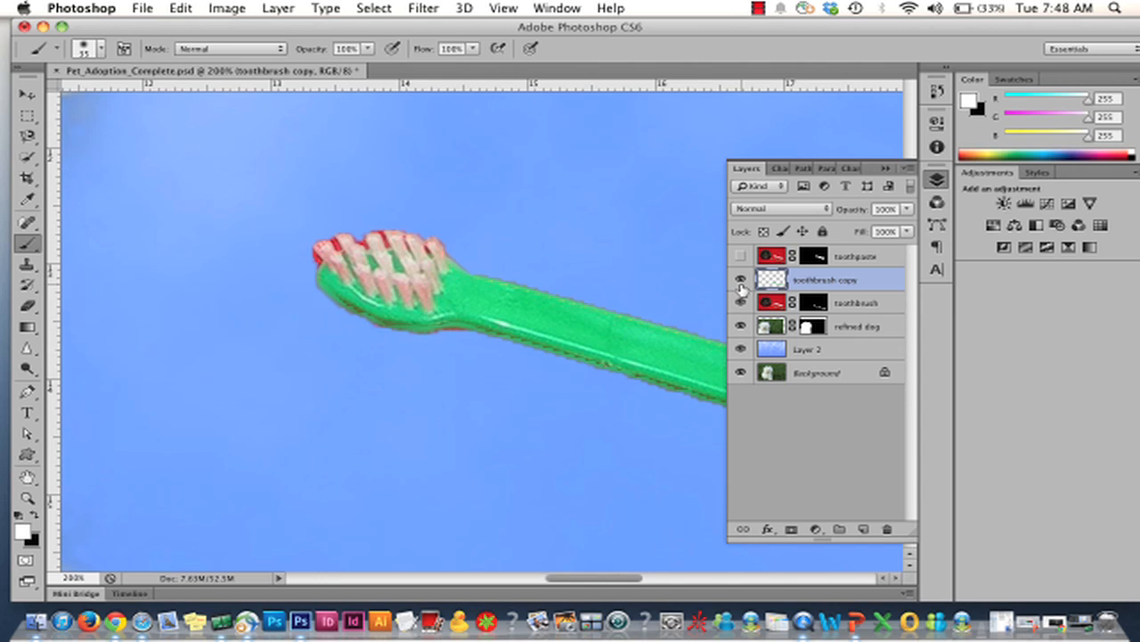
click(742, 302)
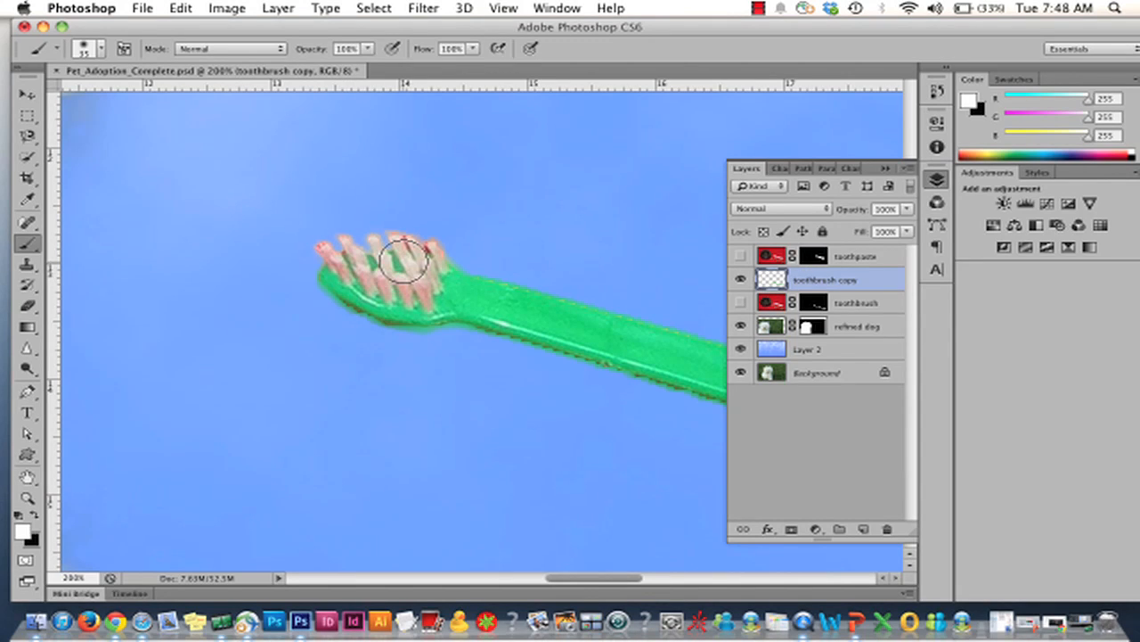
key(super+plus)
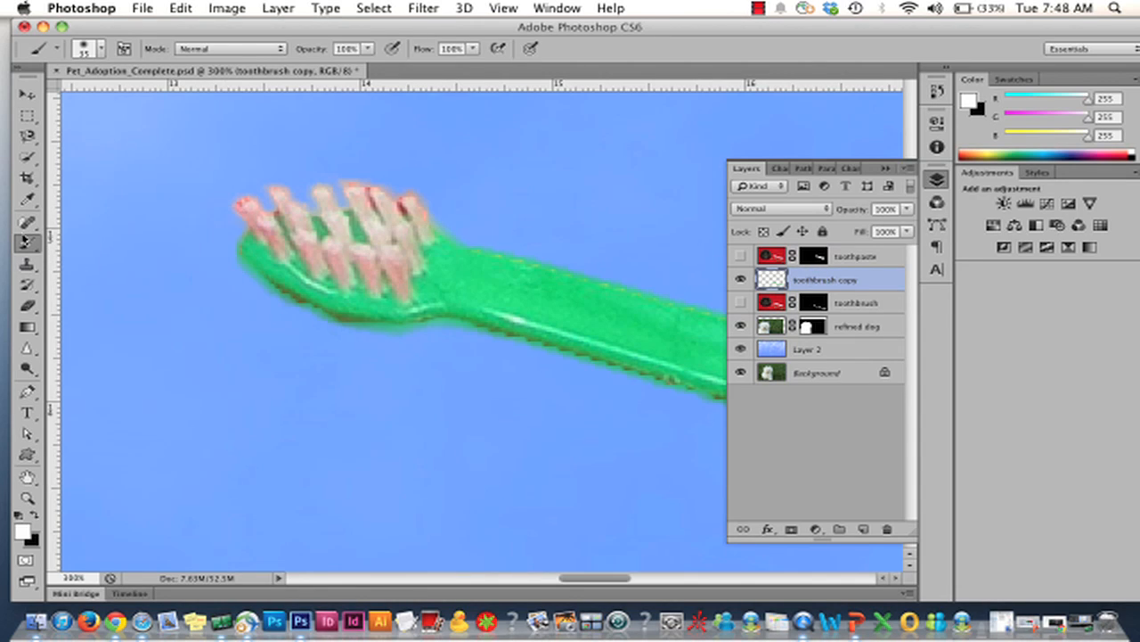
- Set the Brush tool to Color mode with white as the foreground color, and lock the toothbrush copy layer's transparent pixels
click(27, 243)
click(214, 48)
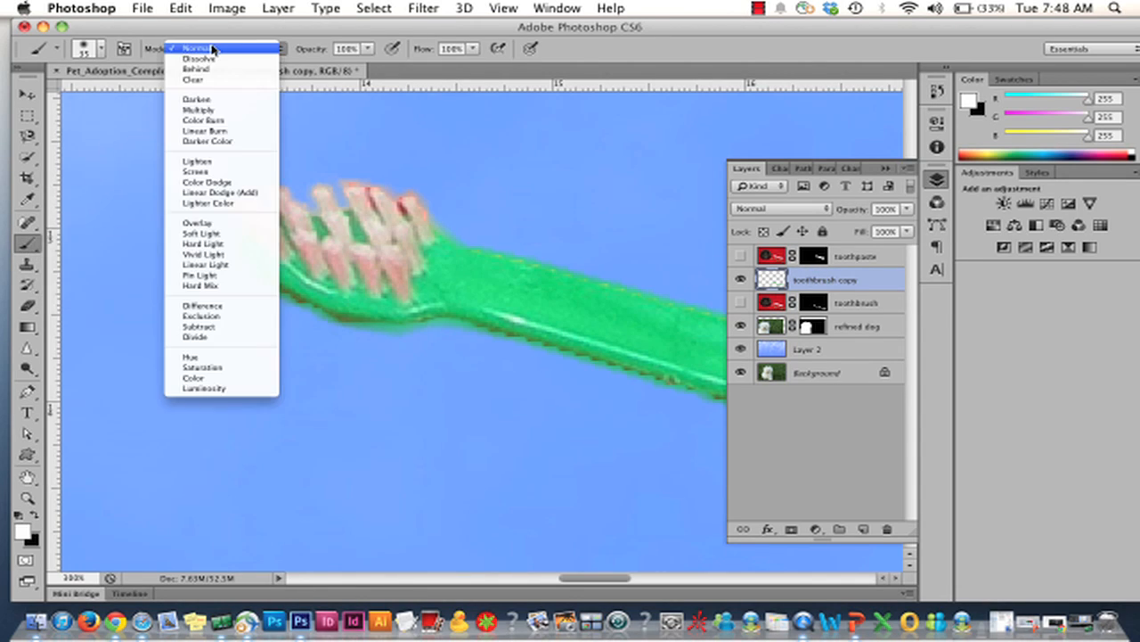
click(192, 379)
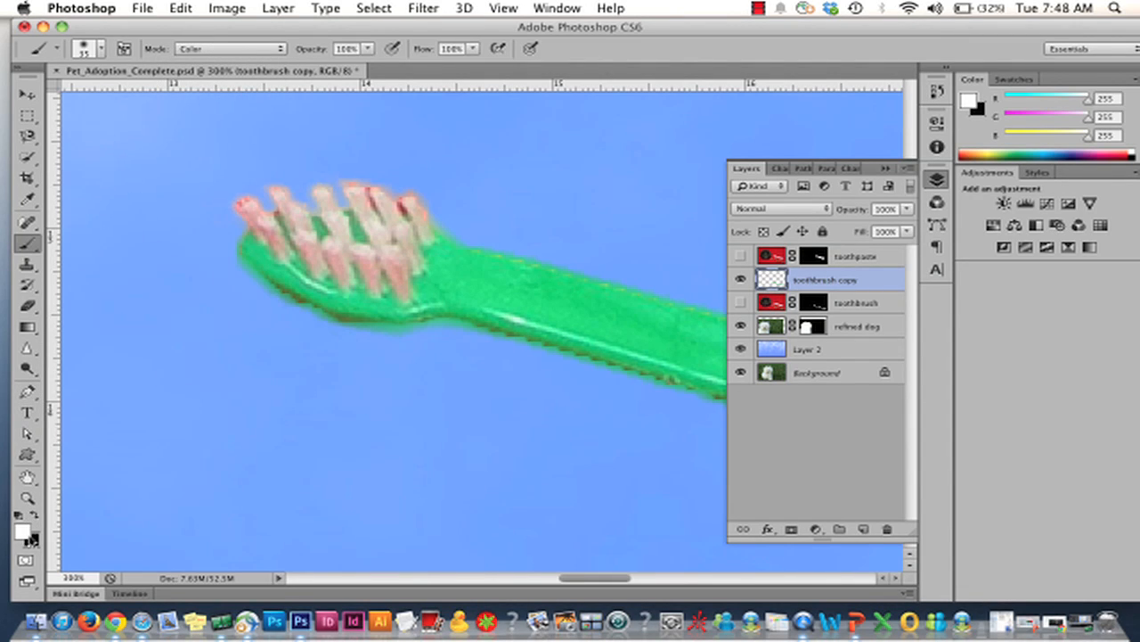
key(x)
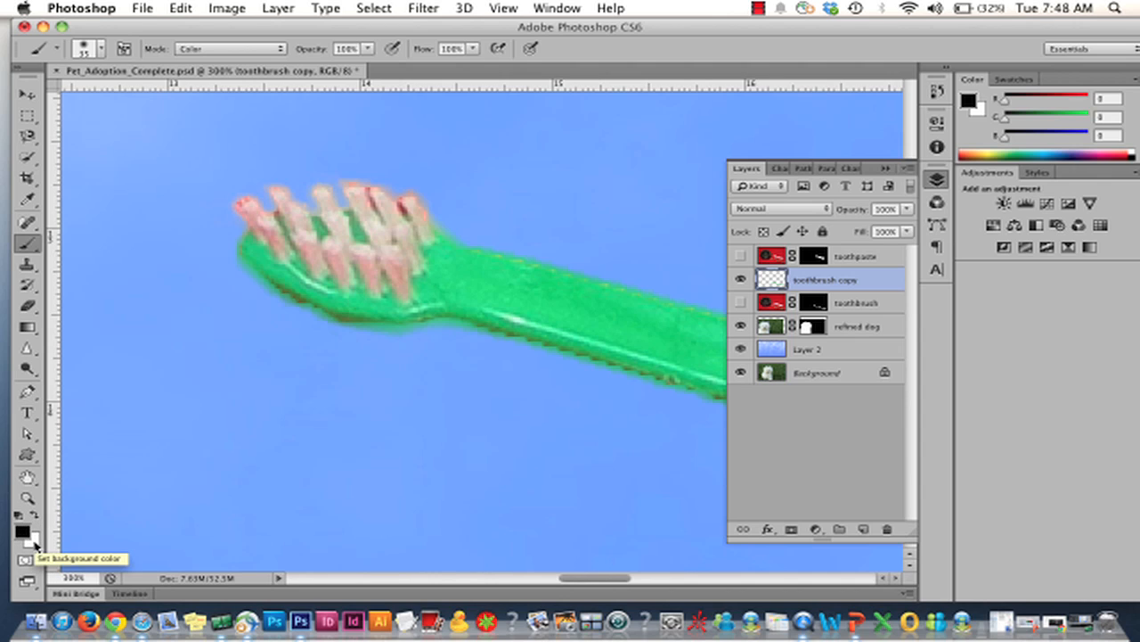
key(x)
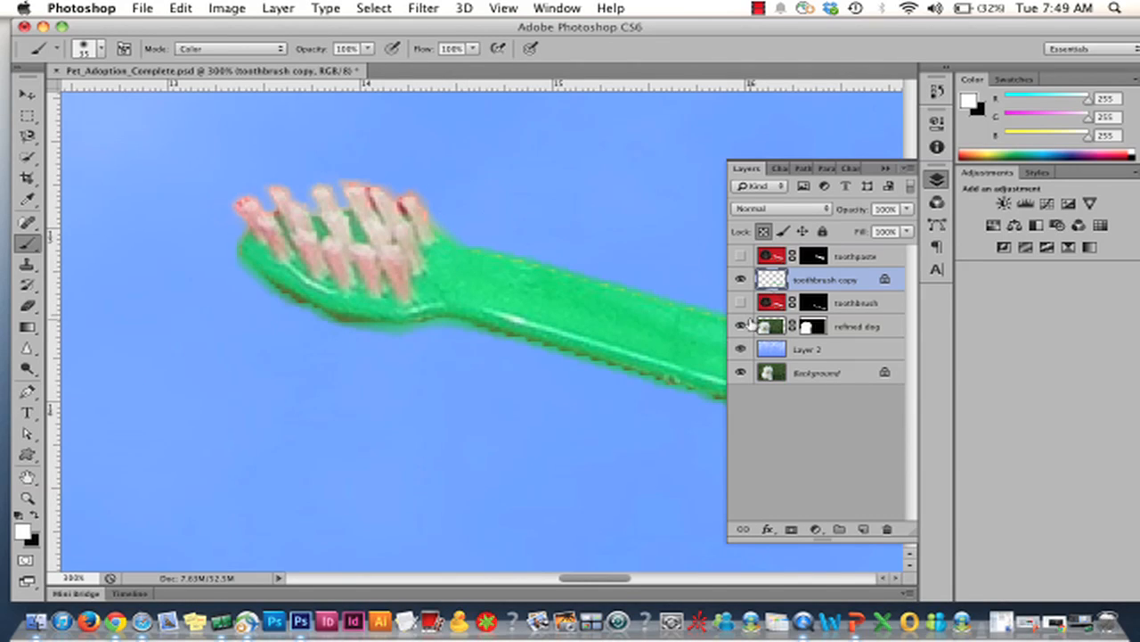
- Hide the refined dog, Layer 2 and Background layers so that only the toothbrush copy is displayed
click(741, 373)
click(741, 349)
click(742, 280)
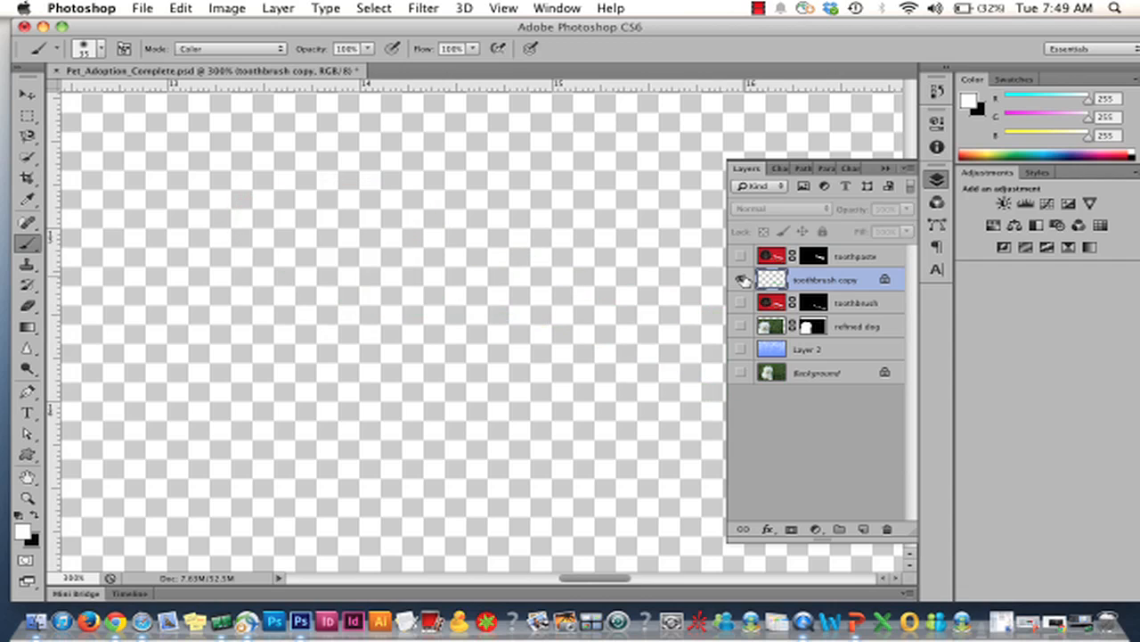
click(742, 279)
click(742, 280)
click(743, 280)
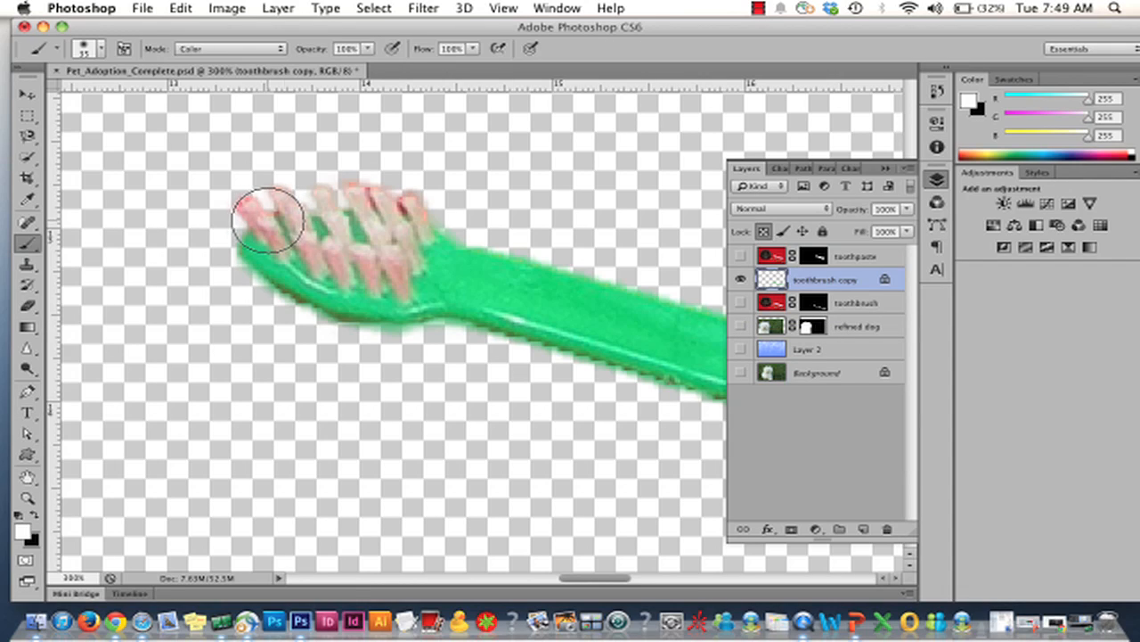
- Reduce the brush to size 10 and paint white in Color mode over the small head's pink bristles, undoing the stroke on the green handle
key(bracketleft)
key(bracketleft)
key(bracketleft)
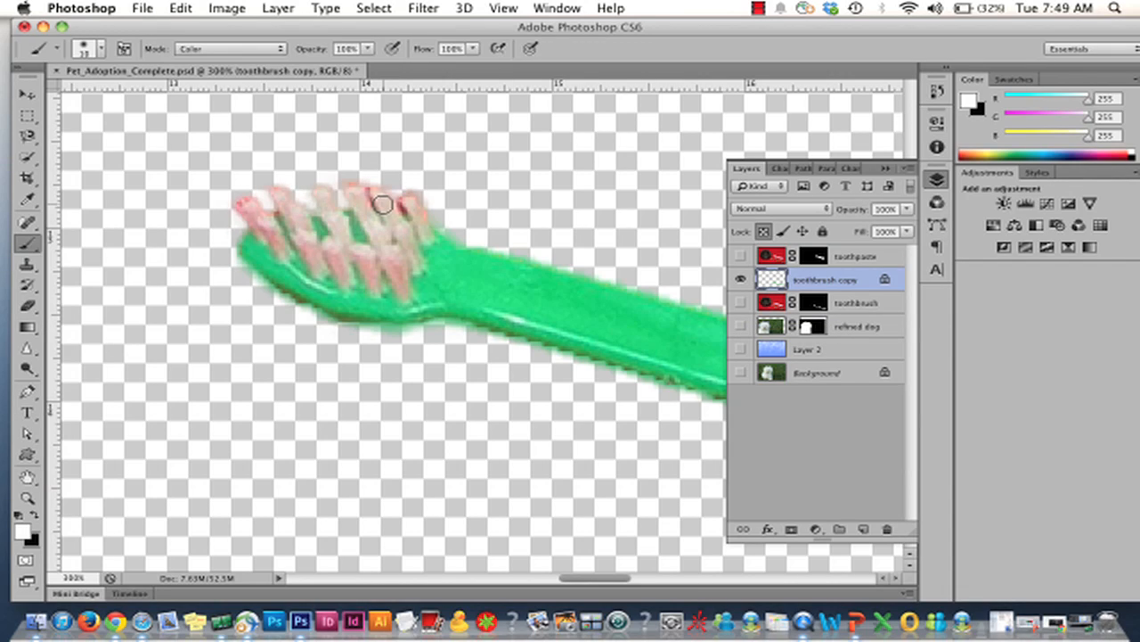
mouse_move(241, 197)
mouse_down()
mouse_move(267, 242)
mouse_move(261, 209)
mouse_move(285, 210)
mouse_move(280, 190)
mouse_move(315, 262)
mouse_up()
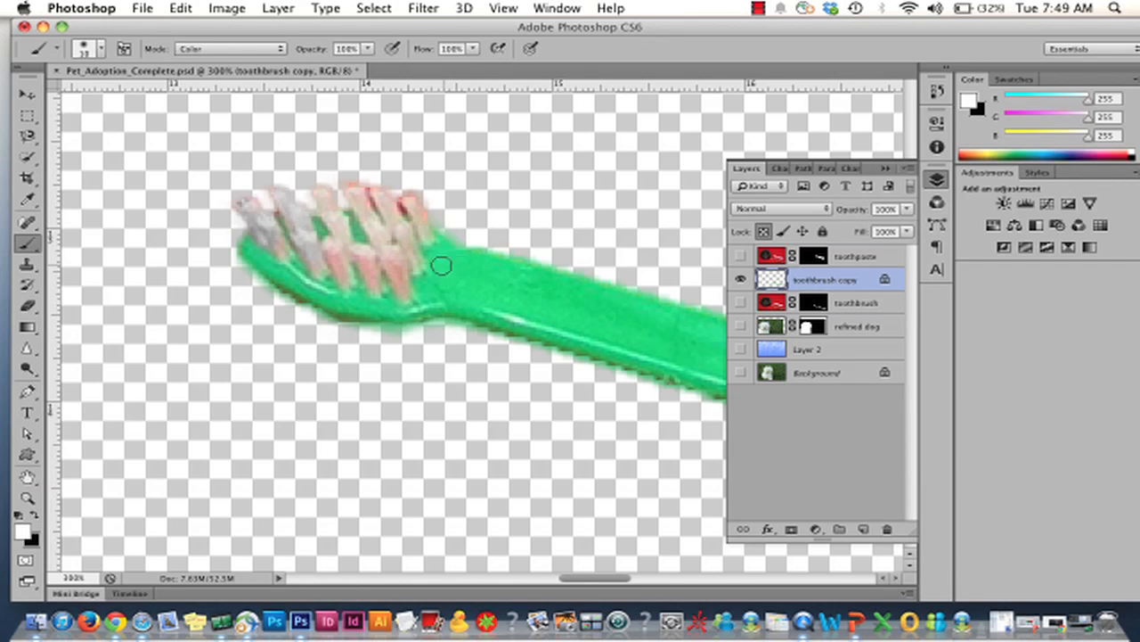
mouse_move(335, 257)
mouse_down()
mouse_move(321, 191)
mouse_move(374, 202)
mouse_move(369, 192)
mouse_move(366, 211)
mouse_move(405, 283)
mouse_move(364, 253)
mouse_move(375, 286)
mouse_up()
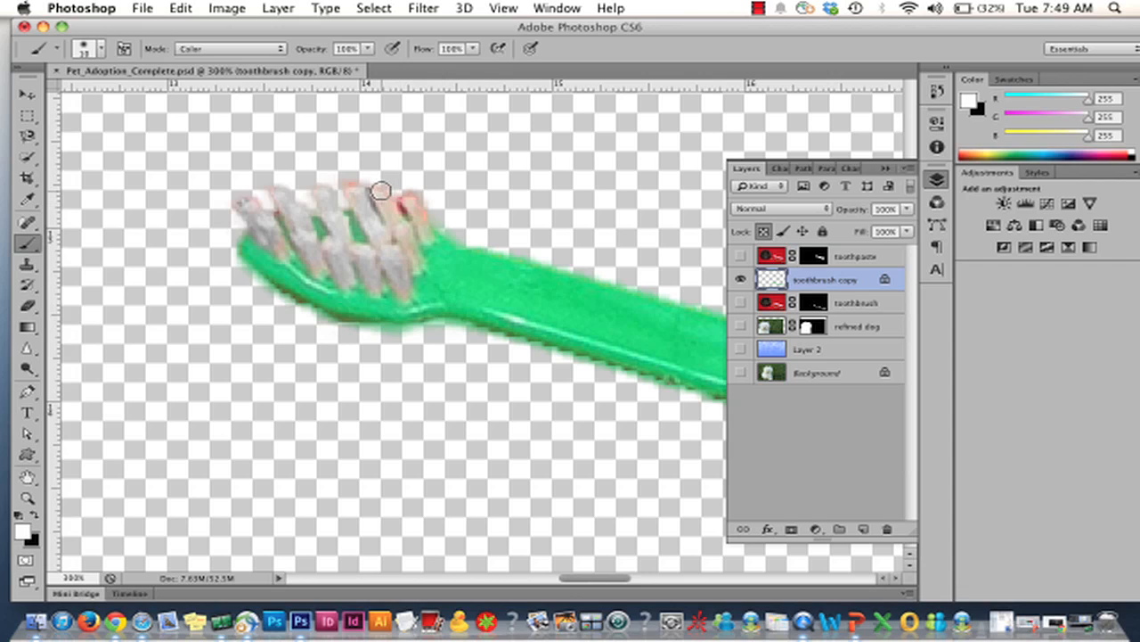
mouse_move(380, 190)
mouse_down()
mouse_move(414, 262)
mouse_move(411, 195)
mouse_up()
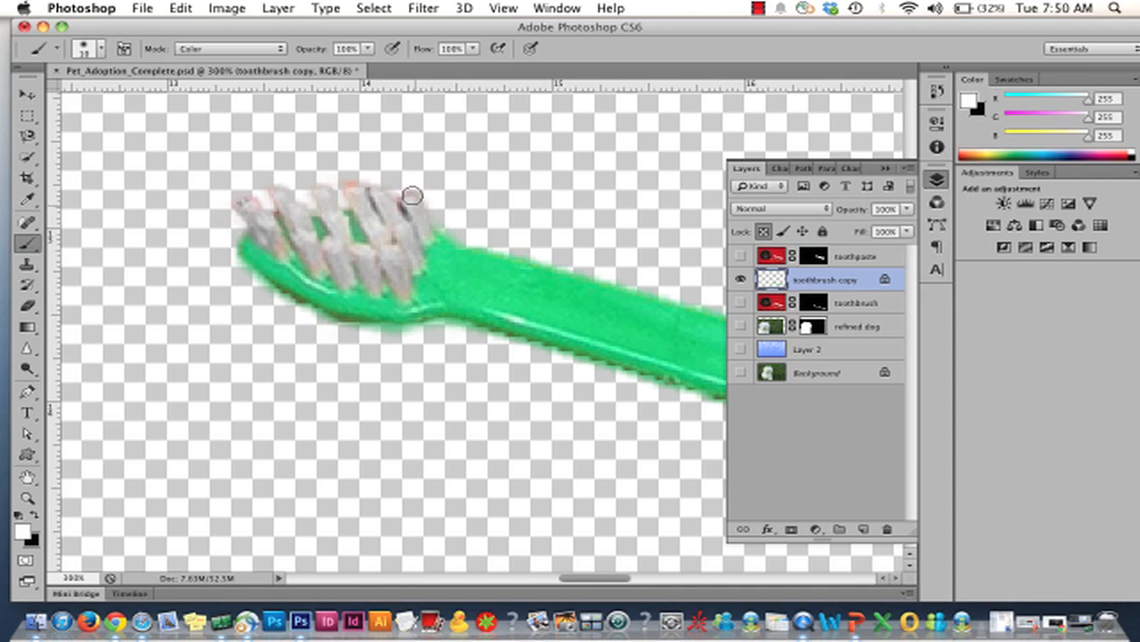
drag(443, 252, 495, 278)
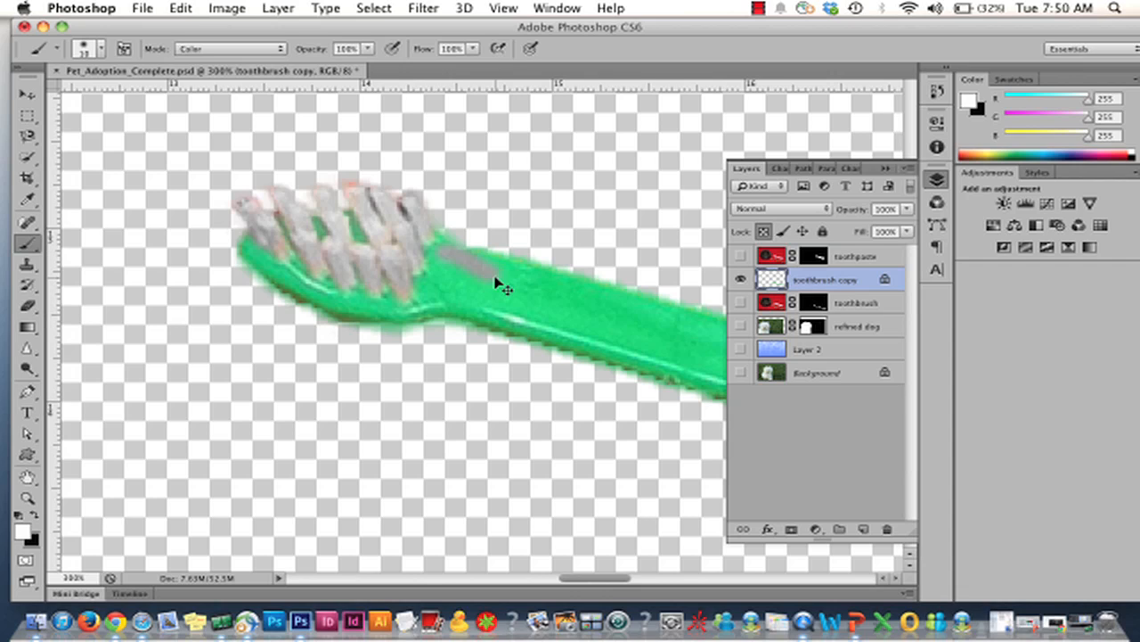
key(super+z)
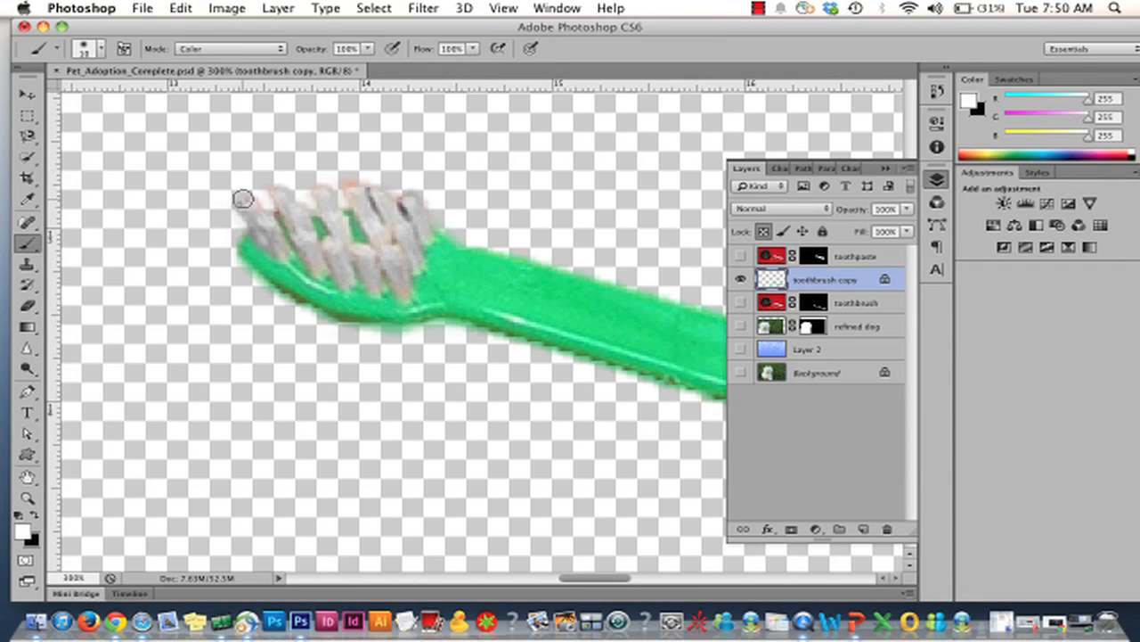
mouse_move(278, 202)
mouse_down()
mouse_move(363, 190)
mouse_move(371, 200)
mouse_move(353, 193)
mouse_move(385, 244)
mouse_up()
click(232, 49)
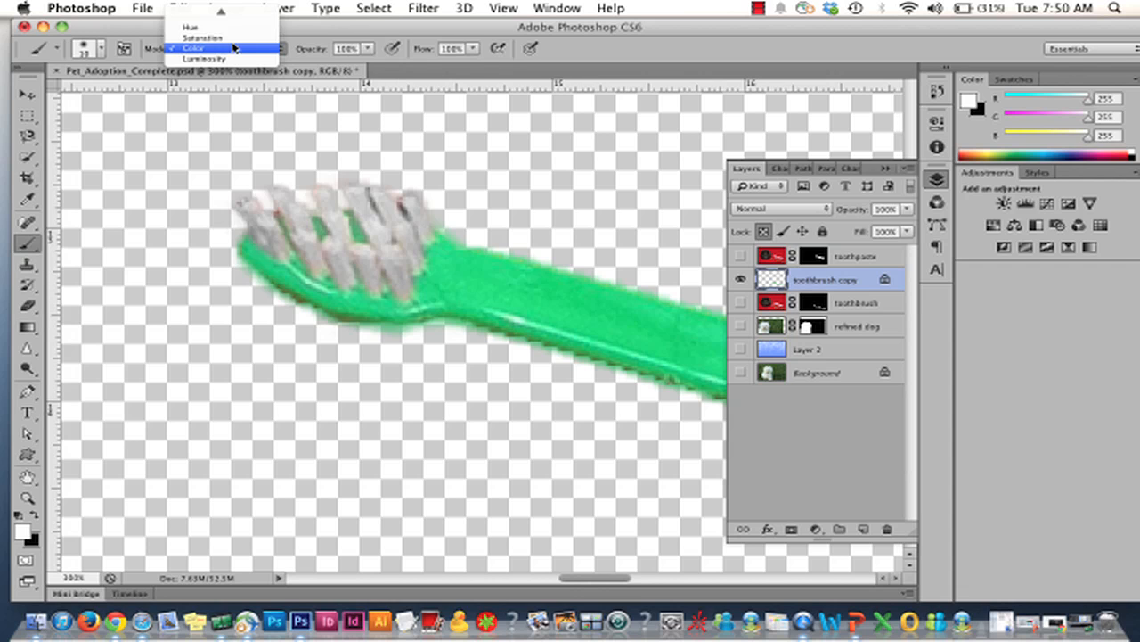
click(233, 48)
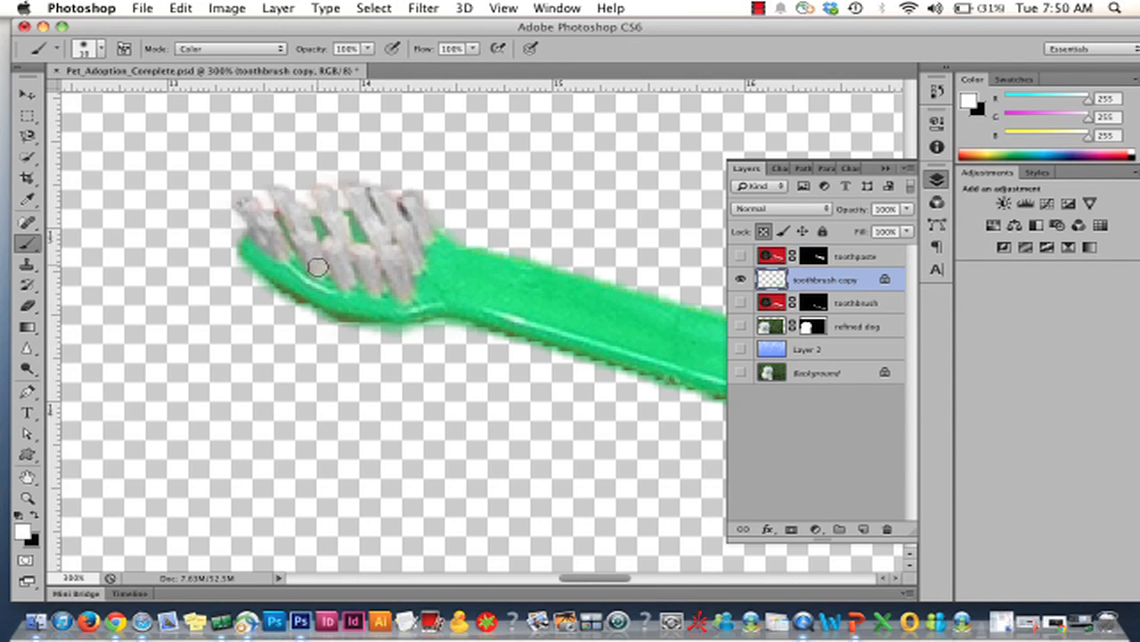
- Paint a white Color-mode stroke at full opacity along the red upper edge of the large bristle head
scroll(383, 251, right, 10)
scroll(396, 252, right, 15)
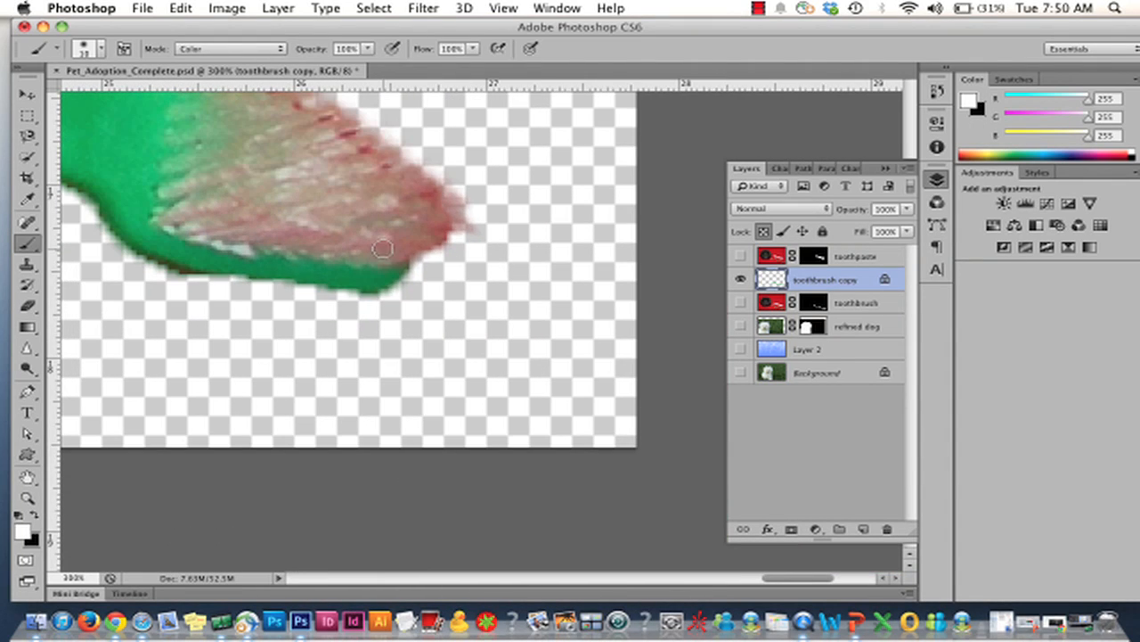
scroll(383, 248, up, 3)
scroll(280, 231, up, 3)
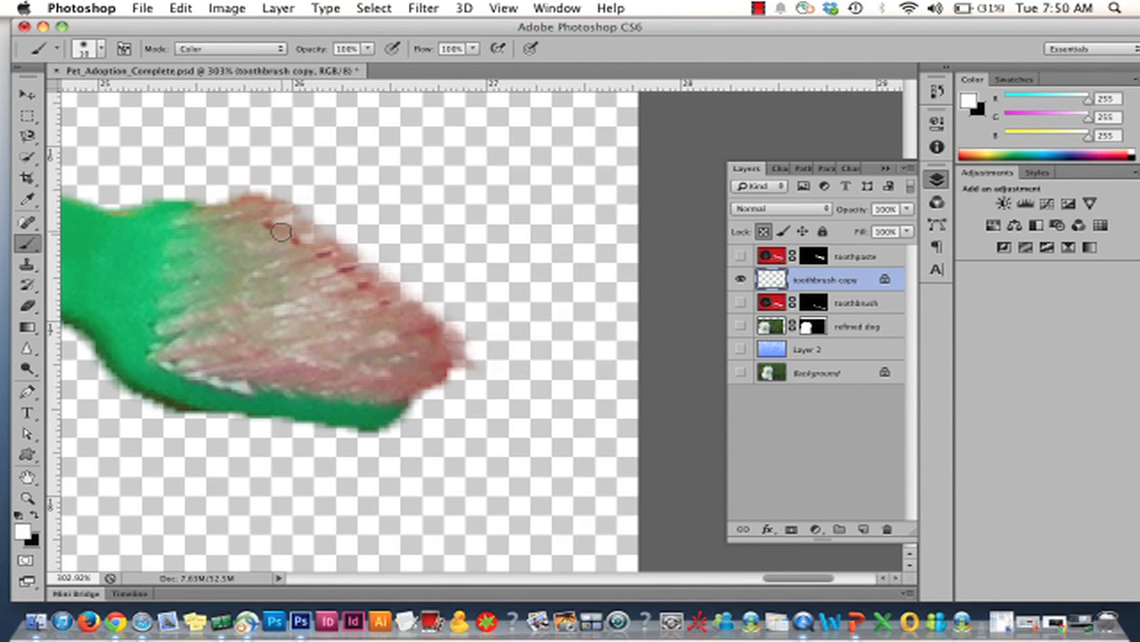
mouse_move(241, 194)
mouse_down()
mouse_move(272, 235)
mouse_move(379, 312)
mouse_up()
- Lower the brush opacity to 65% and paint over the rest of the large head's red bristles, enlarging the brush for broader strokes
click(368, 49)
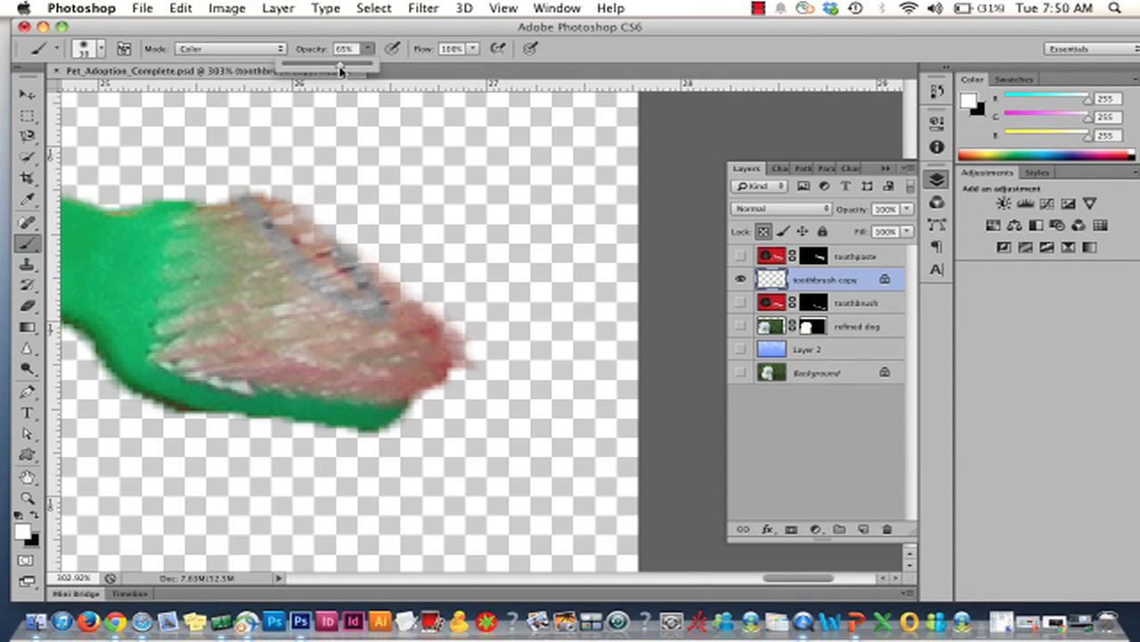
click(290, 305)
mouse_move(249, 351)
mouse_down()
mouse_move(407, 375)
mouse_move(422, 354)
mouse_move(381, 302)
mouse_move(418, 334)
mouse_move(393, 357)
mouse_move(436, 357)
mouse_up()
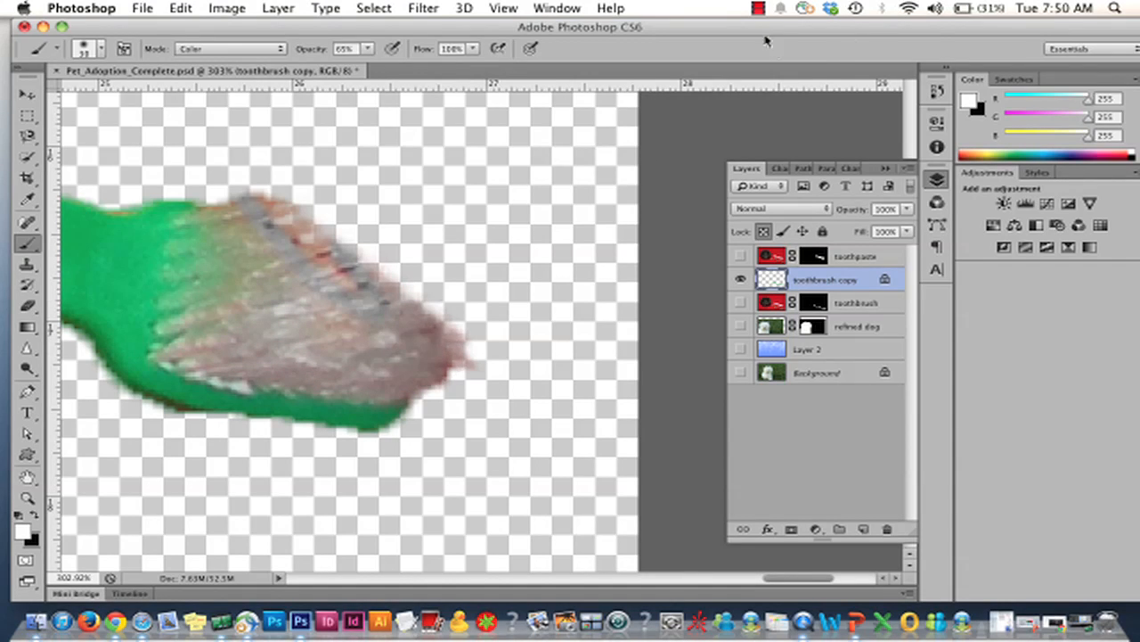
click(754, 9)
click(775, 42)
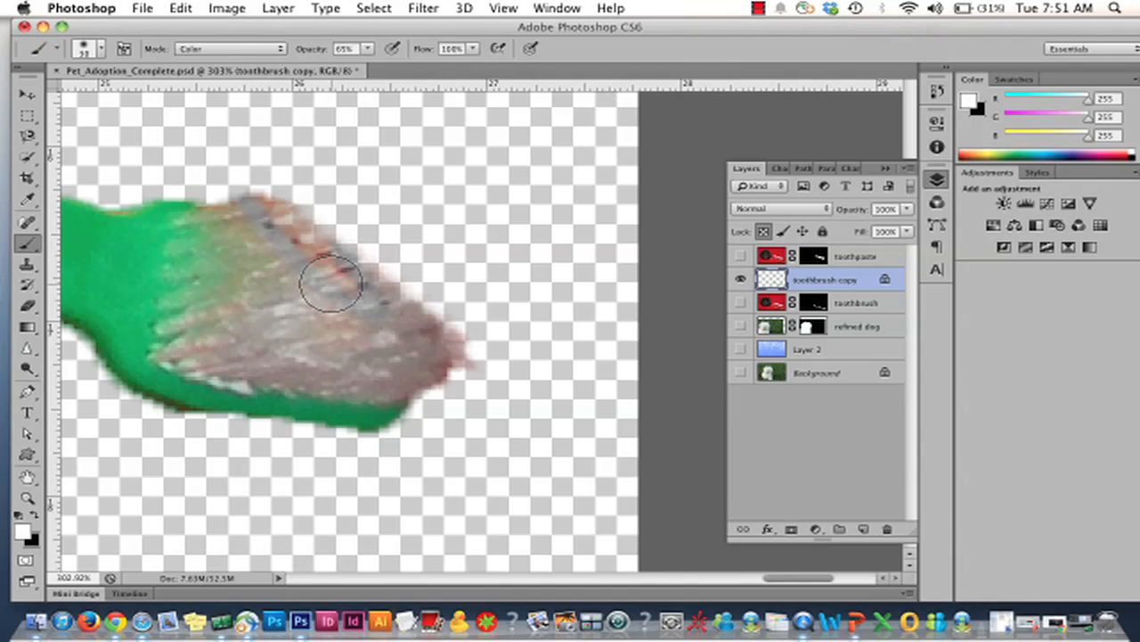
mouse_move(331, 283)
mouse_down()
mouse_move(294, 240)
mouse_move(358, 285)
mouse_move(268, 217)
mouse_move(452, 342)
mouse_move(410, 365)
mouse_move(206, 347)
mouse_move(245, 344)
mouse_move(265, 267)
mouse_move(251, 239)
mouse_move(259, 283)
mouse_move(245, 304)
mouse_move(249, 250)
mouse_move(228, 201)
mouse_move(254, 196)
mouse_move(460, 343)
mouse_move(429, 369)
mouse_move(371, 365)
mouse_move(290, 298)
mouse_move(201, 282)
mouse_move(254, 284)
mouse_move(208, 343)
mouse_move(302, 375)
mouse_move(422, 357)
mouse_move(437, 372)
mouse_move(420, 376)
mouse_move(454, 356)
mouse_up()
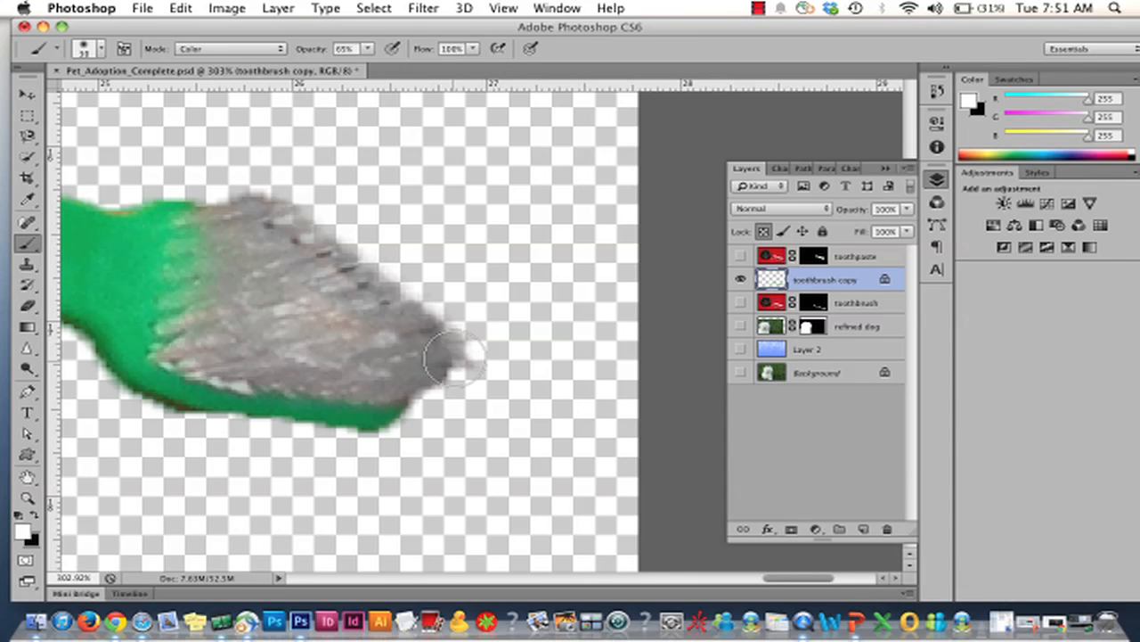
- Show the refined dog, Layer 2 and Background layers again behind the toothbrush copy, keeping the original toothbrush layer hidden
scroll(241, 372, left, 5)
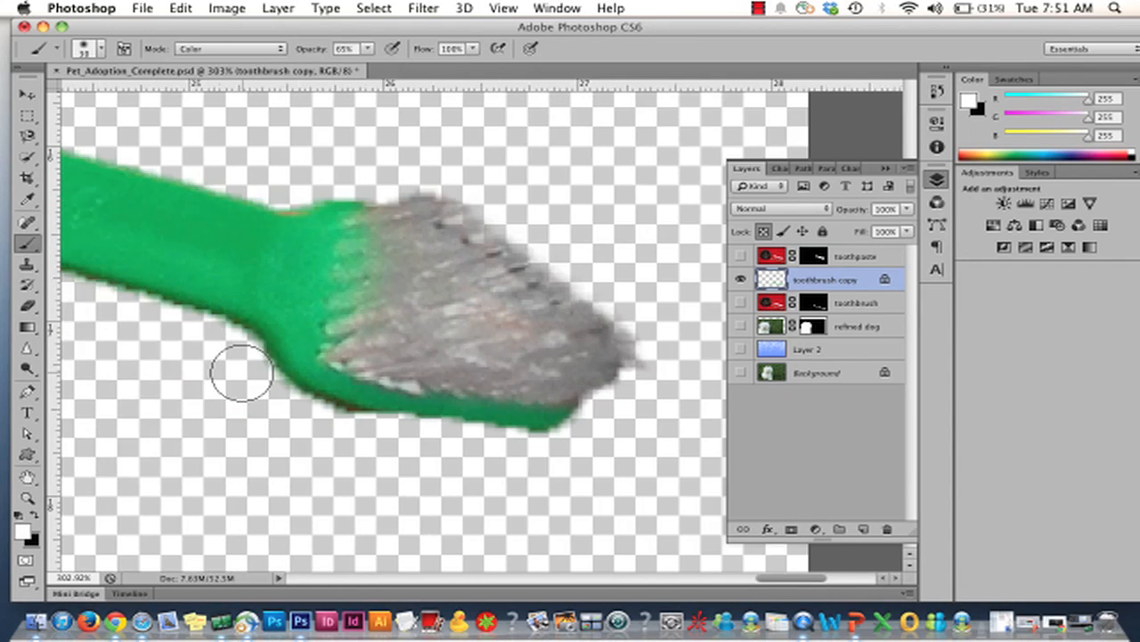
key(super+1)
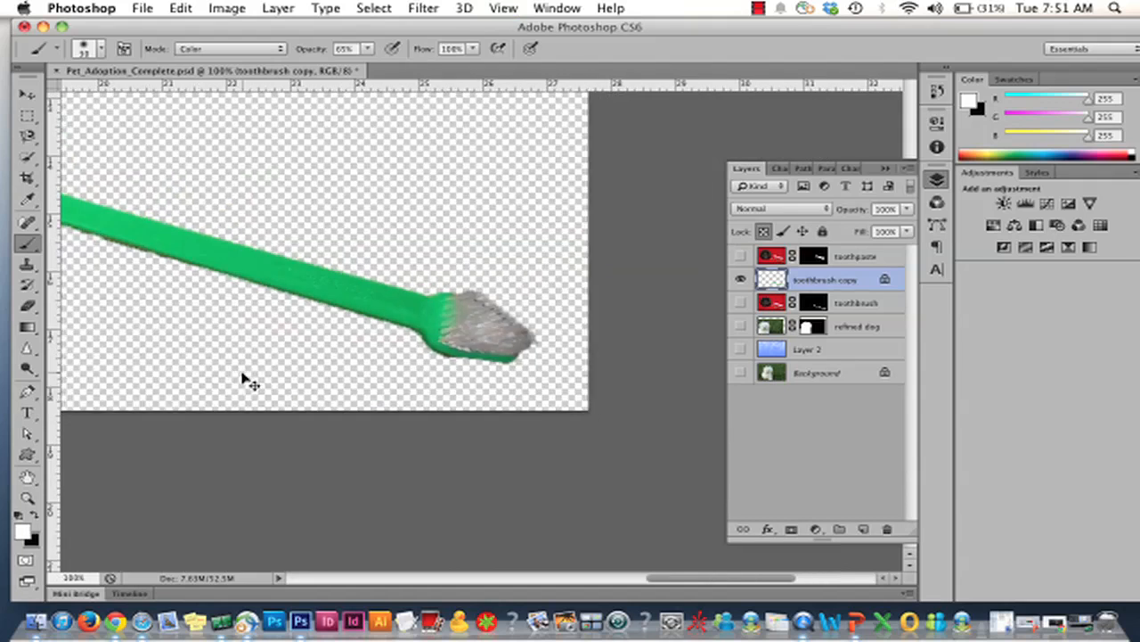
key(super+minus)
key(super+minus)
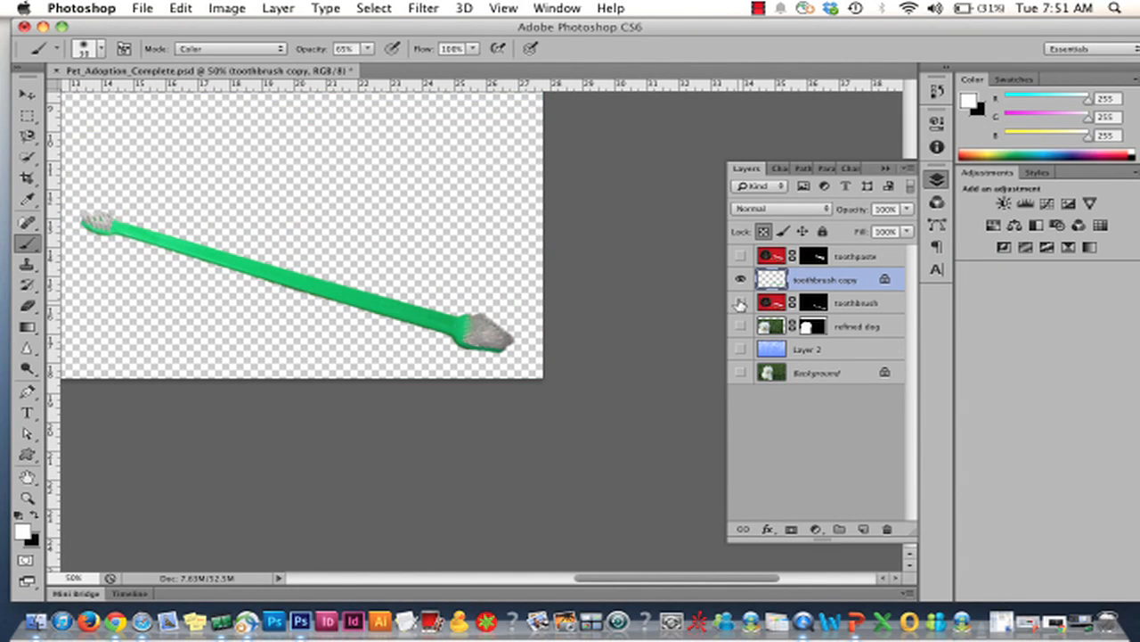
drag(738, 307, 738, 374)
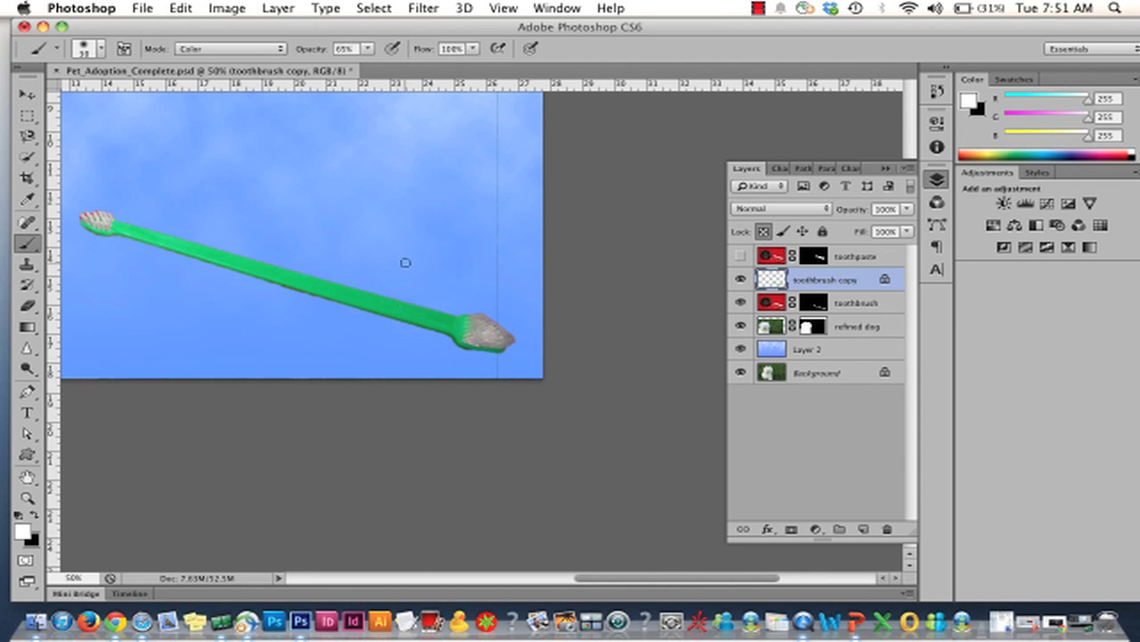
scroll(406, 262, up, 5)
scroll(383, 259, left, 2)
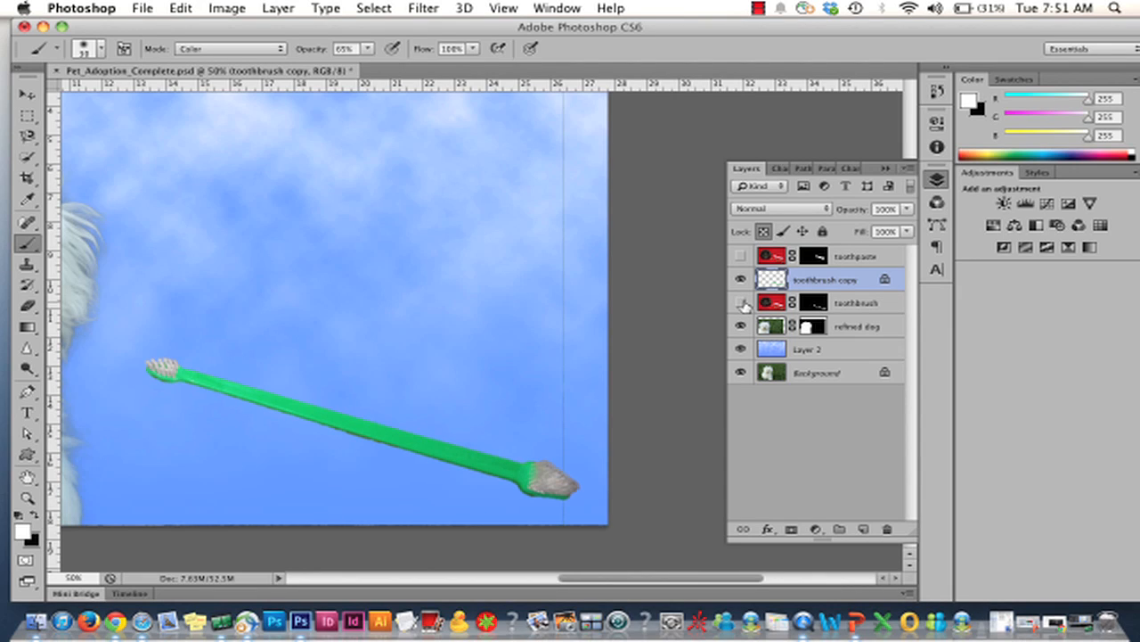
- Show the toothpaste layer again above the recolored toothbrush
scroll(290, 344, up, 7)
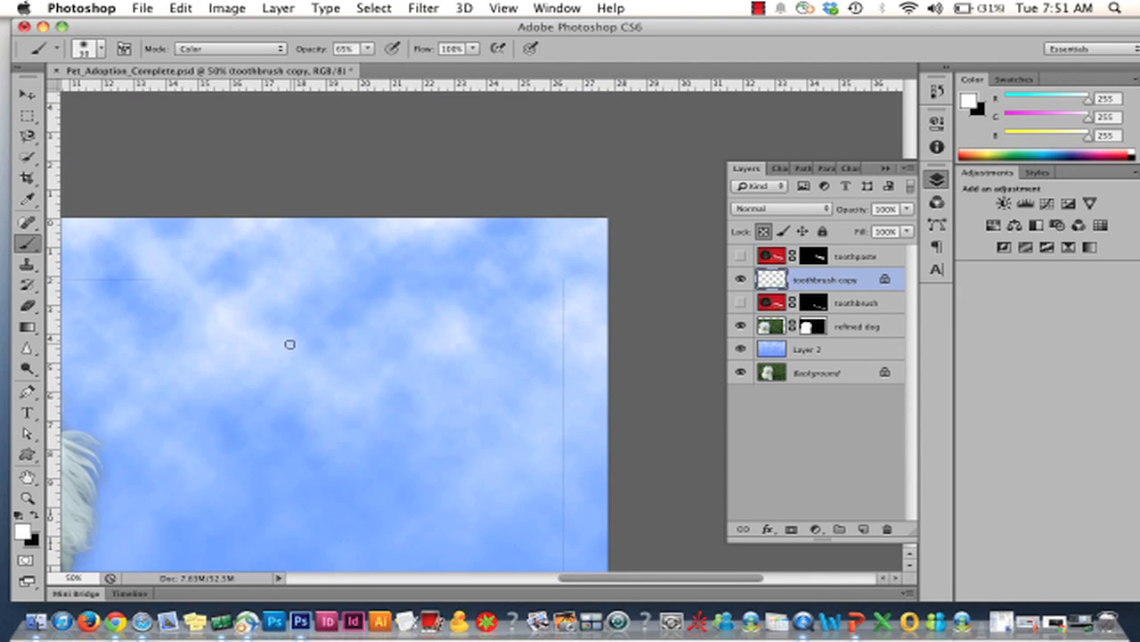
scroll(290, 344, down, 3)
scroll(290, 344, right, 1)
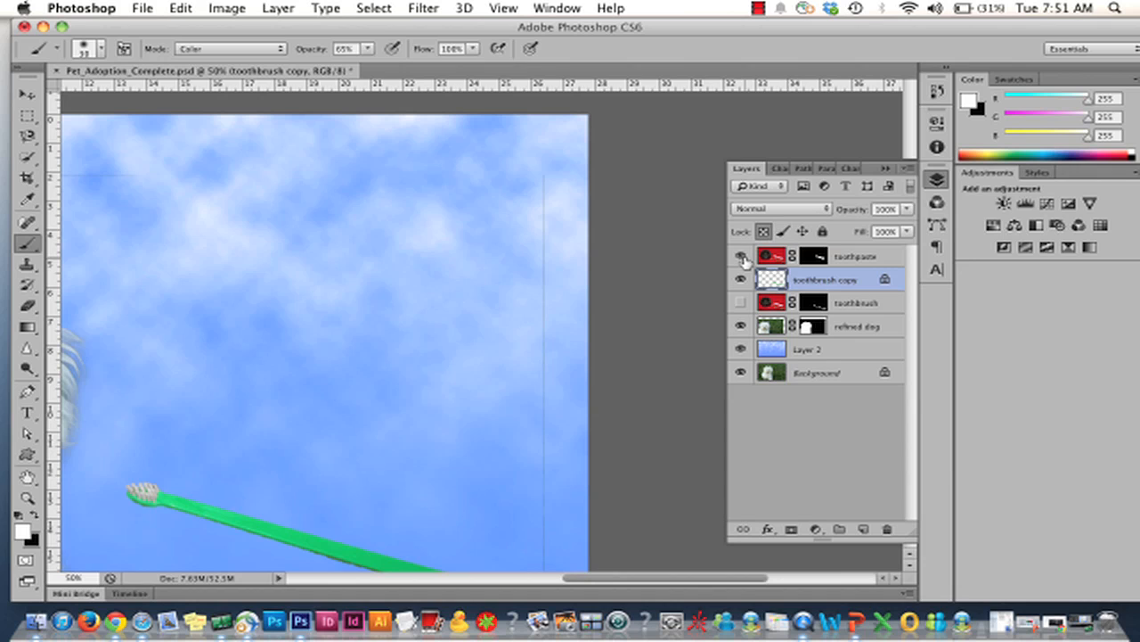
click(742, 257)
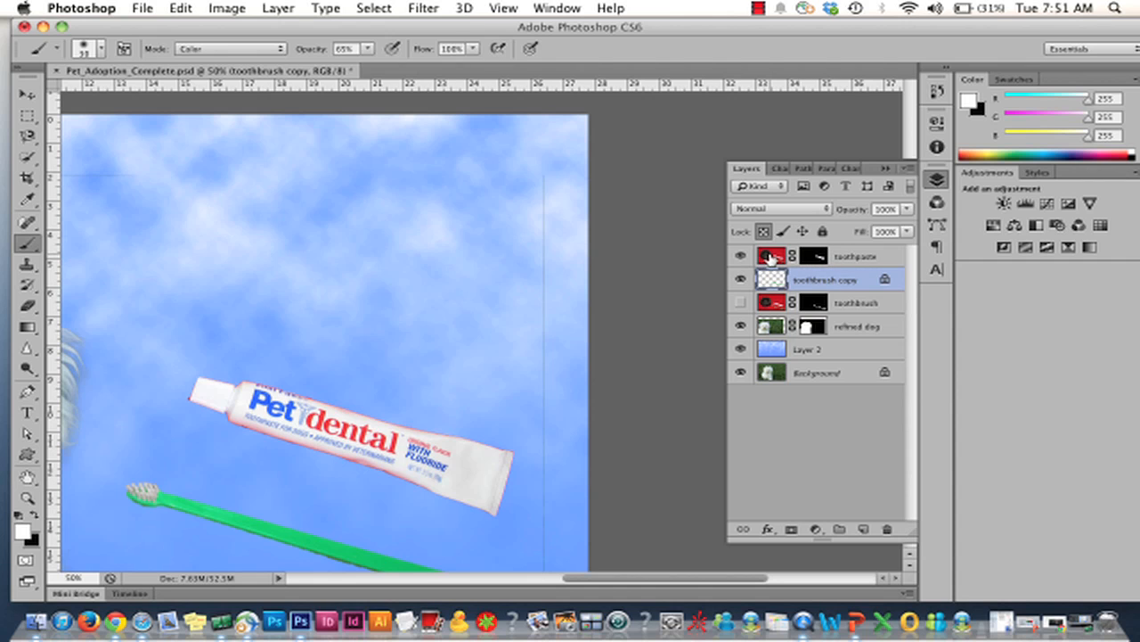
- Select the toothpaste layer's image and paint white in Color mode at 65% opacity along the tube's red lower edge below the lettering
click(772, 258)
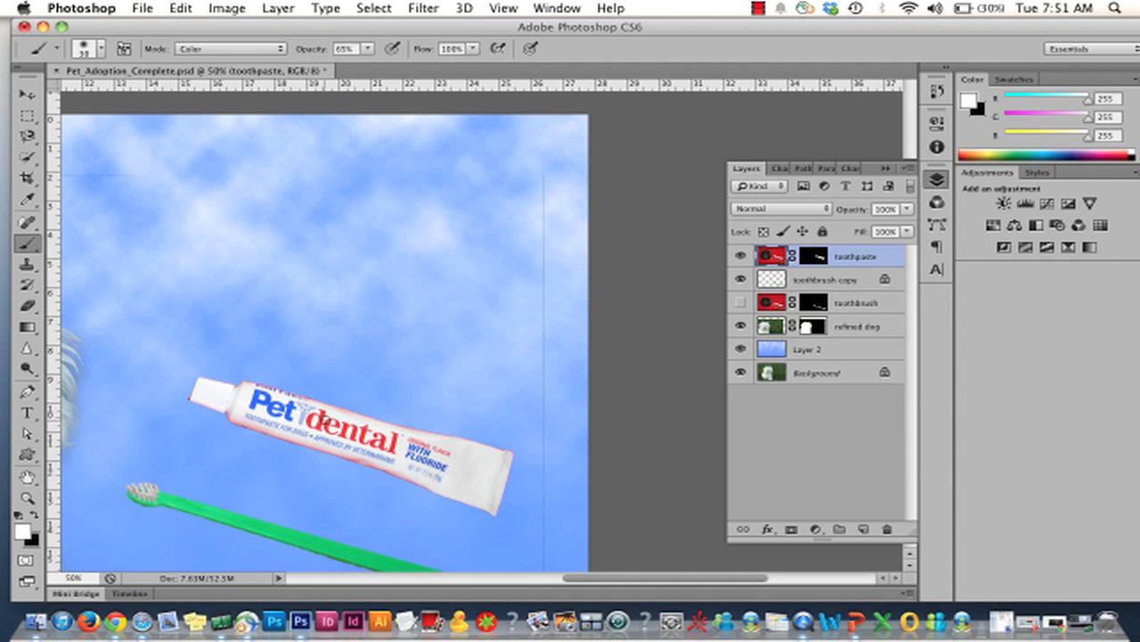
key(super+equal)
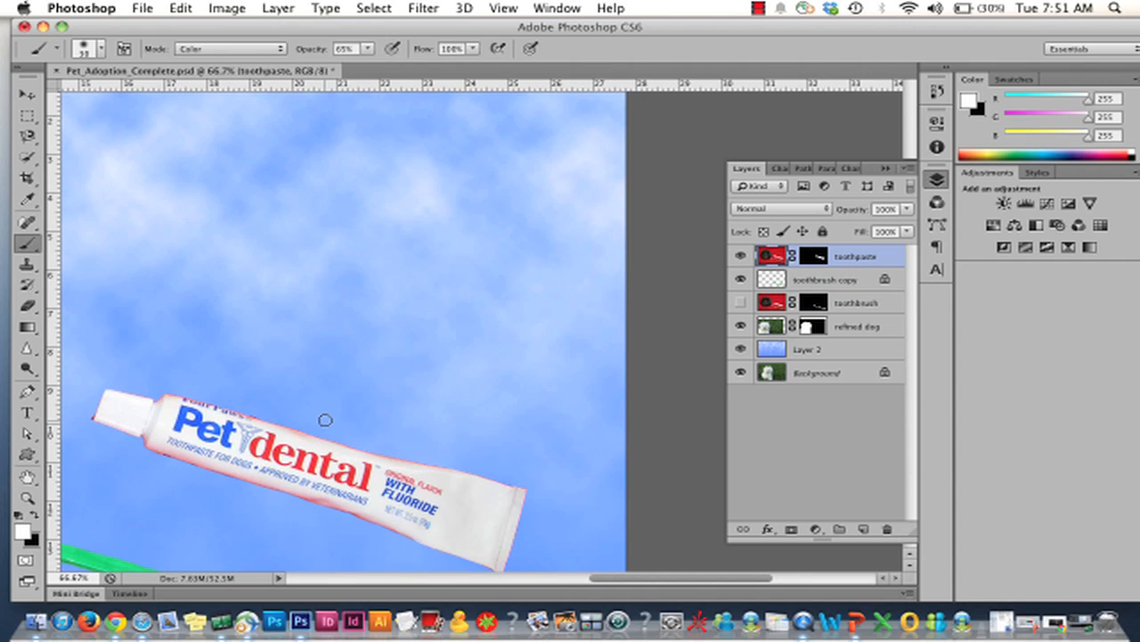
scroll(325, 420, down, 3)
scroll(325, 420, left, 3)
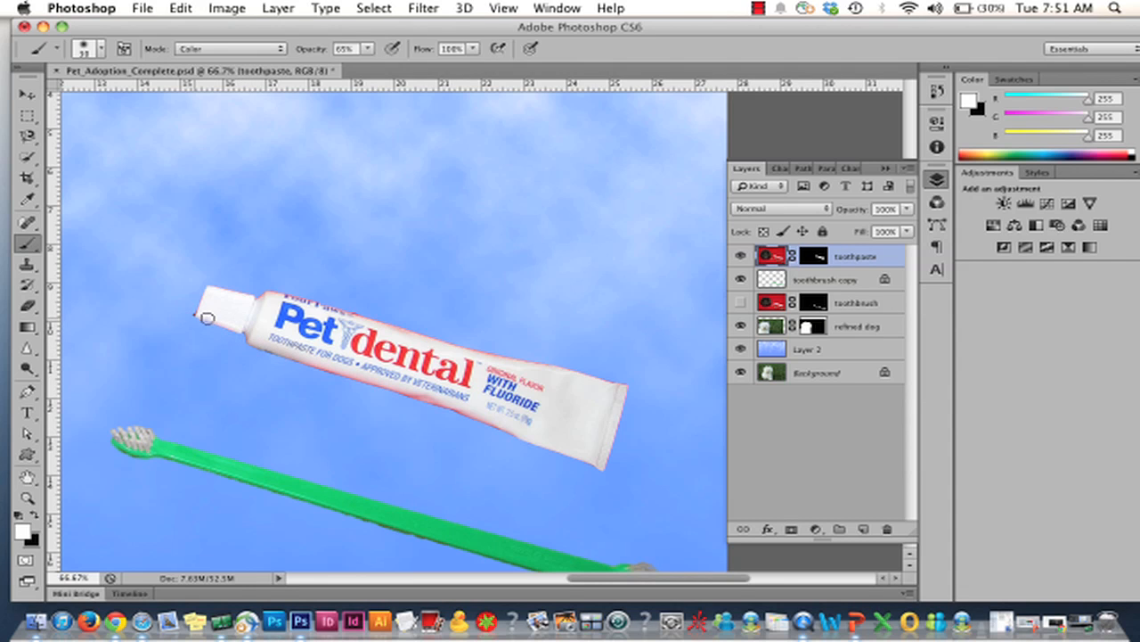
key(super+equal)
key(super+equal)
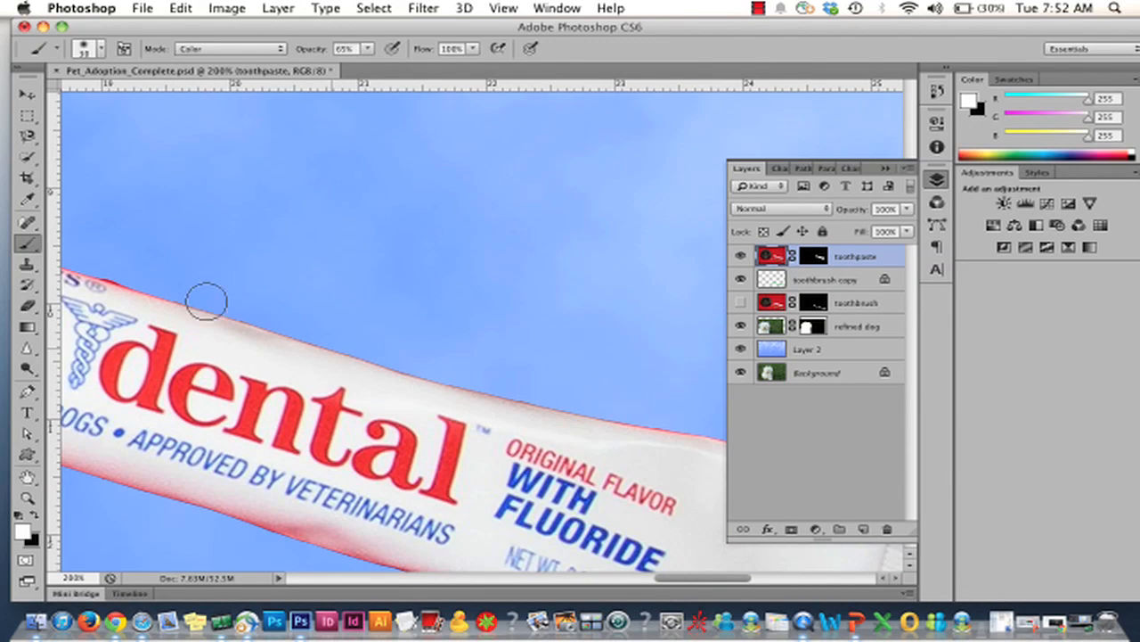
scroll(419, 396, down, 5)
scroll(419, 395, left, 2)
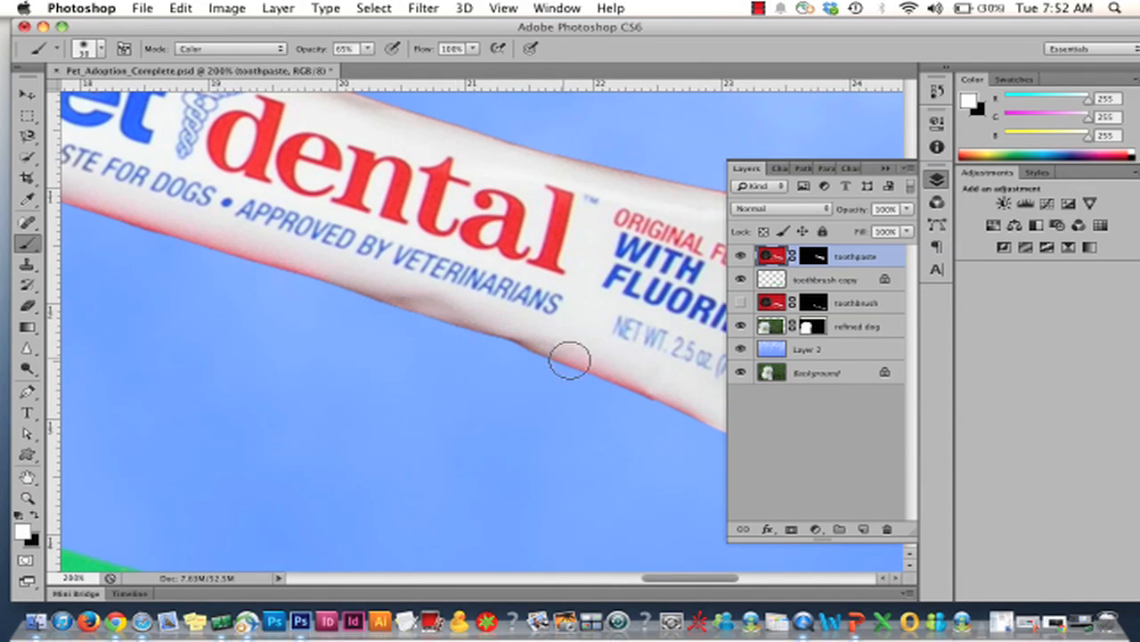
scroll(481, 330, up, 8)
scroll(481, 329, right, 5)
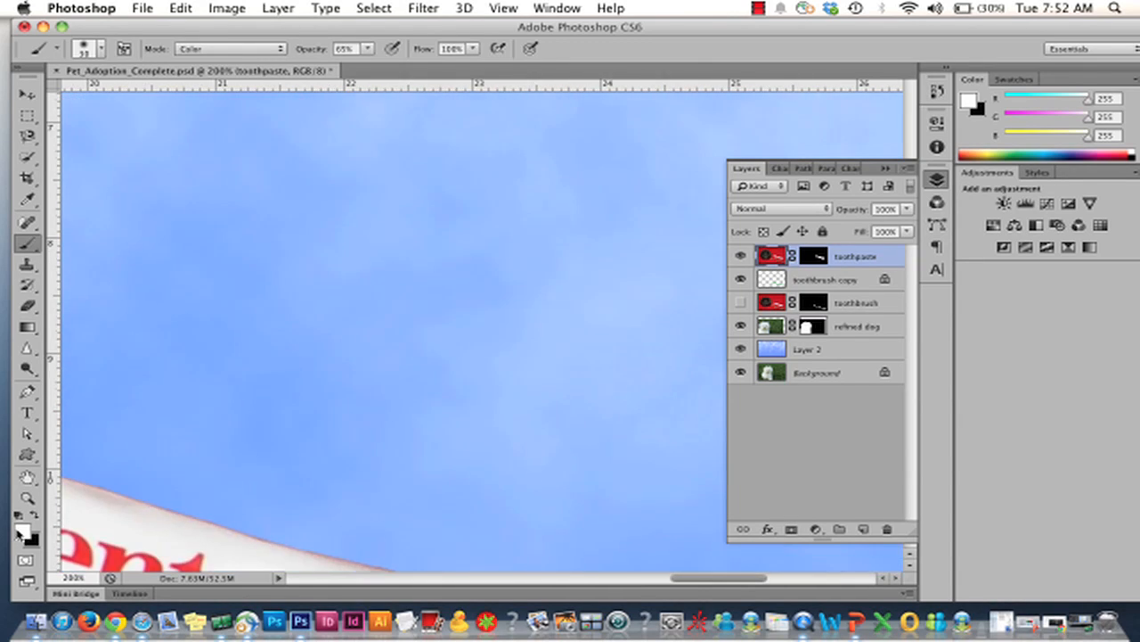
scroll(112, 453, down, 6)
scroll(112, 453, left, 6)
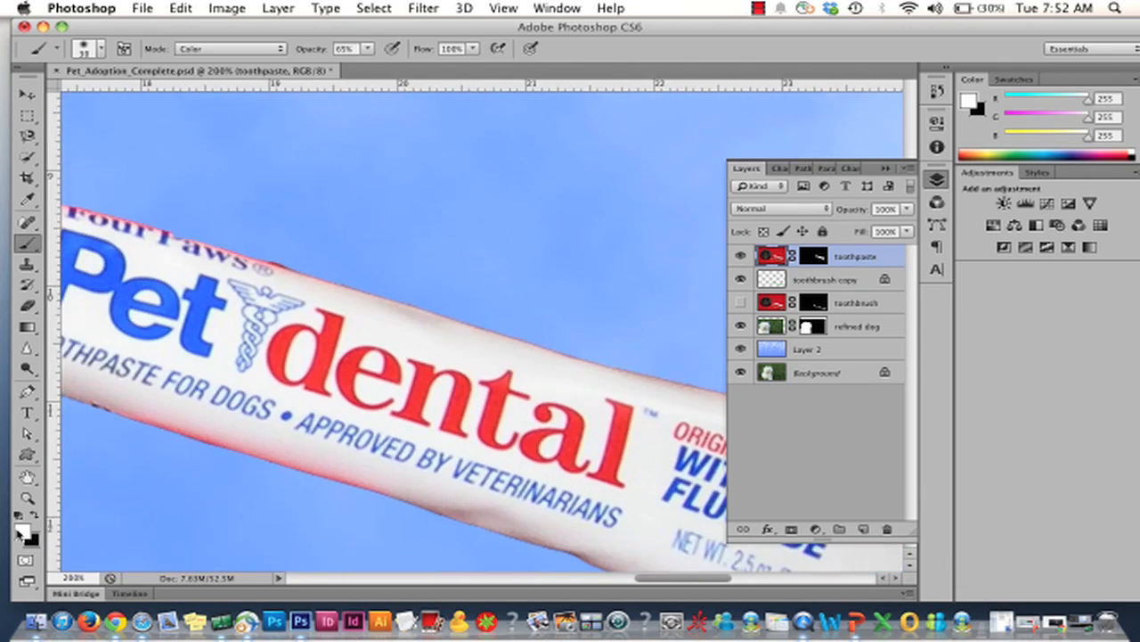
key(F12)
key(F12)
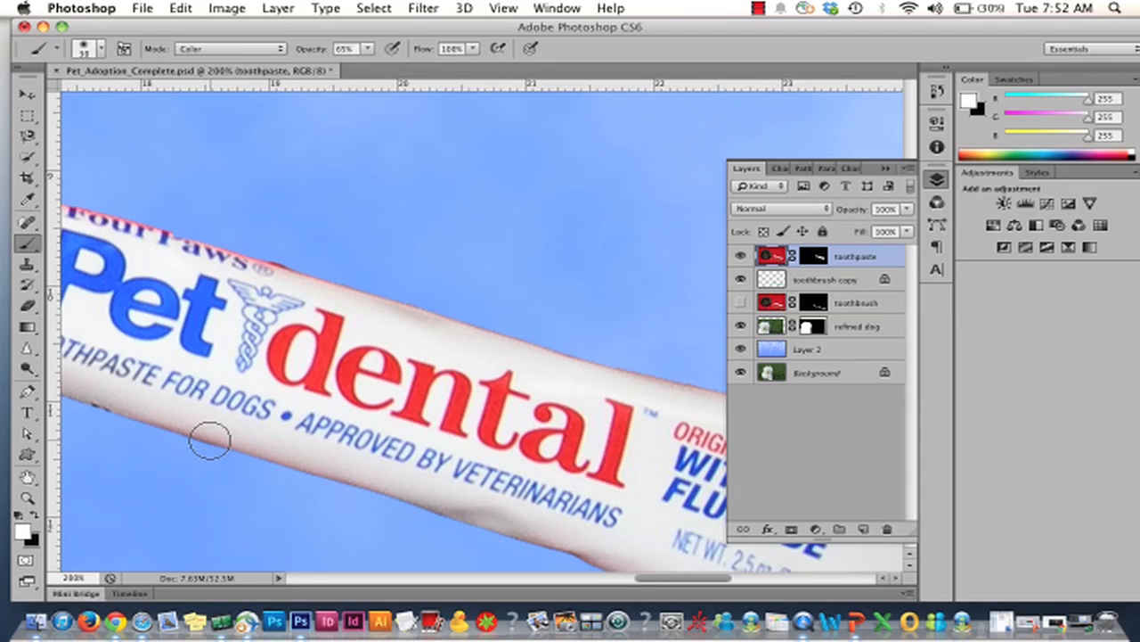
- Paint white along the tube's red upper edge from the brand lettering to the crimped end's corner
mouse_move(222, 261)
mouse_down()
mouse_move(249, 211)
mouse_move(275, 242)
mouse_move(232, 243)
mouse_move(407, 294)
mouse_up()
scroll(407, 294, right, 10)
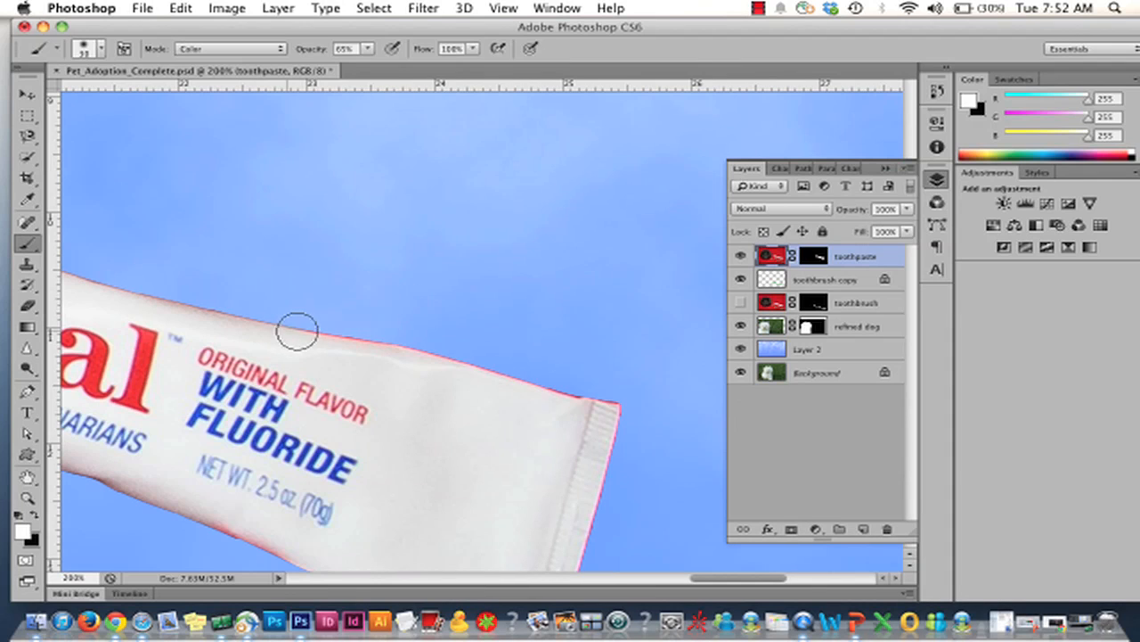
mouse_move(330, 331)
mouse_down()
mouse_move(466, 354)
mouse_move(616, 408)
mouse_move(606, 410)
mouse_up()
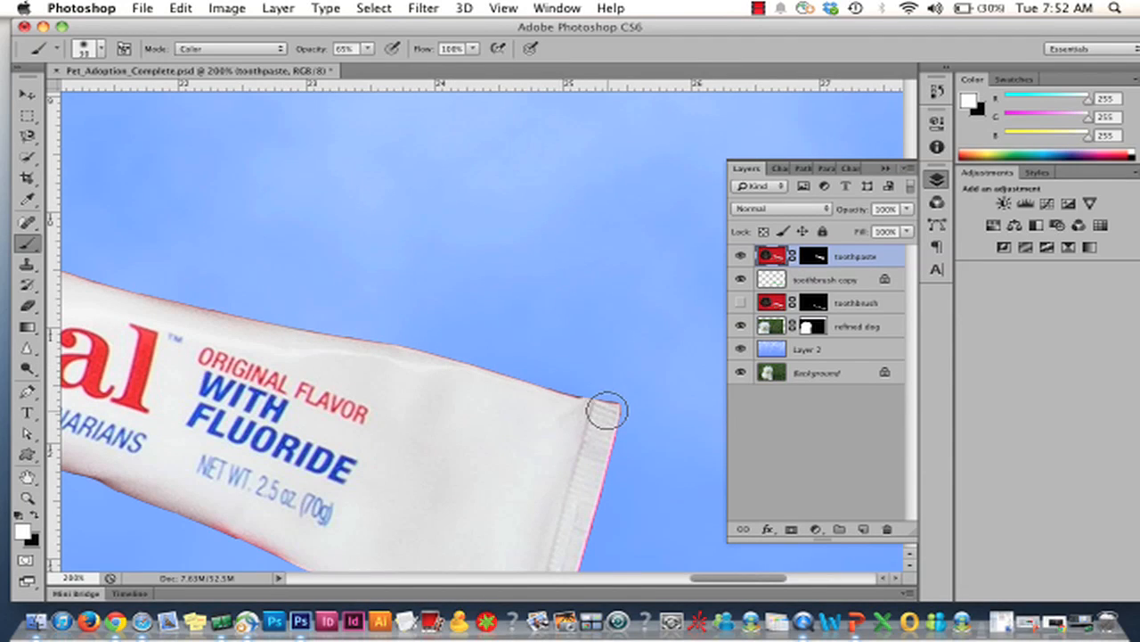
- Raise the brush opacity to 100% and paint out the red along the crimped end and the adjoining lower edge of the tube
click(367, 49)
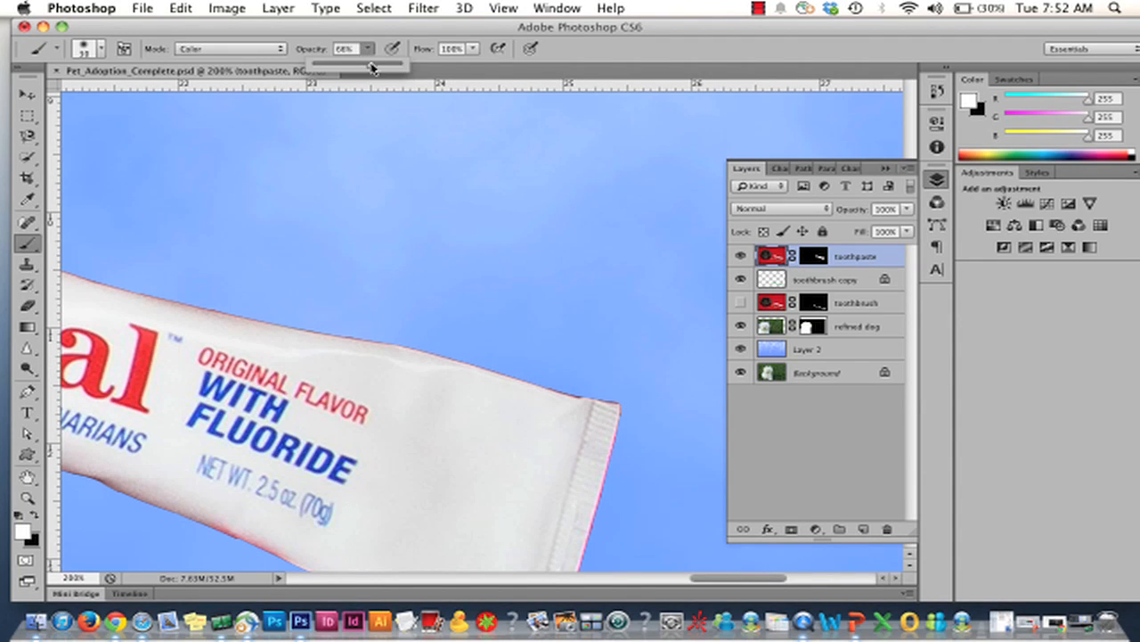
mouse_move(636, 407)
mouse_down()
mouse_move(580, 508)
mouse_move(606, 522)
mouse_move(596, 513)
mouse_up()
scroll(596, 513, down, 5)
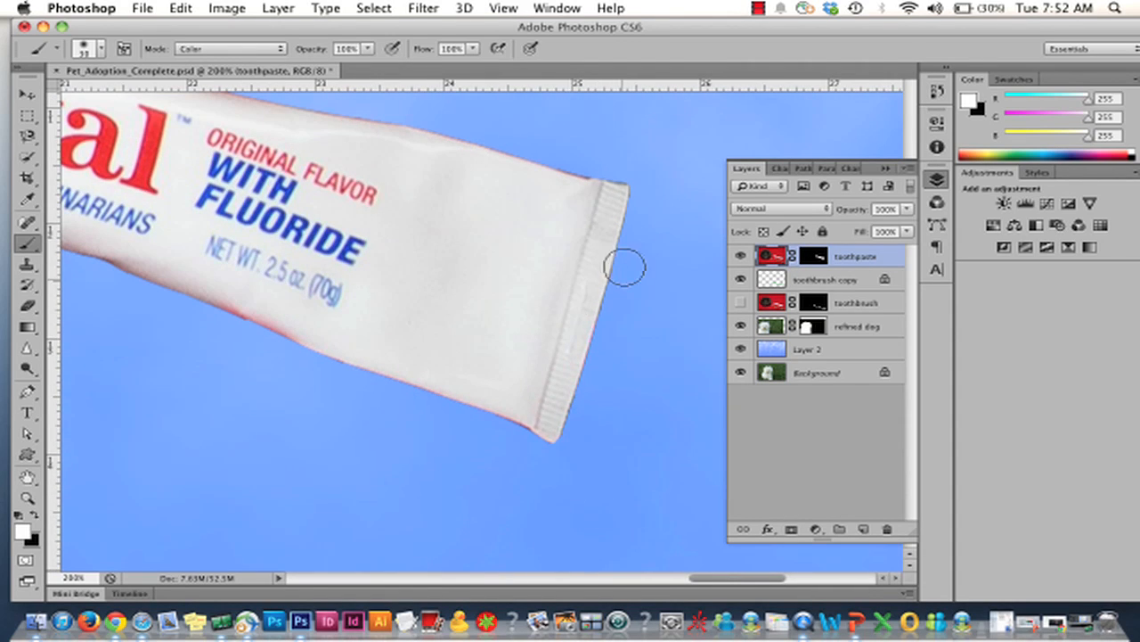
mouse_move(579, 401)
mouse_down()
mouse_move(551, 430)
mouse_move(292, 357)
mouse_move(311, 358)
mouse_move(218, 323)
mouse_move(255, 328)
mouse_move(127, 256)
mouse_move(213, 299)
mouse_move(319, 142)
mouse_up()
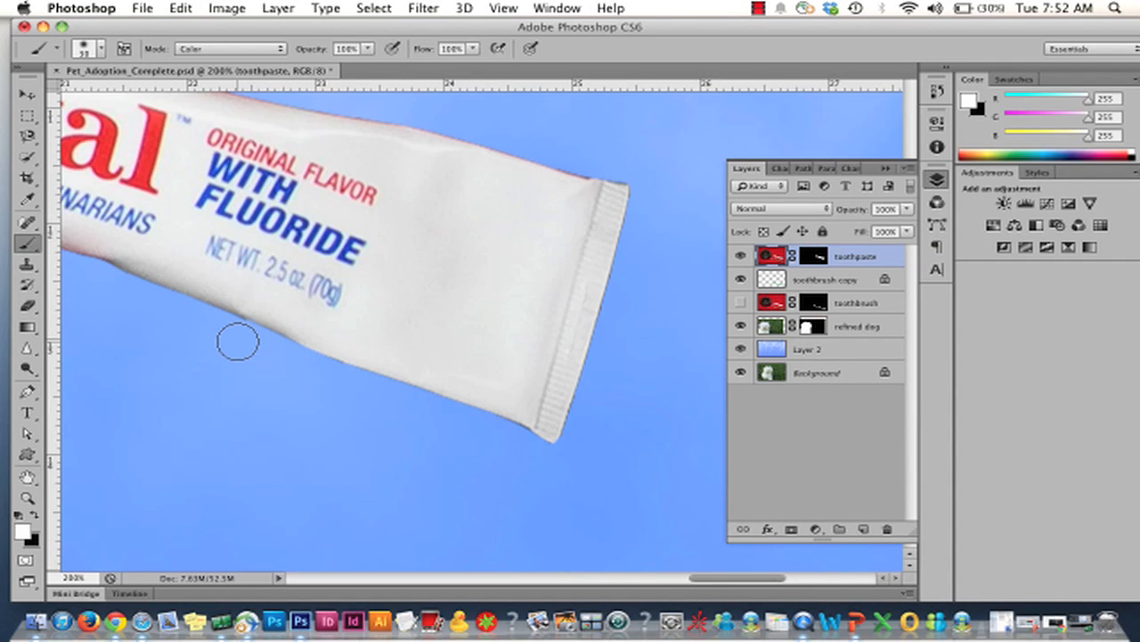
- Paint white over the remaining red fringe along the tube's lower edge and around the white cap
scroll(521, 407, left, 5)
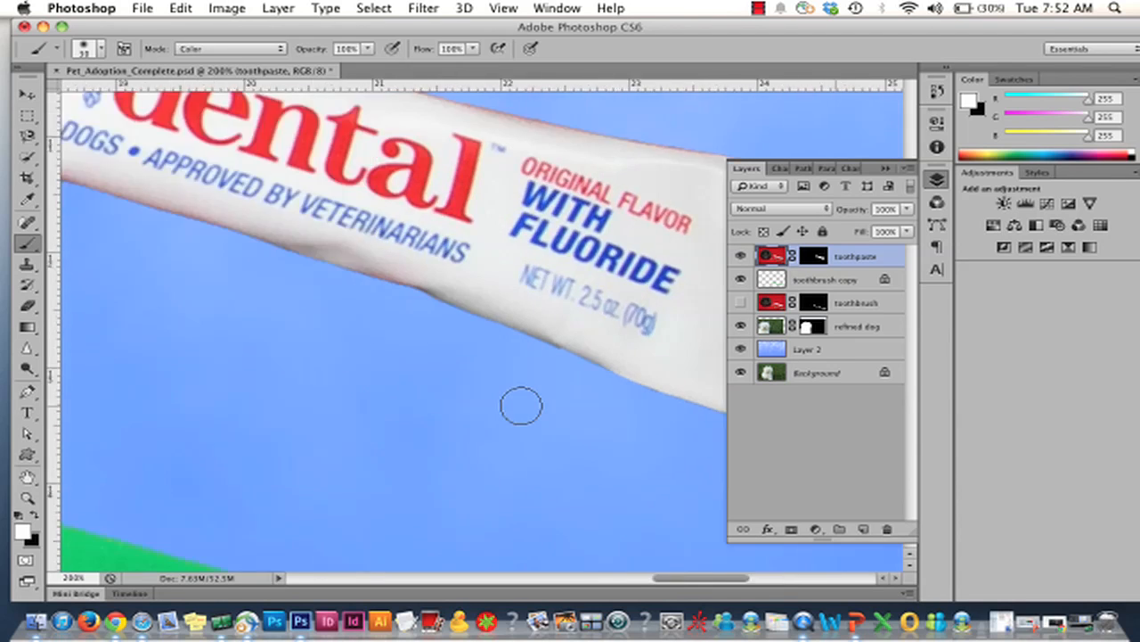
scroll(521, 406, left, 5)
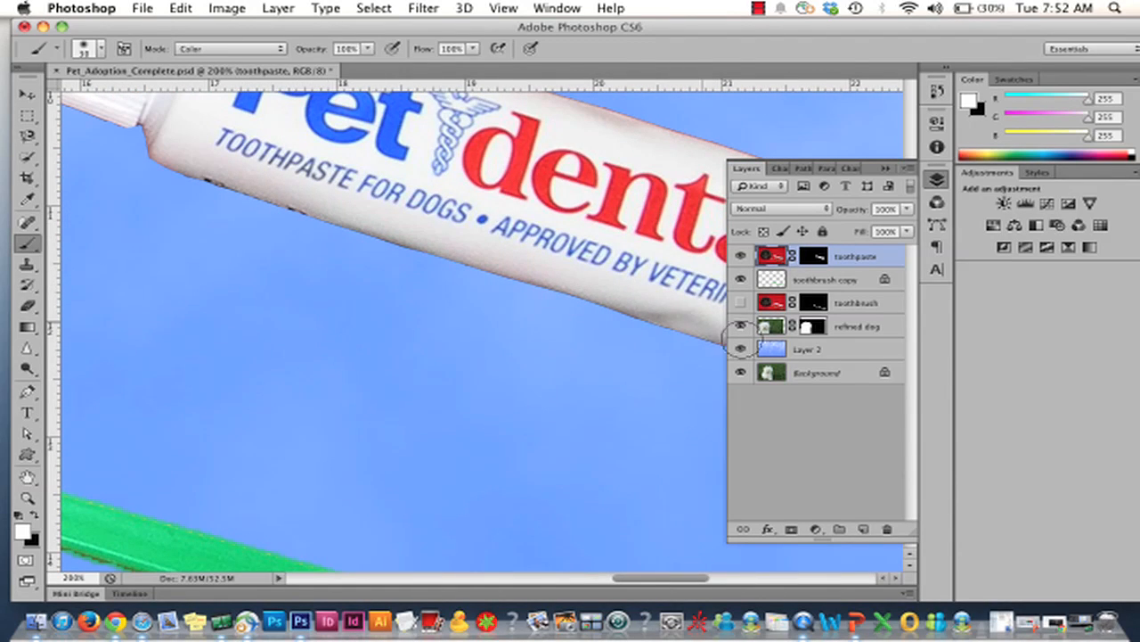
scroll(272, 205, left, 5)
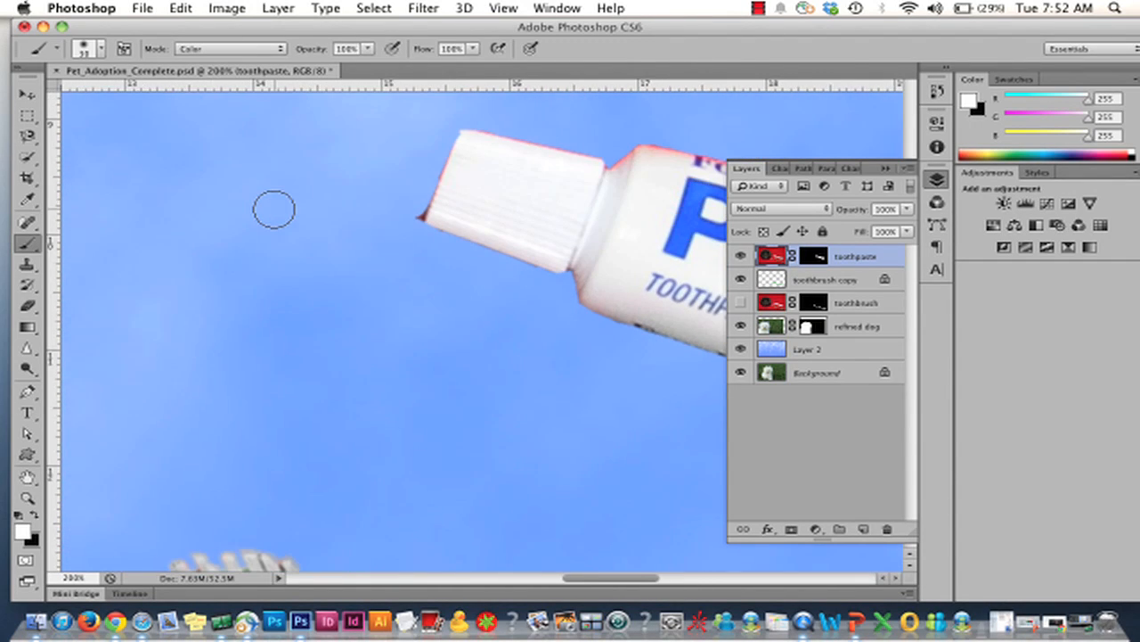
scroll(274, 210, right, 2)
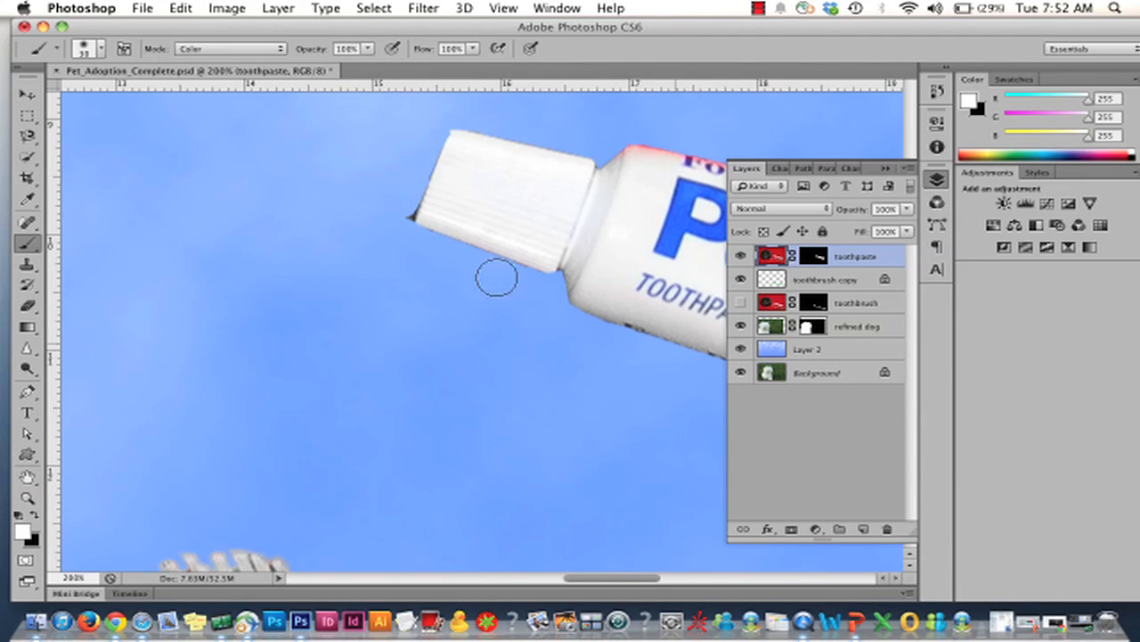
scroll(415, 211, right, 10)
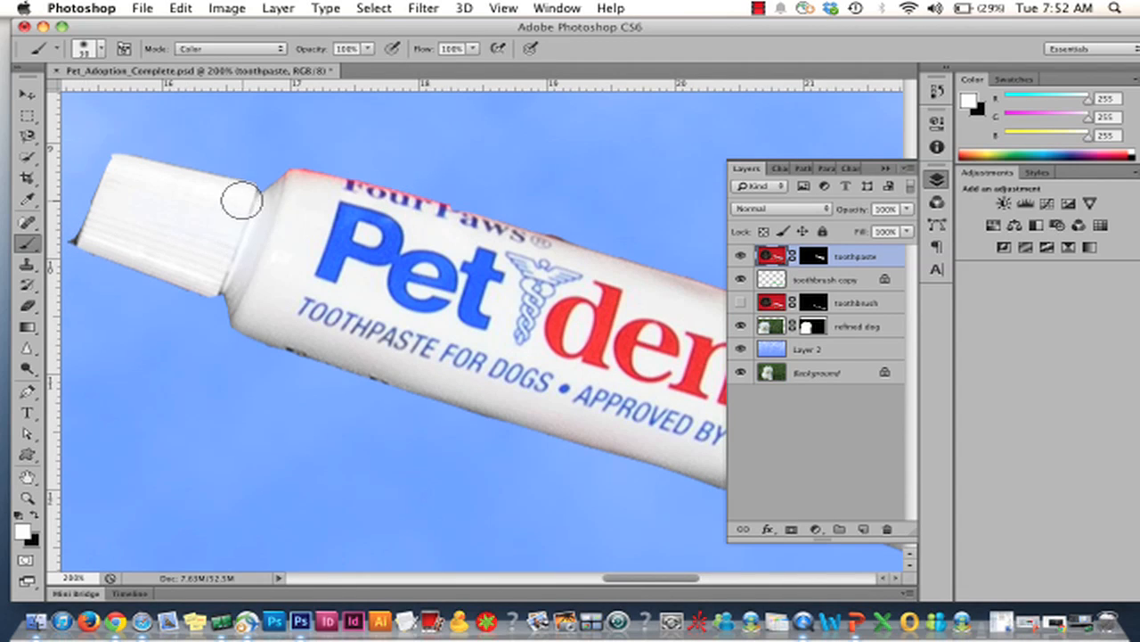
- Paint white at full opacity along the tube's upper edge, from the shoulder beside the cap towards the crimped end
mouse_move(242, 201)
mouse_down()
mouse_move(304, 188)
mouse_move(265, 185)
mouse_move(314, 181)
mouse_move(426, 192)
mouse_move(644, 265)
mouse_up()
scroll(644, 265, right, 6)
drag(404, 266, 721, 330)
scroll(594, 313, right, 10)
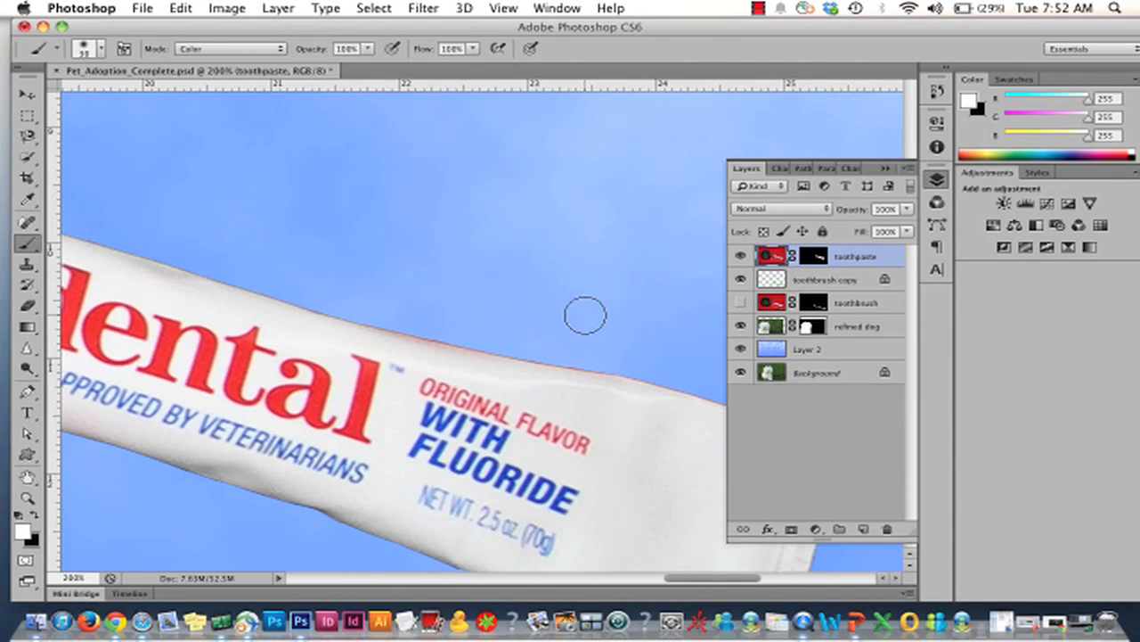
mouse_move(315, 307)
mouse_down()
mouse_move(609, 344)
mouse_move(566, 365)
mouse_move(468, 342)
mouse_move(644, 379)
mouse_up()
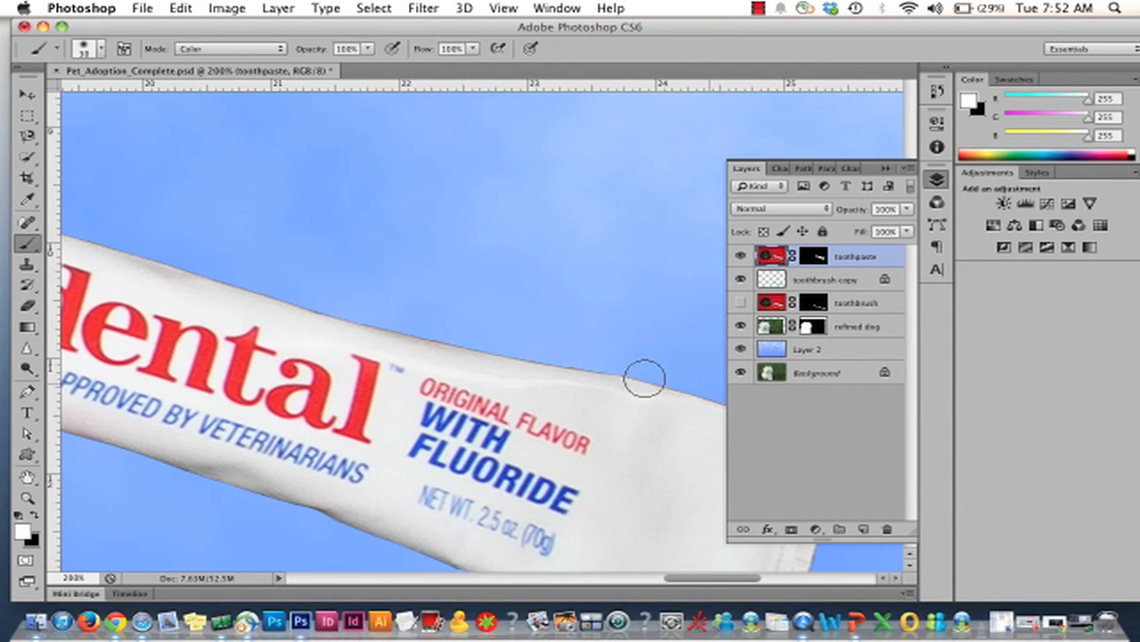
scroll(644, 379, right, 3)
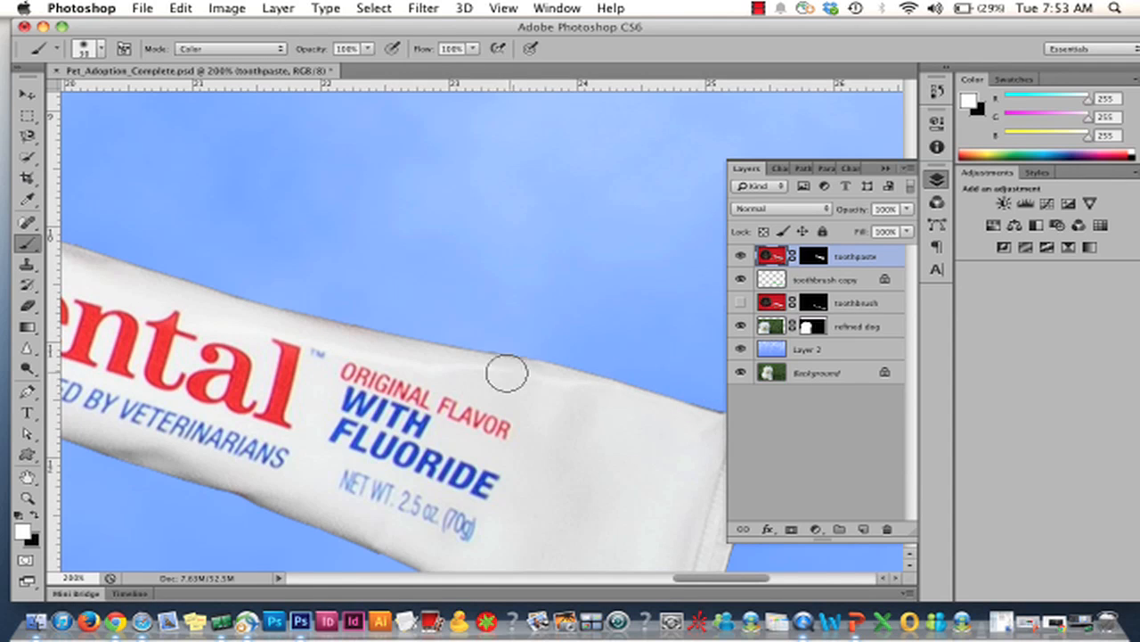
scroll(507, 373, left, 20)
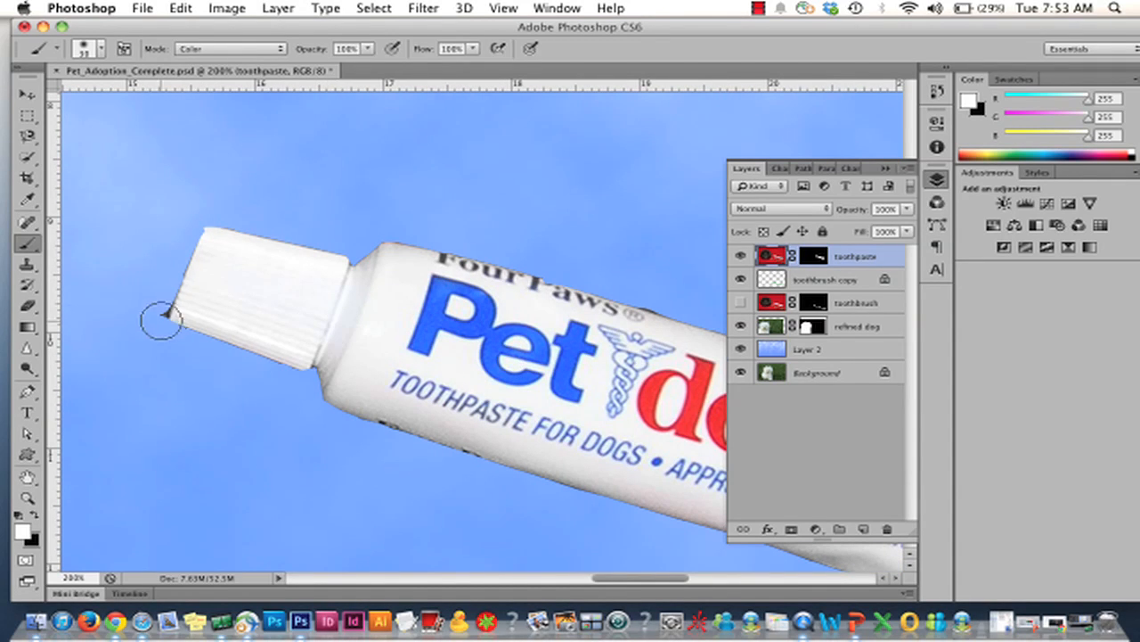
- Paint black in Normal mode with a smaller brush on the toothpaste layer mask to hide the dark remnants at the cap corner and upper edge
click(815, 256)
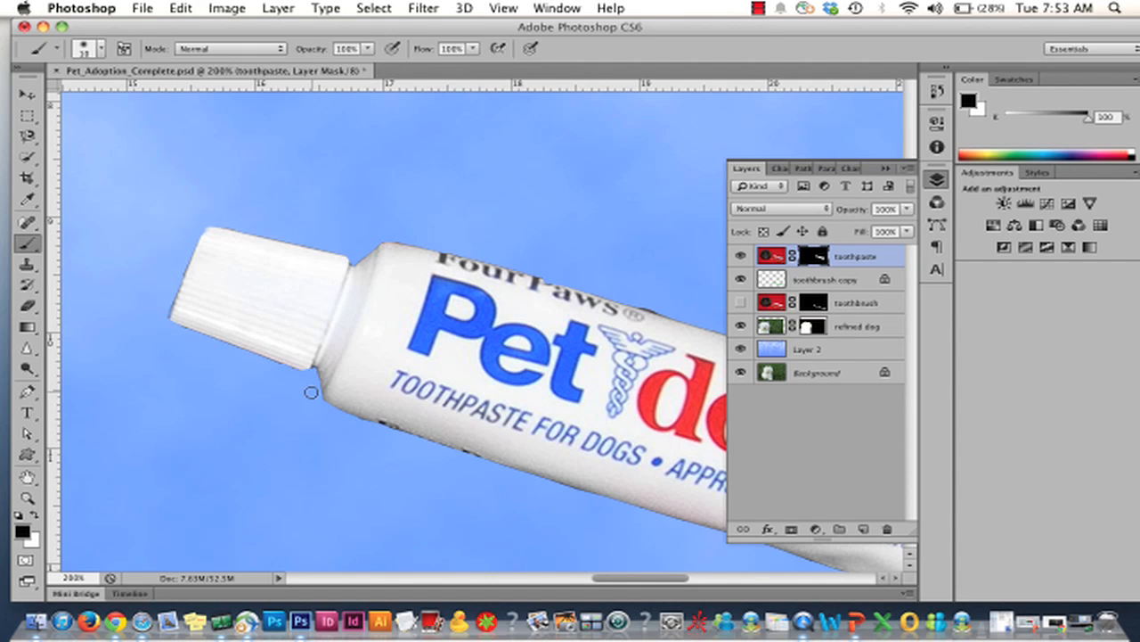
scroll(297, 410, right, 5)
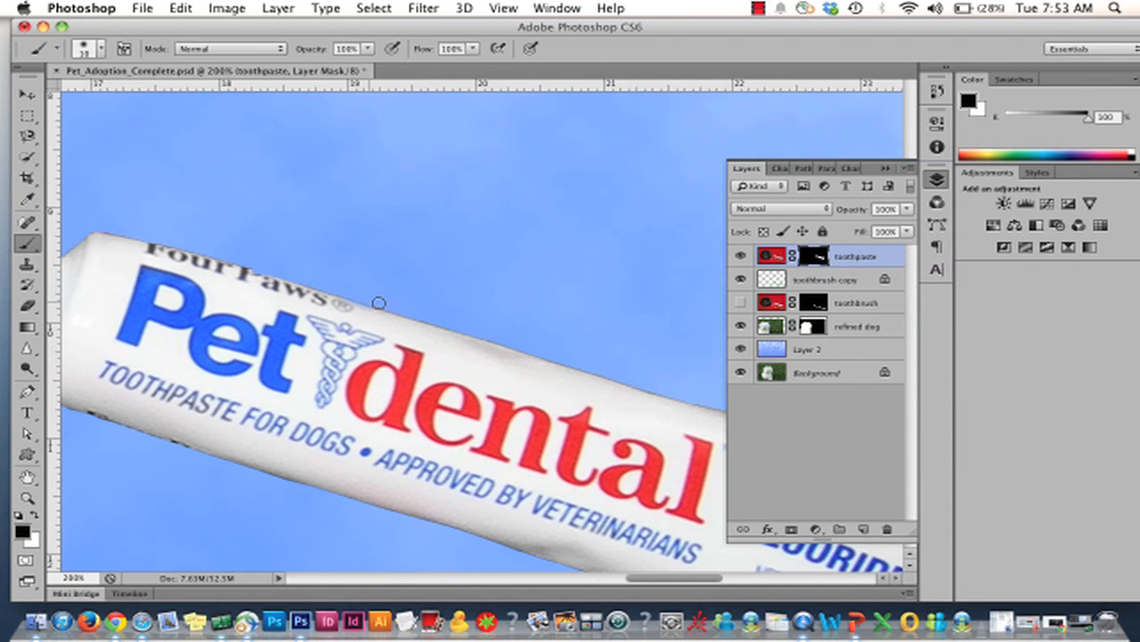
key(super+minus)
key(super+minus)
key(super+minus)
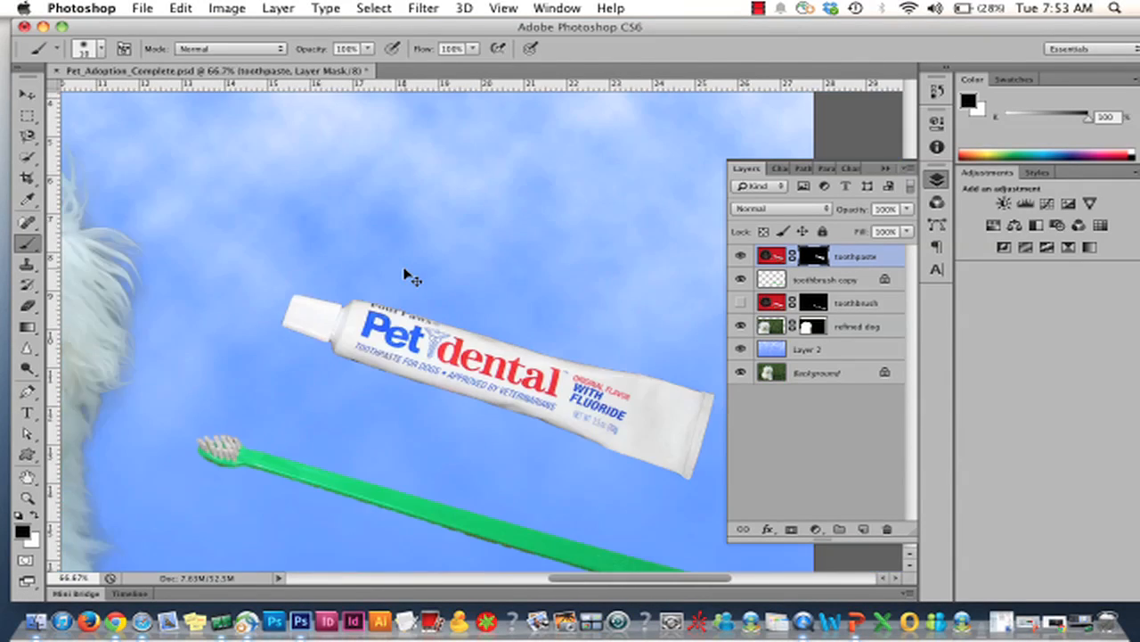
key(super+minus)
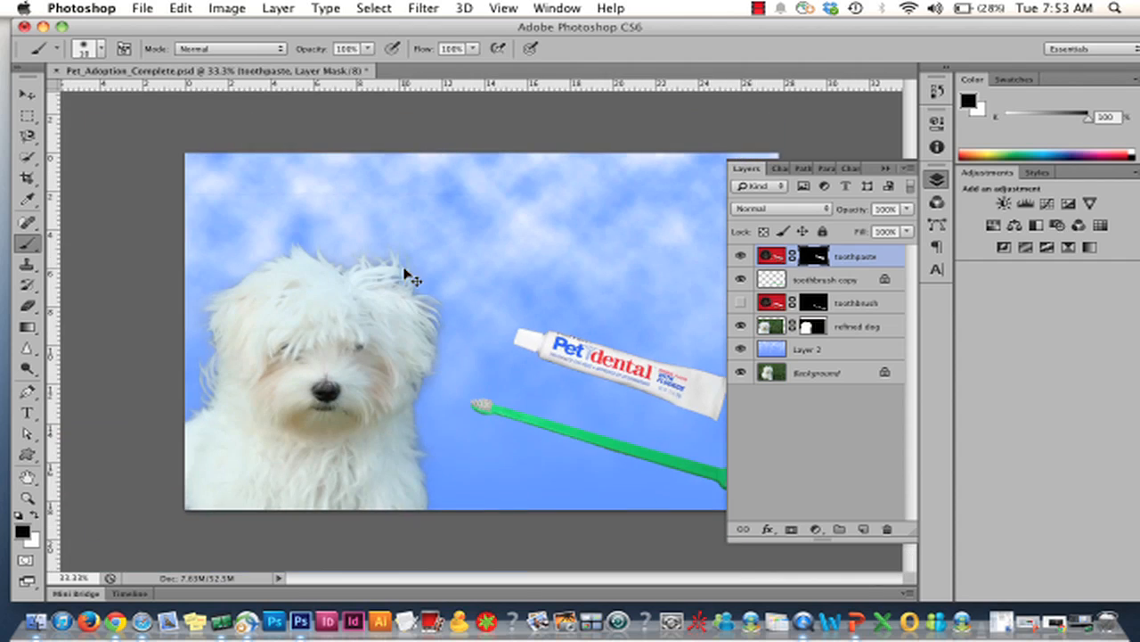